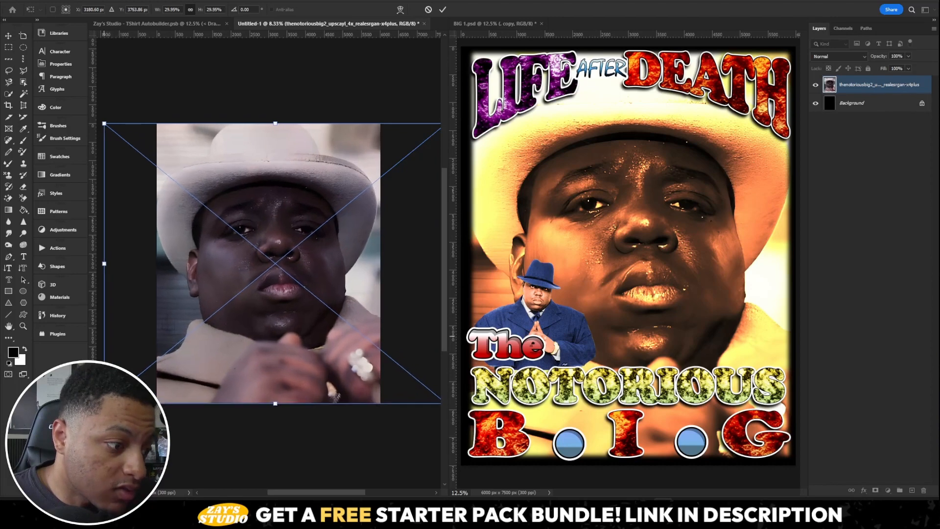
Step: Shift the placed portrait photo slightly sideways to centre the face on the canvas, and commit the placement
{"action": "mouse_move", "coordinate": [234, 322]}
{"action": "left_mouse_down"}
{"action": "mouse_move", "coordinate": [256, 309]}
{"action": "mouse_move", "coordinate": [236, 320]}
{"action": "left_mouse_up"}
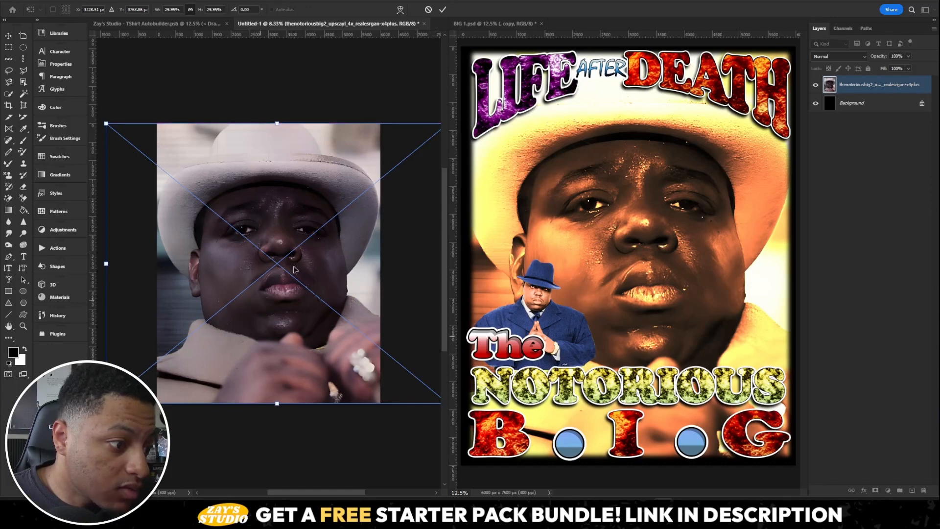
{"action": "left_click", "coordinate": [443, 10]}
{"action": "key", "text": "t"}
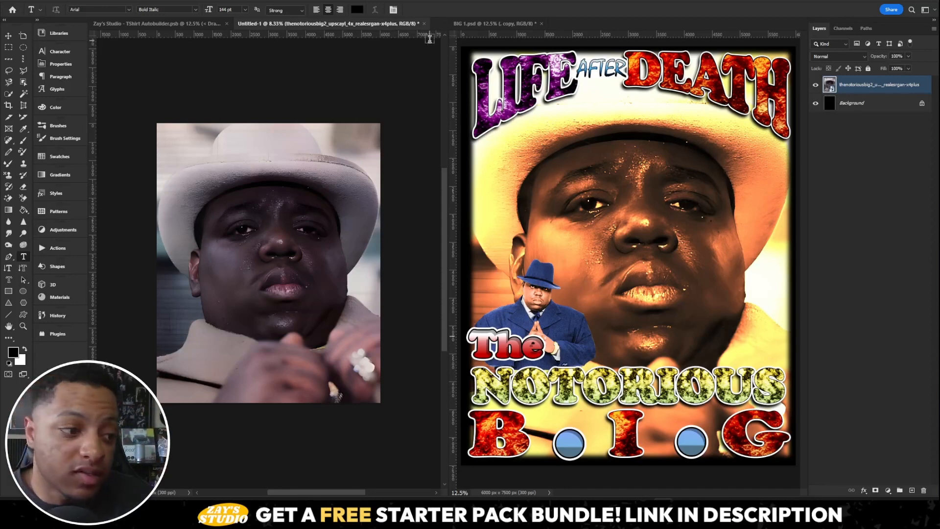
{"action": "scroll", "coordinate": [300, 255], "scroll_direction": "down", "scroll_amount": 1}
{"action": "key", "text": "v"}
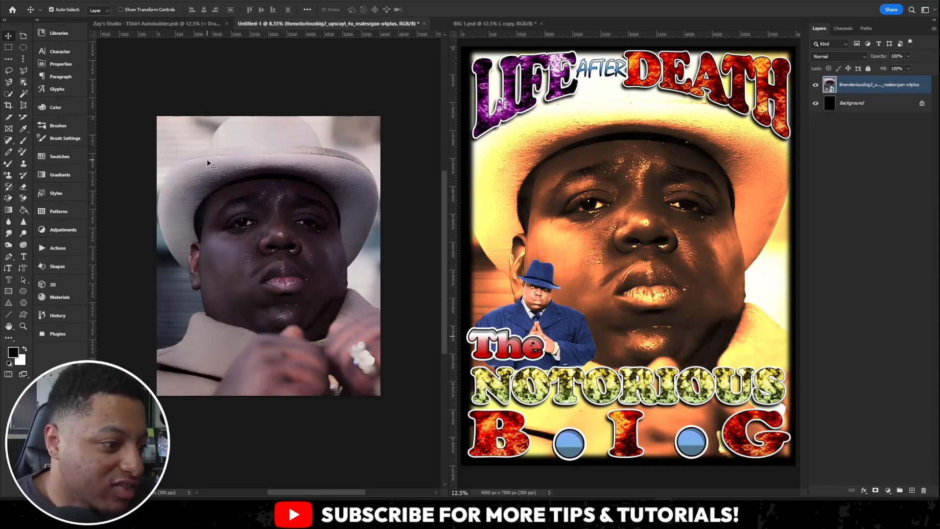
Step: Duplicate the portrait layer with the original hidden, and rasterize the duplicate
{"action": "key", "text": "m"}
{"action": "right_click", "coordinate": [850, 86]}
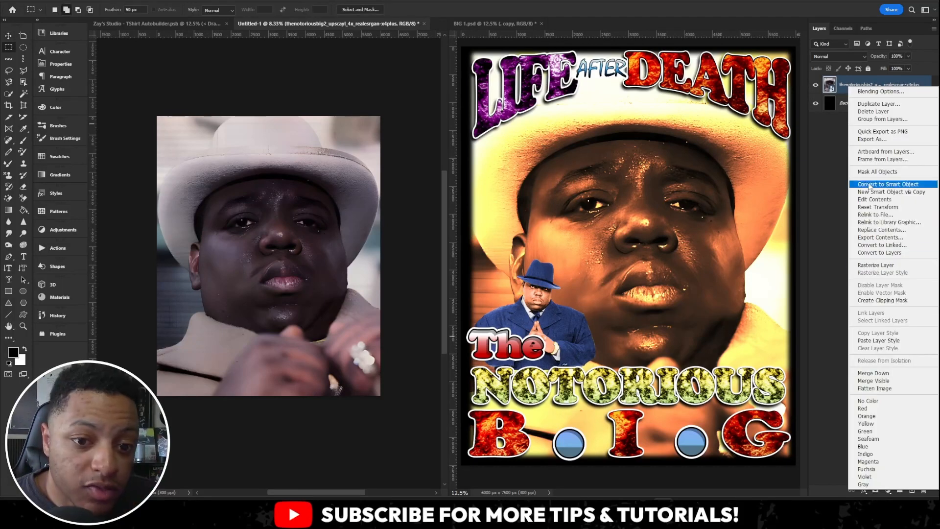
{"action": "left_click", "coordinate": [879, 104]}
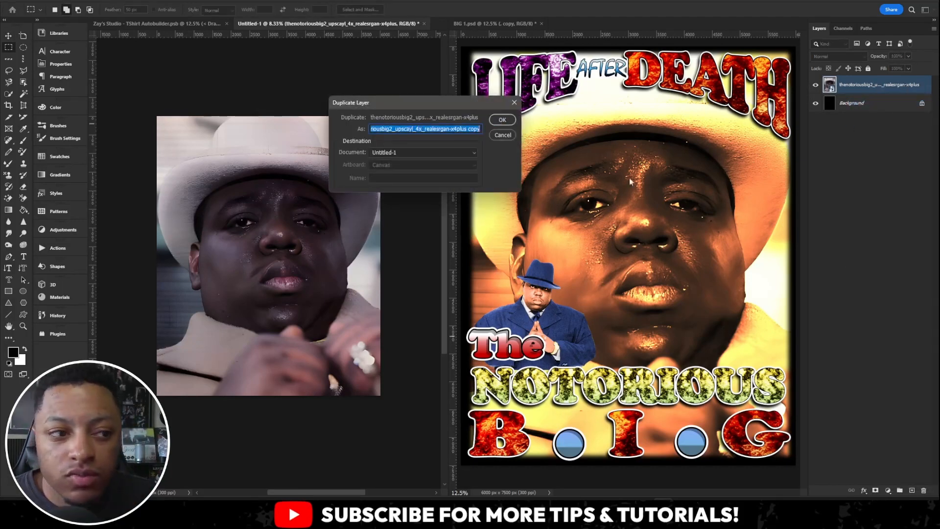
{"action": "key", "text": "Return"}
{"action": "right_click", "coordinate": [872, 88]}
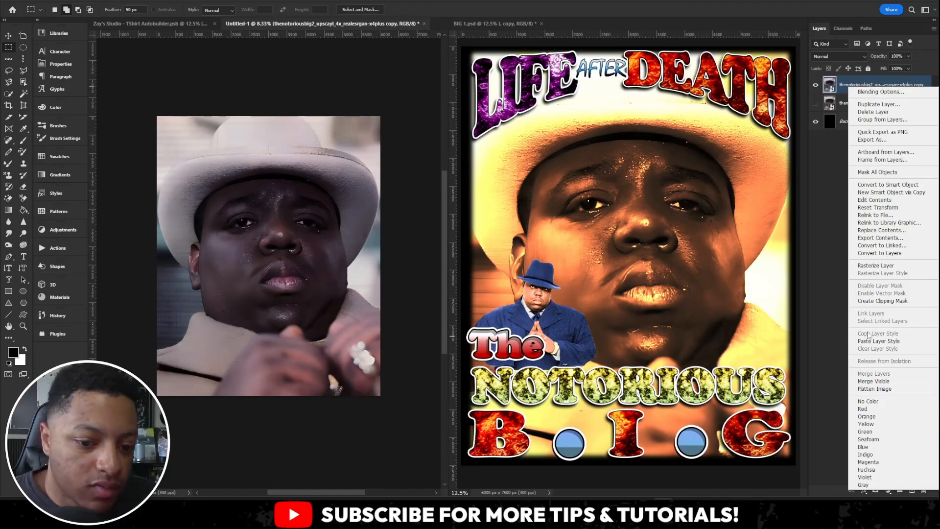
{"action": "left_click", "coordinate": [873, 267]}
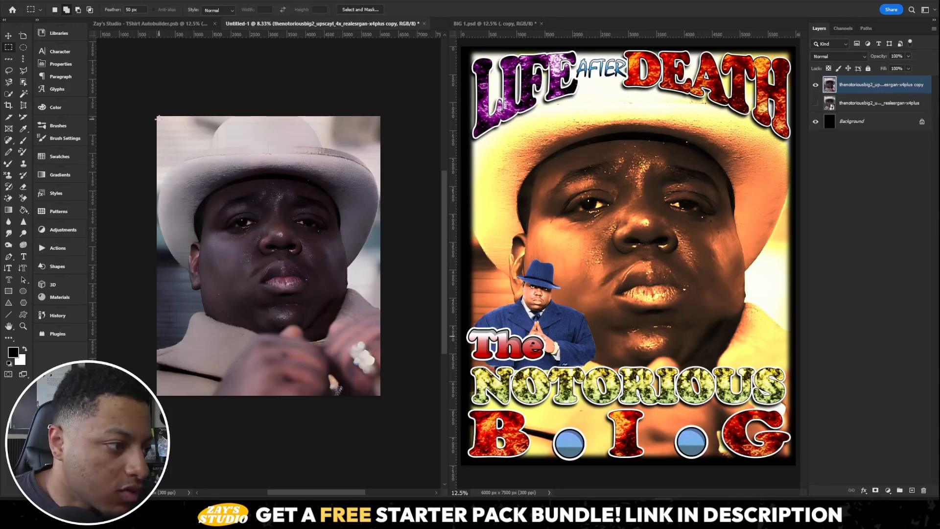
{"action": "left_click_drag", "start_coordinate": [158, 118], "coordinate": [377, 394]}
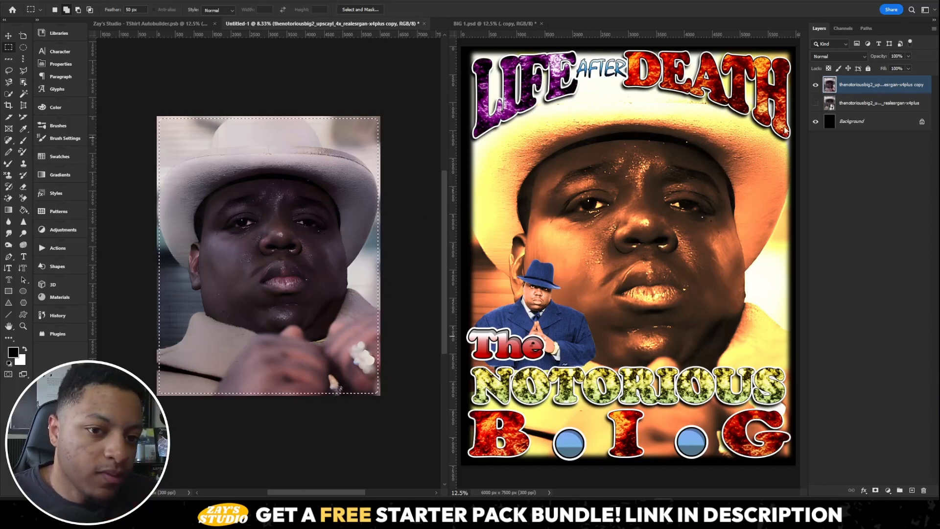
{"action": "left_click", "coordinate": [876, 491]}
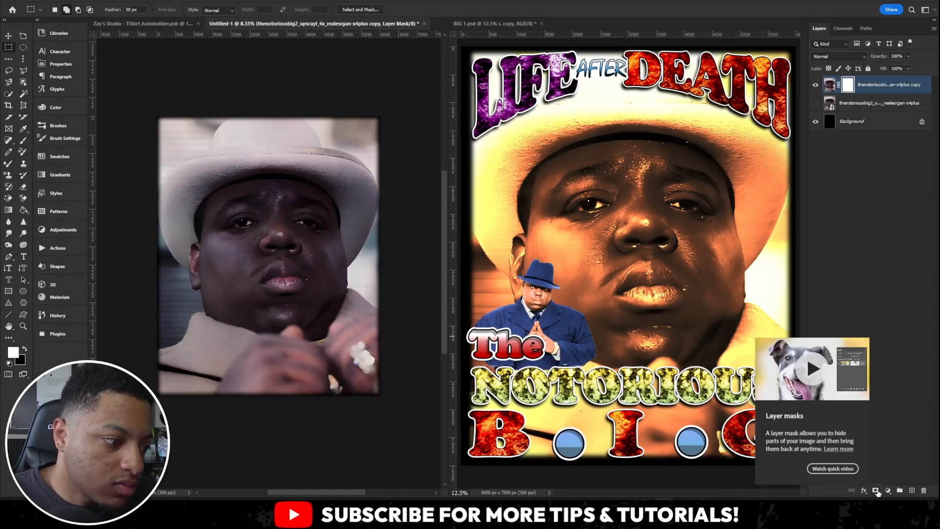
{"action": "key", "text": "ctrl+z"}
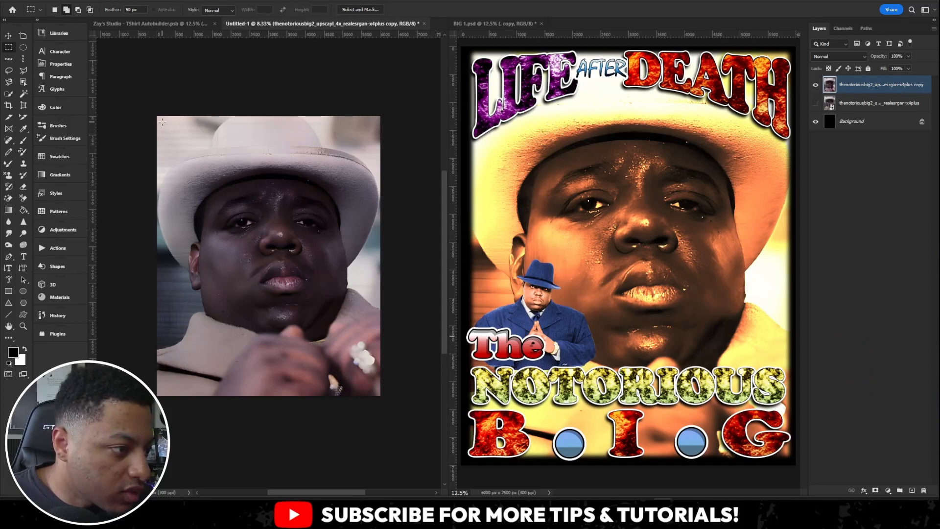
Step: Mask the rasterized portrait with a 50 px feathered rectangular selection inset slightly from the canvas edges
{"action": "left_click_drag", "start_coordinate": [223, 156], "coordinate": [377, 391]}
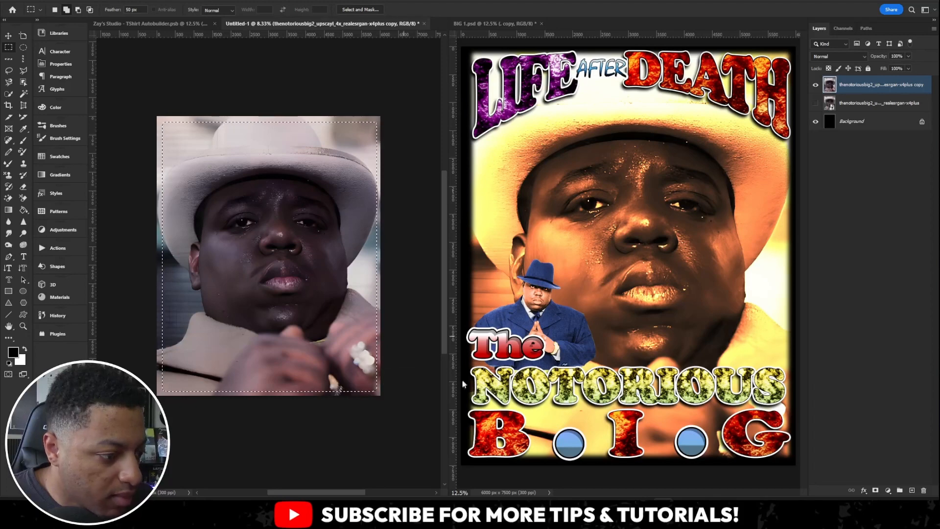
{"action": "left_click", "coordinate": [876, 490]}
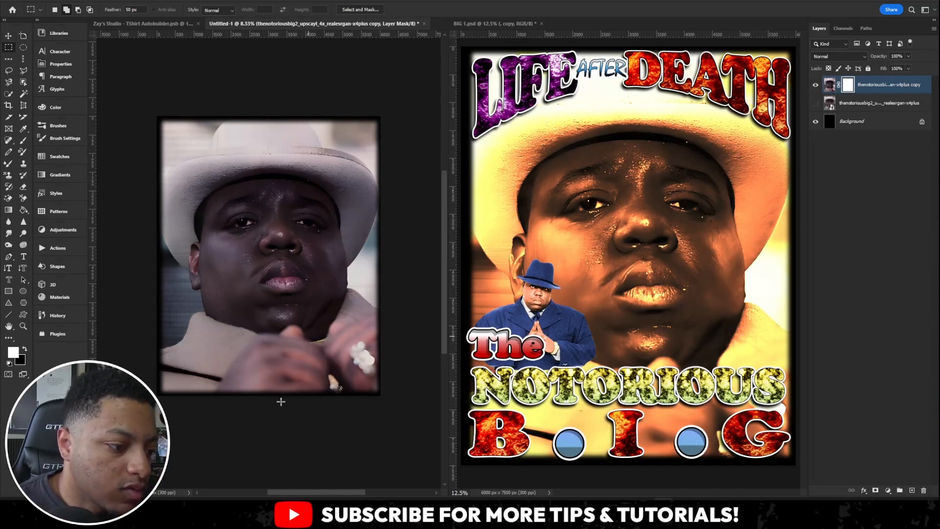
{"action": "left_click", "coordinate": [9, 36]}
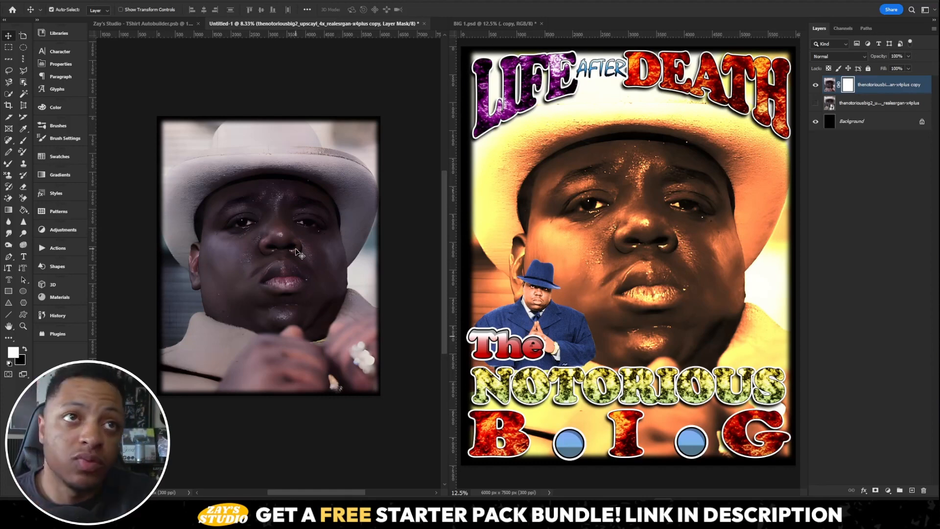
Step: Pick up the white Cooper Std Black 159 pt type settings from "The" in BIG 1.psd and return to the Untitled-1 document
{"action": "left_click", "coordinate": [24, 256]}
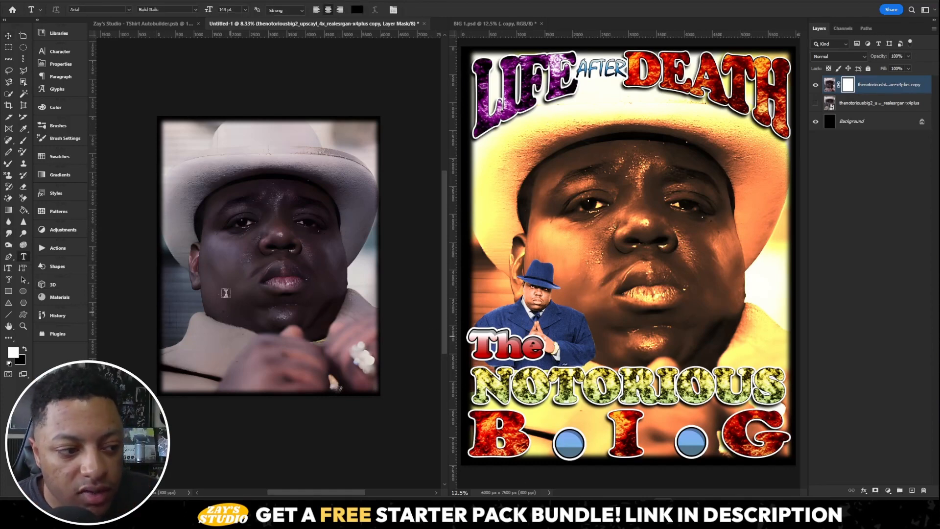
{"action": "left_click", "coordinate": [177, 327]}
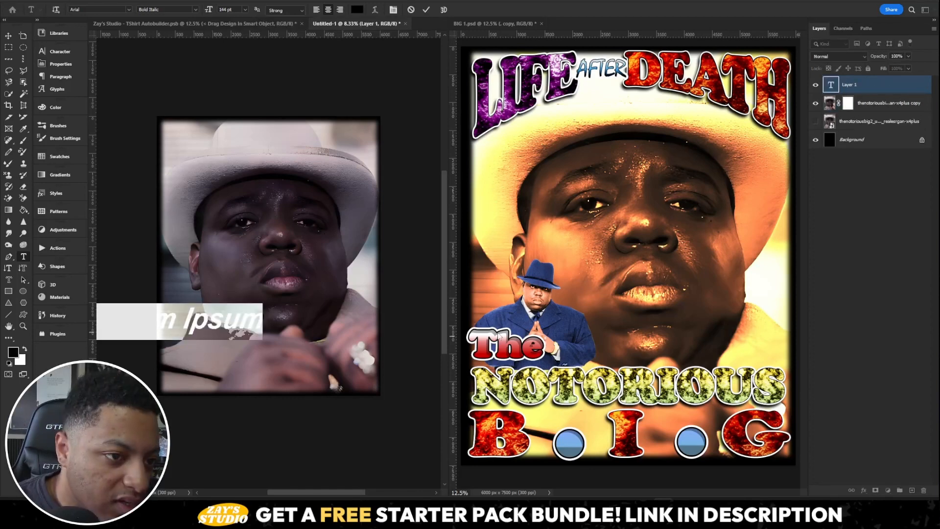
{"action": "left_click", "coordinate": [411, 10]}
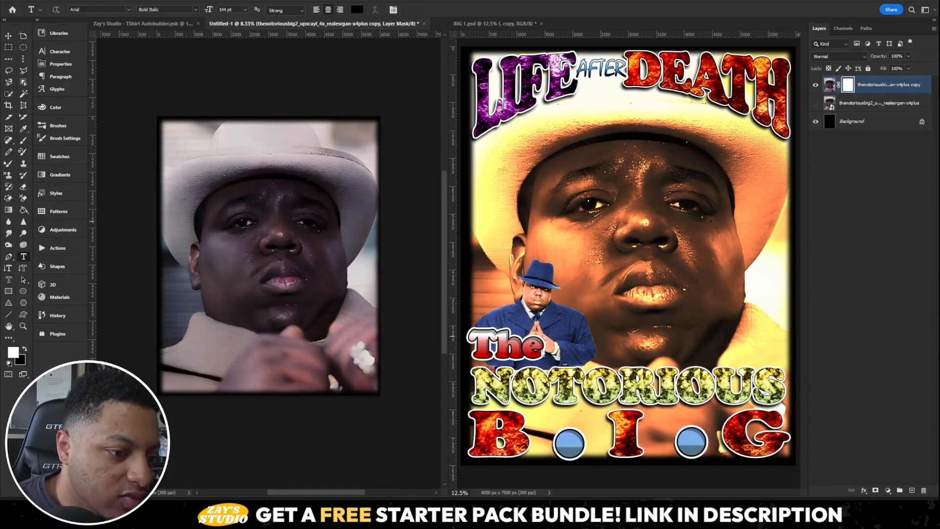
{"action": "left_click", "coordinate": [514, 350]}
{"action": "left_click", "coordinate": [514, 346]}
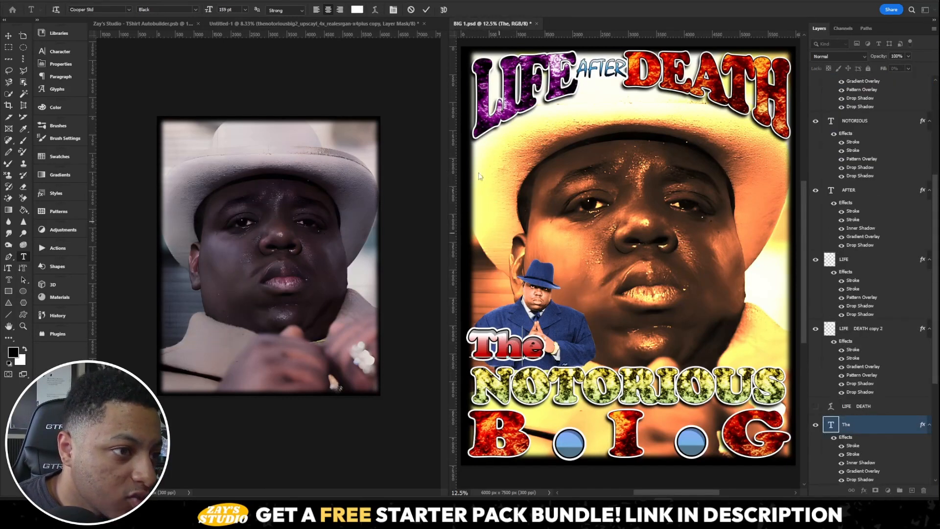
{"action": "left_click", "coordinate": [410, 9]}
{"action": "left_click", "coordinate": [392, 24]}
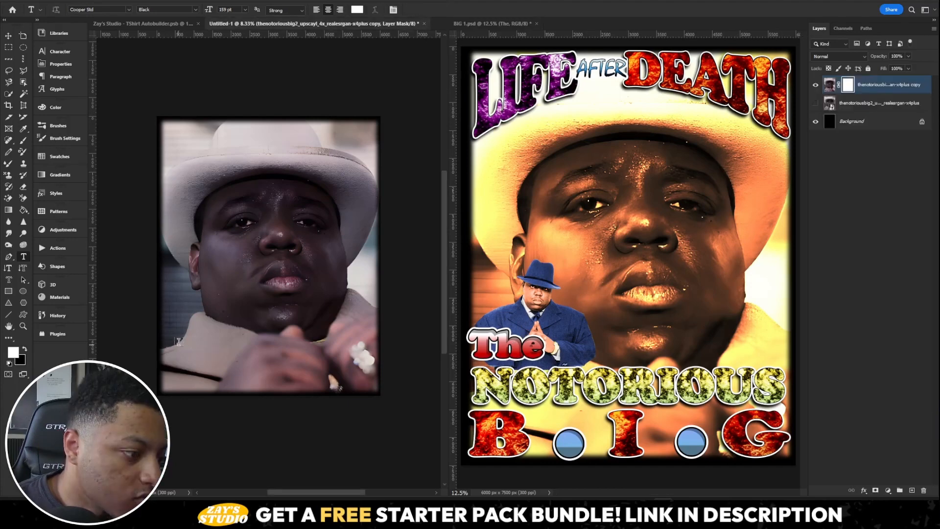
Step: Add the text "The" at the lower left of the portrait, just inside the faded edge
{"action": "left_click", "coordinate": [234, 338]}
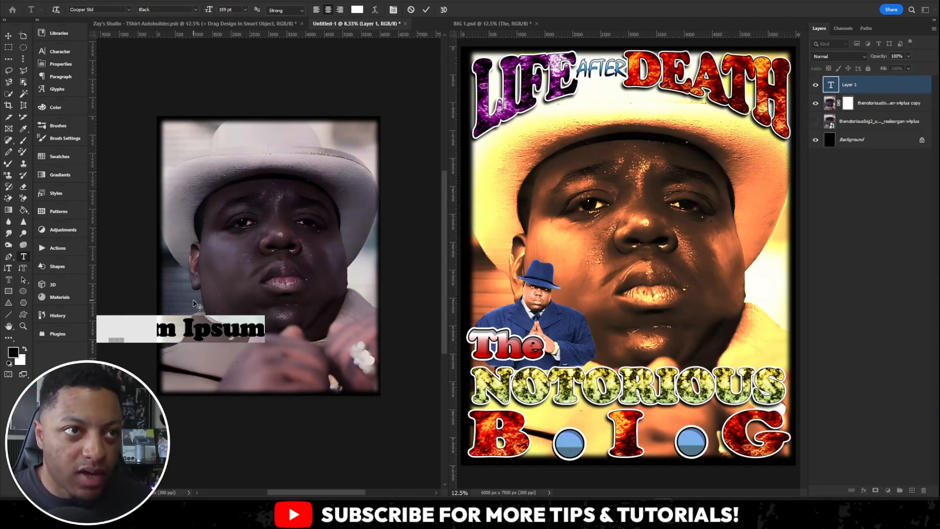
{"action": "type", "text": "T"}
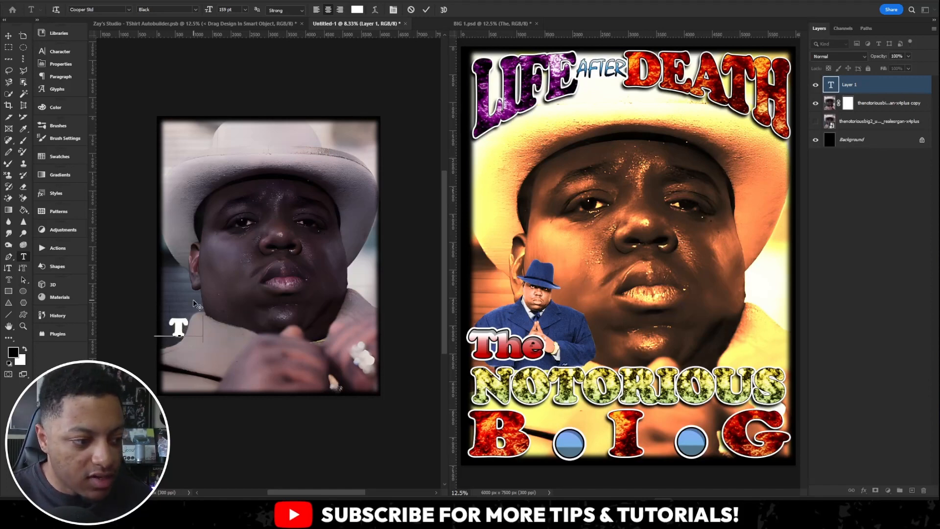
{"action": "type", "text": "he"}
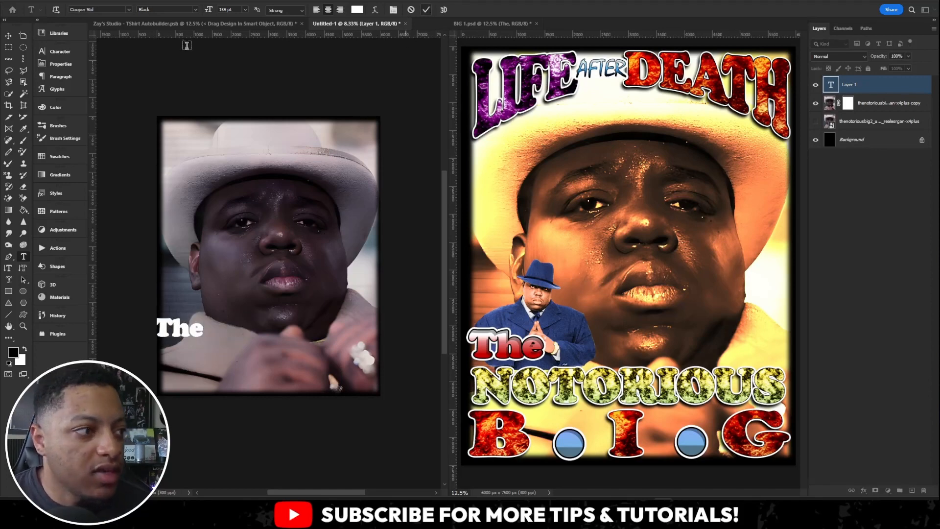
{"action": "left_click", "coordinate": [8, 36]}
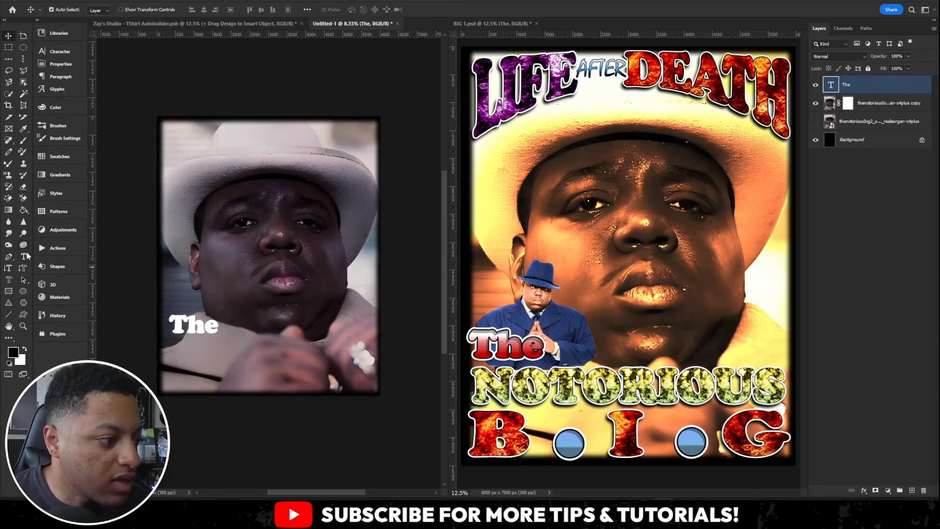
Step: Add the text "NOTORIOUS" at 176 pt and place it directly below "The", aligned with its left edge
{"action": "left_click", "coordinate": [24, 255]}
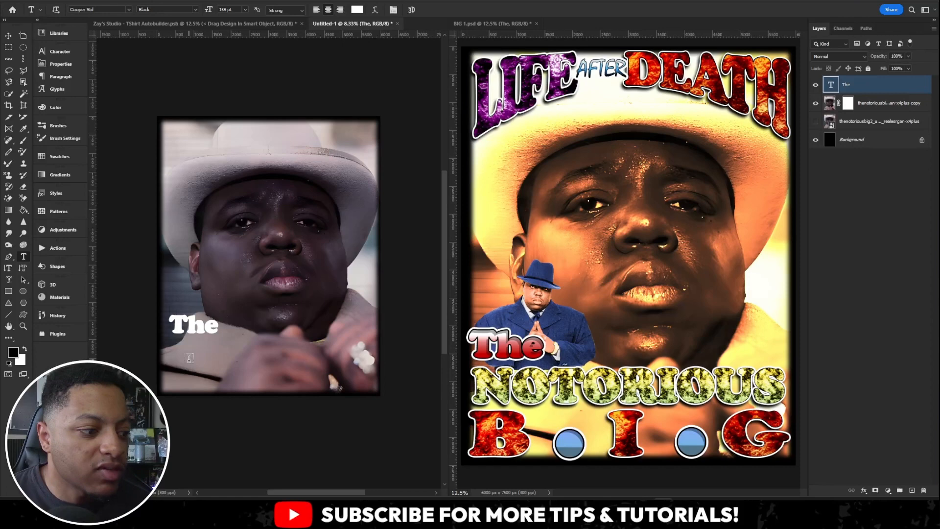
{"action": "left_click", "coordinate": [189, 358]}
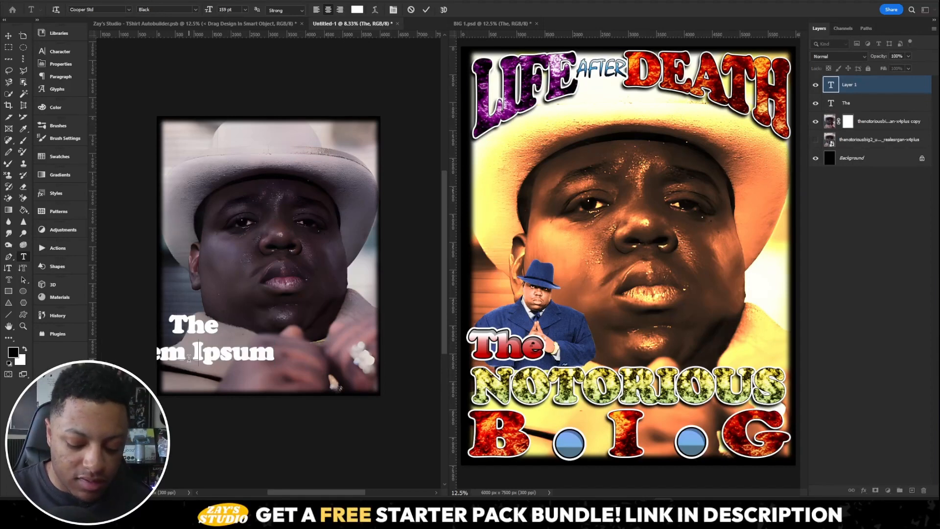
{"action": "type", "text": "NOTORIOUS"}
{"action": "double_click", "coordinate": [189, 358]}
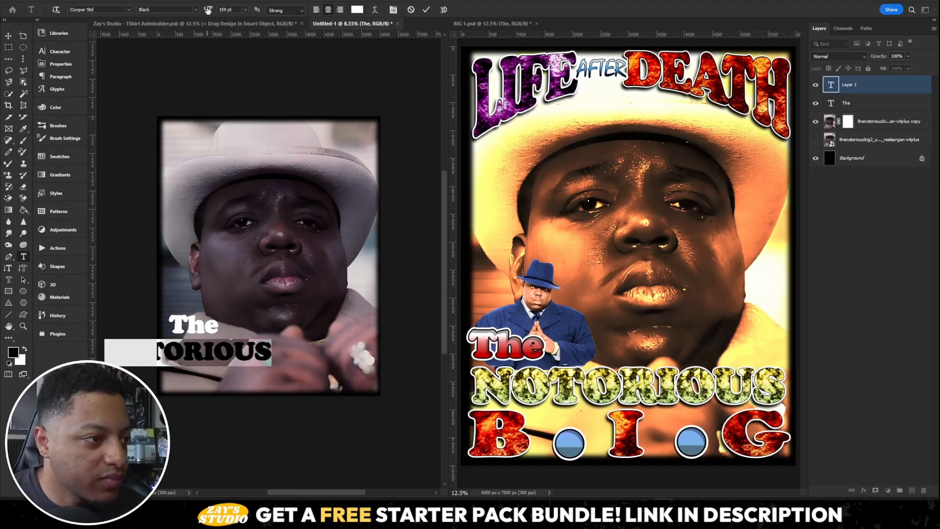
{"action": "left_click_drag", "start_coordinate": [207, 10], "coordinate": [214, 10]}
{"action": "left_click", "coordinate": [8, 36]}
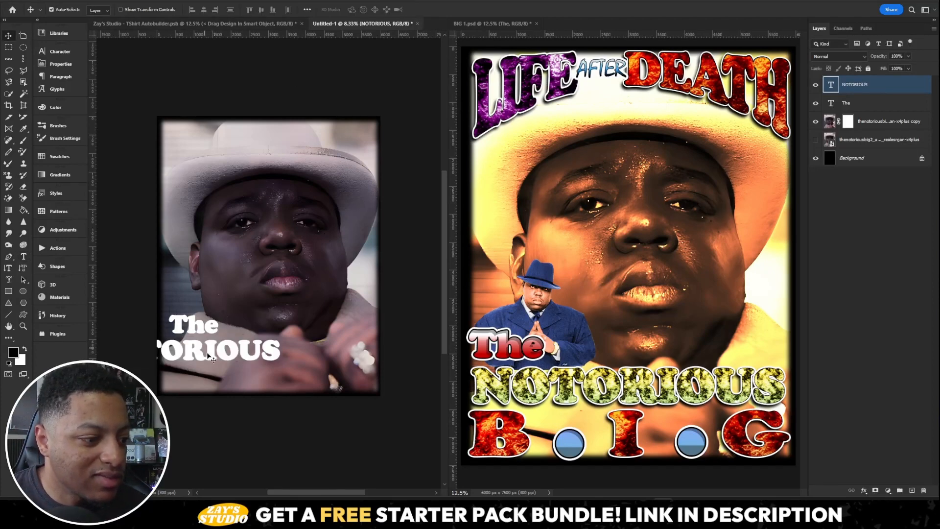
{"action": "left_click_drag", "start_coordinate": [212, 358], "coordinate": [285, 360]}
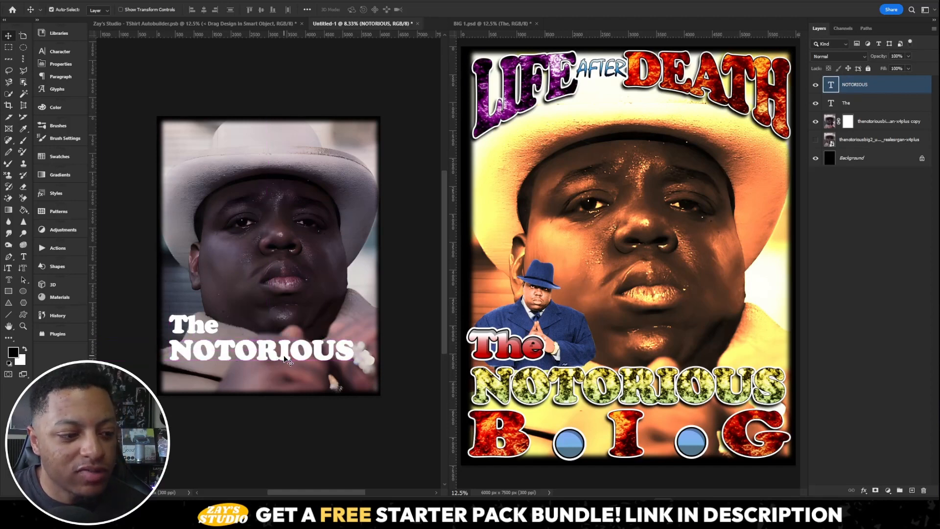
Step: Enlarge "NOTORIOUS" to 195 pt and realign its left edge with "The" so it spans the portrait's width
{"action": "key", "text": "ctrl+t"}
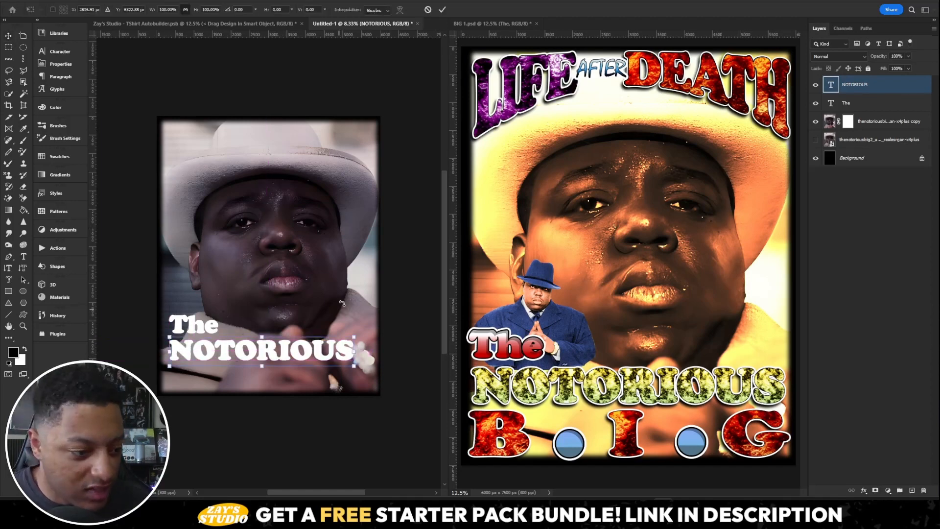
{"action": "left_click", "coordinate": [429, 9]}
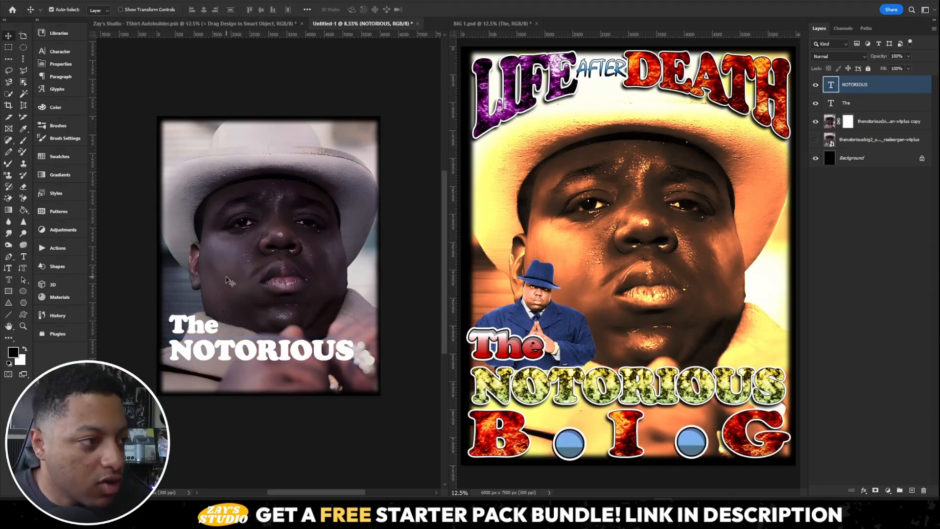
{"action": "double_click", "coordinate": [265, 351]}
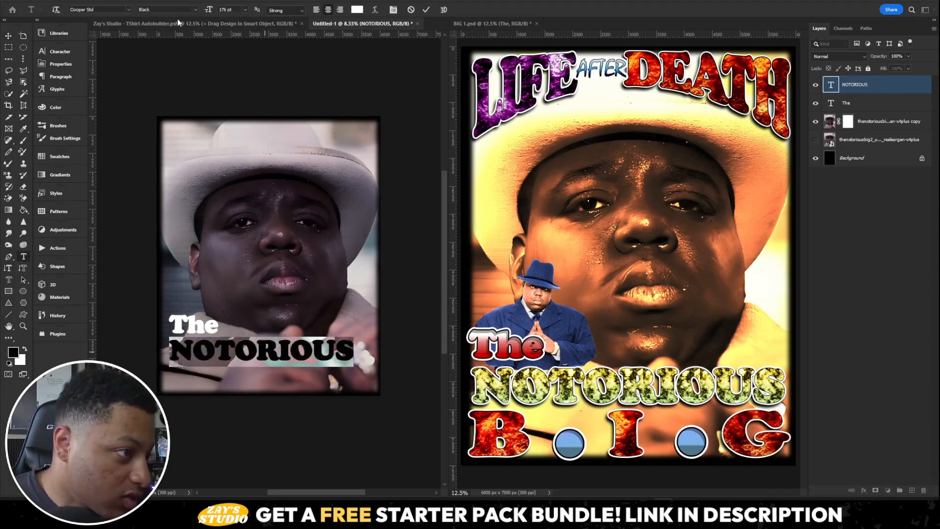
{"action": "left_click_drag", "start_coordinate": [209, 11], "coordinate": [218, 14]}
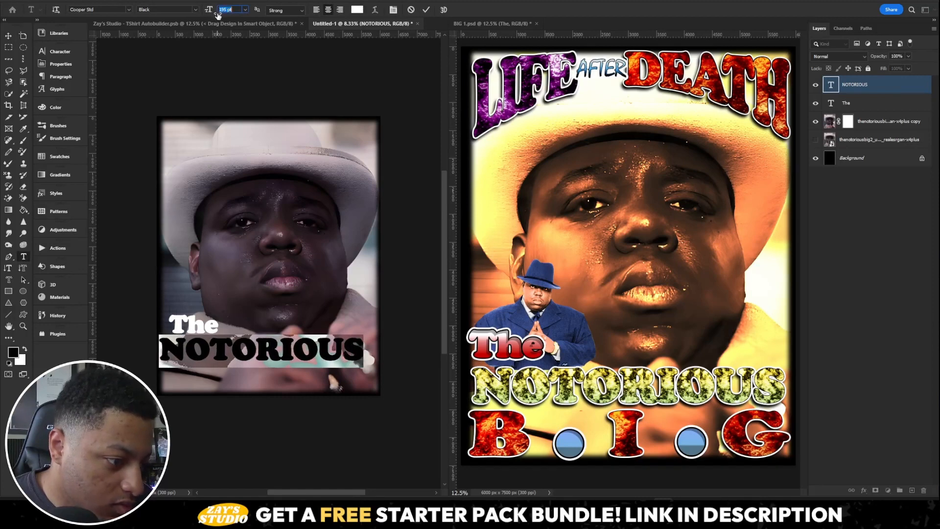
{"action": "left_click", "coordinate": [425, 10]}
{"action": "key", "text": "v"}
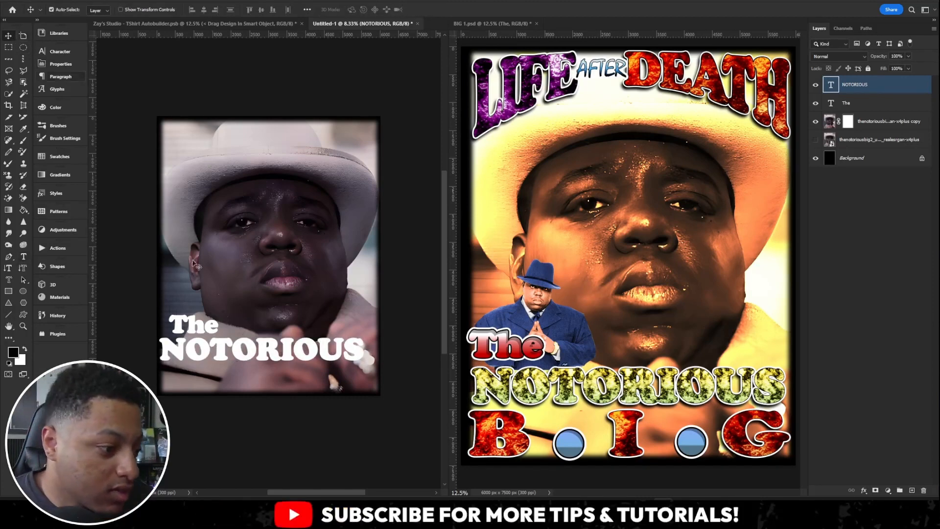
{"action": "left_click_drag", "start_coordinate": [299, 347], "coordinate": [310, 347]}
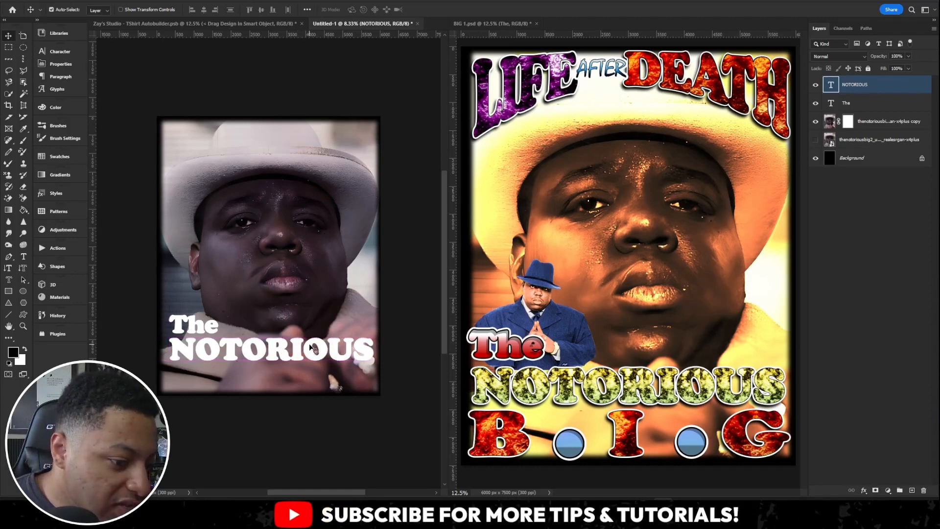
Step: Add the text "AFTER" in Mistral Regular at the top of the portrait, over the hat
{"action": "key", "text": "t"}
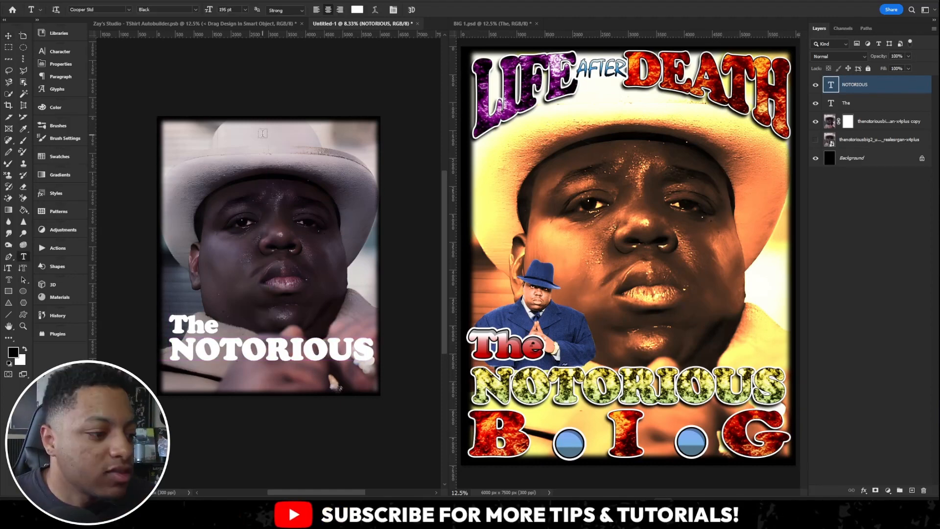
{"action": "left_click", "coordinate": [258, 133]}
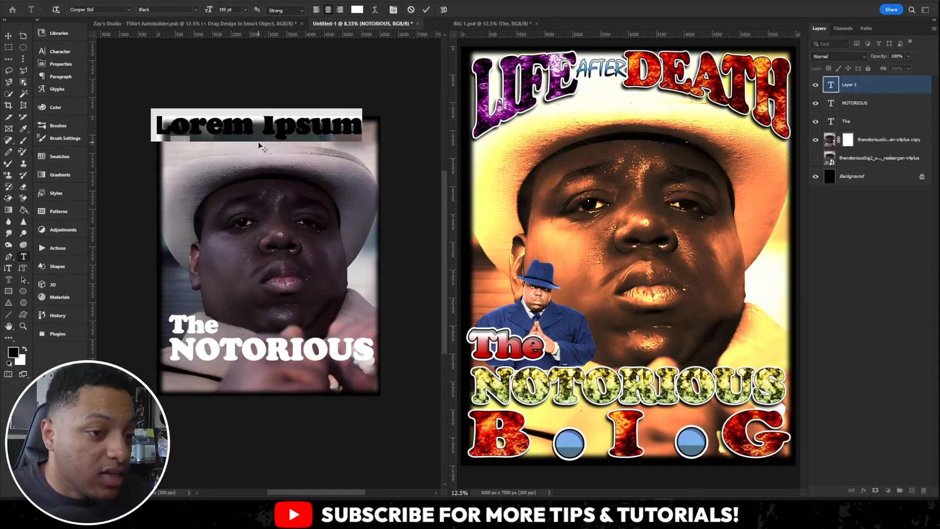
{"action": "left_click", "coordinate": [88, 10]}
{"action": "type", "text": "MISTRA"}
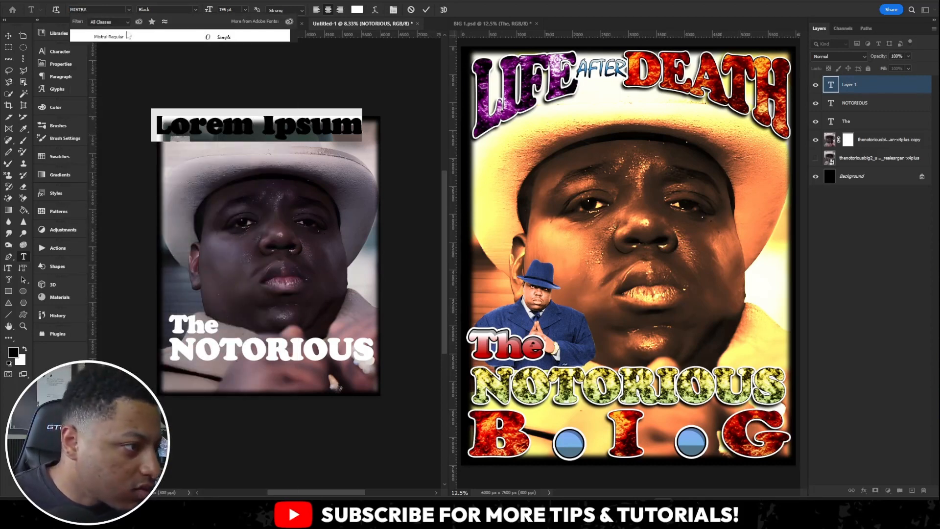
{"action": "left_click", "coordinate": [109, 37]}
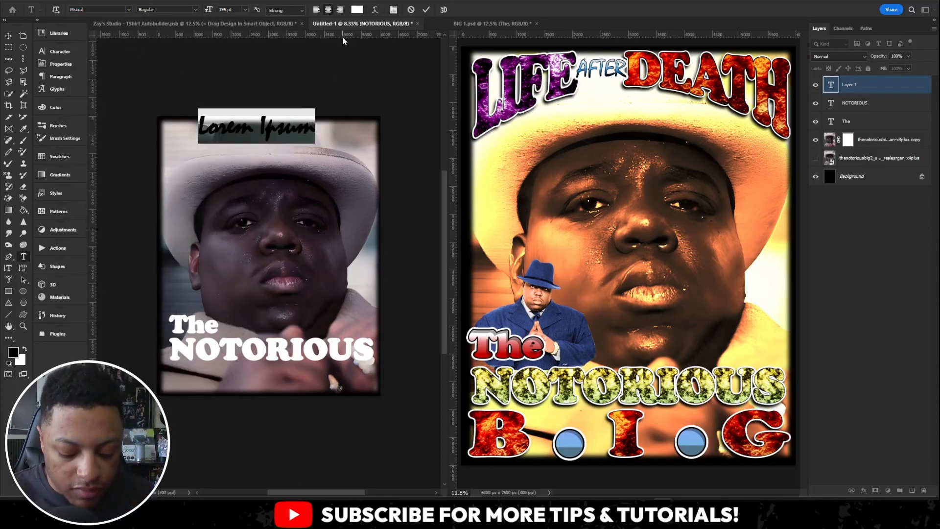
{"action": "type", "text": "AFTER"}
Step: Reduce the size of the "AFTER" text and position it on the crown of the hat
{"action": "key", "text": "ctrl+a"}
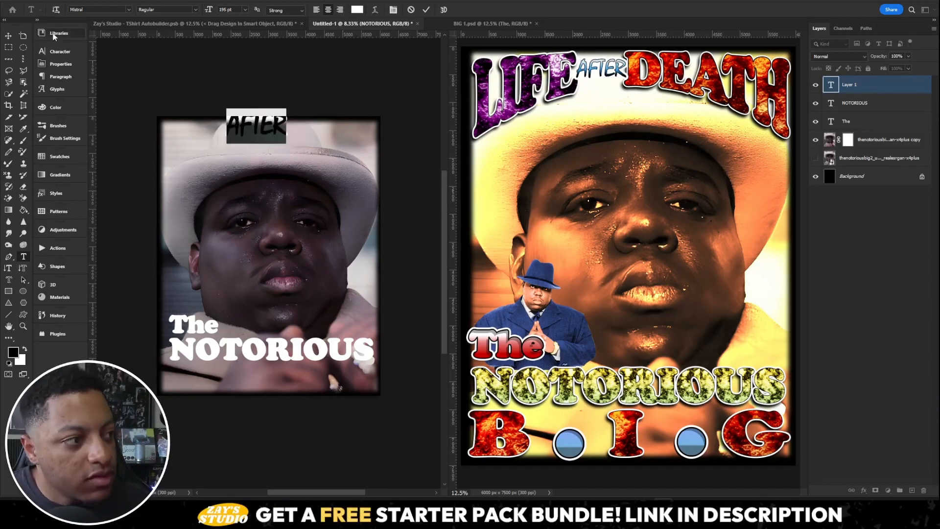
{"action": "left_click_drag", "start_coordinate": [210, 10], "coordinate": [186, 12]}
{"action": "key", "text": "ctrl+Return"}
{"action": "key", "text": "v"}
{"action": "left_click_drag", "start_coordinate": [256, 128], "coordinate": [268, 138]}
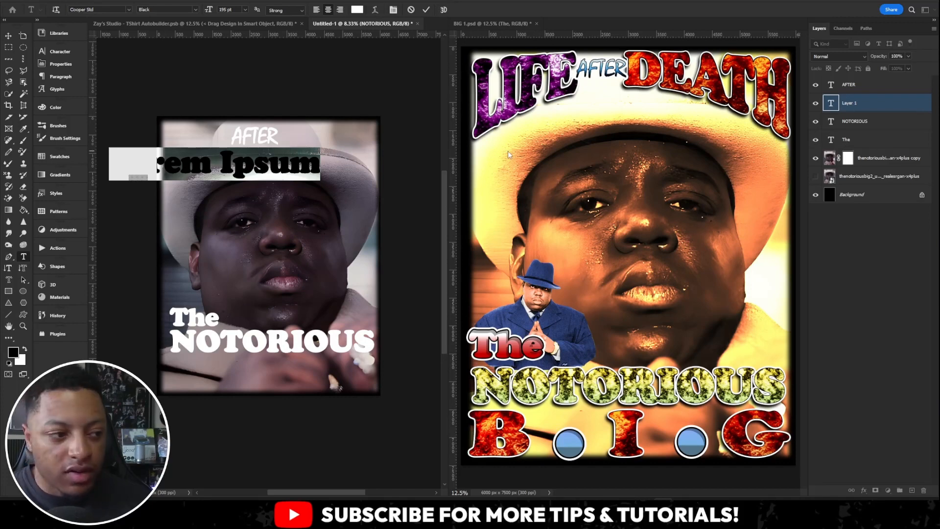
Step: Add the text "LIFE DEATH" in Cooper Std Black 195 pt, with a wide gap between the two words
{"action": "key", "text": "BackSpace"}
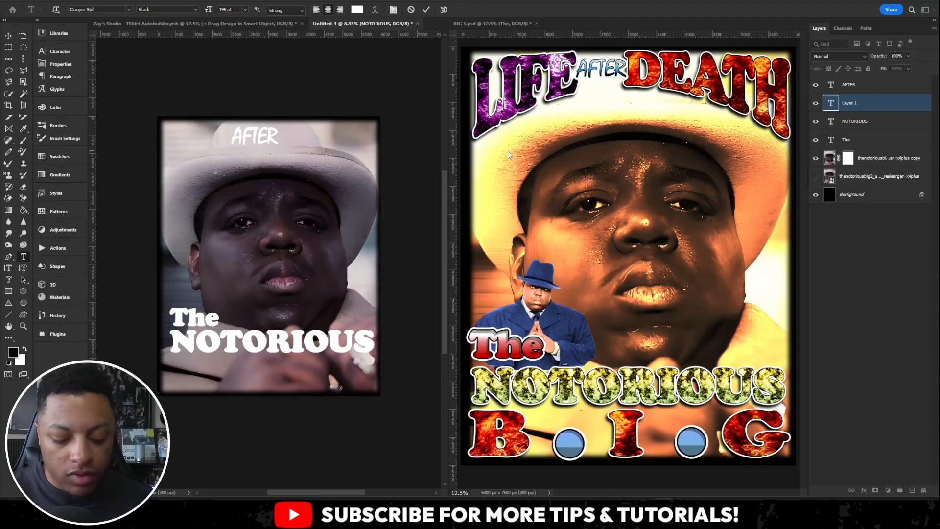
{"action": "type", "text": "lif"}
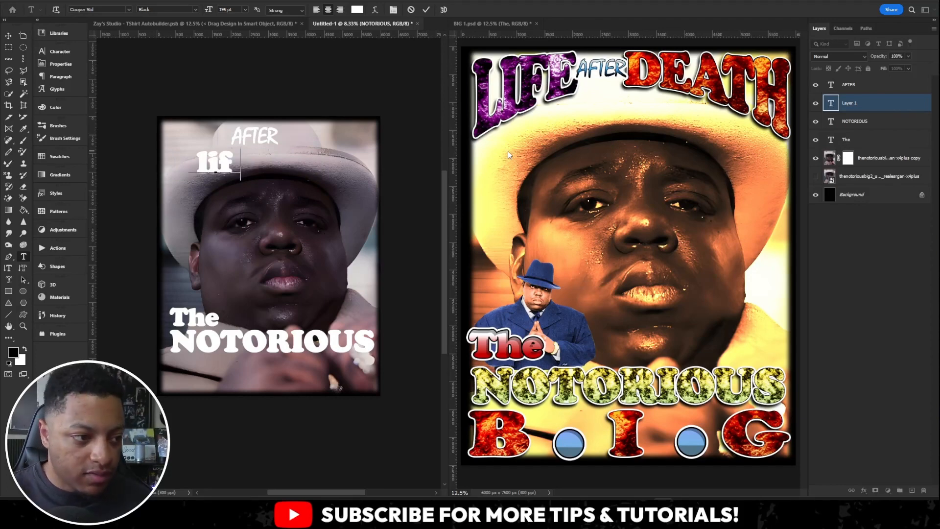
{"action": "key", "text": "BackSpace"}
{"action": "key", "text": "BackSpace"}
{"action": "key", "text": "BackSpace"}
{"action": "type", "text": "LIFE"}
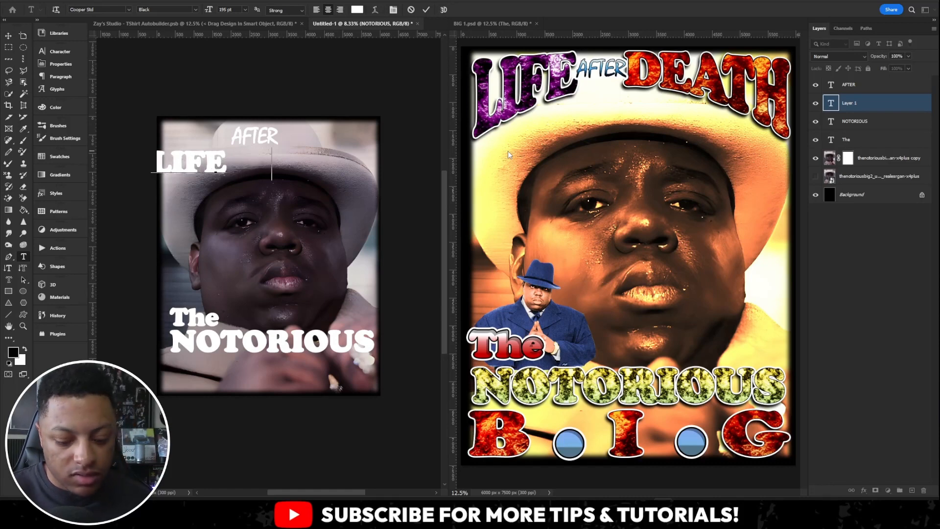
{"action": "type", "text": "    DEATH"}
{"action": "key", "text": "ctrl+a"}
{"action": "key", "text": "ctrl+Return"}
Step: Move "LIFE DEATH" up across the hat so that "AFTER" sits in the gap between the words
{"action": "key", "text": "v"}
{"action": "left_click_drag", "start_coordinate": [253, 161], "coordinate": [304, 142]}
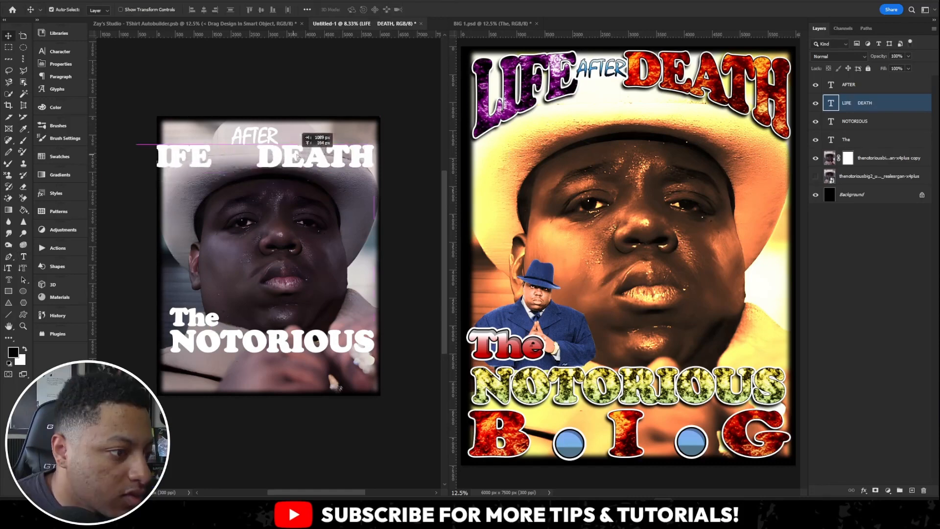
{"action": "double_click", "coordinate": [310, 141]}
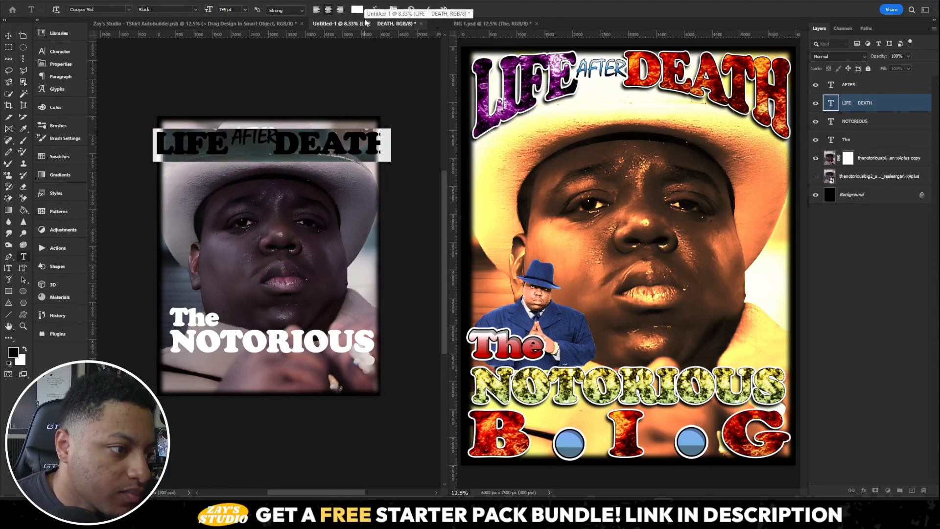
{"action": "left_click", "coordinate": [409, 9]}
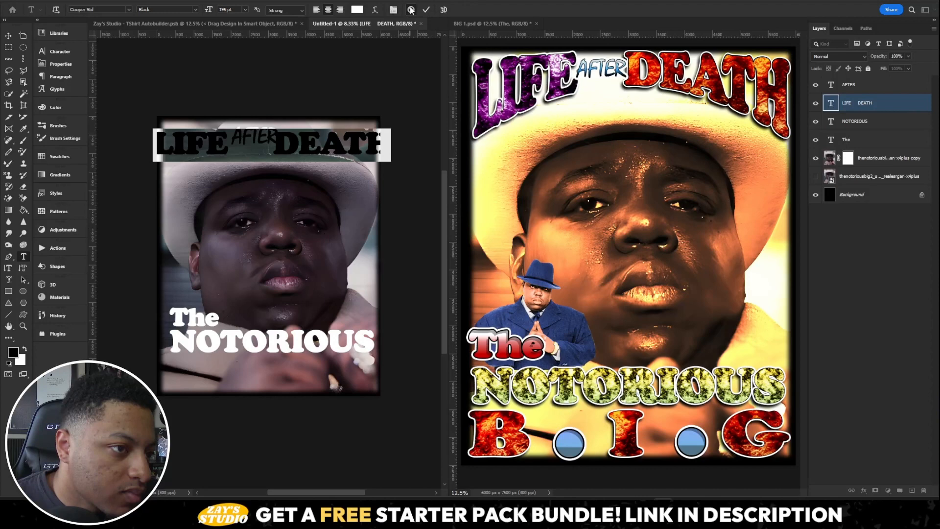
Step: Set the "AFTER" text size to 106 pt
{"action": "double_click", "coordinate": [252, 137]}
{"action": "left_click_drag", "start_coordinate": [209, 11], "coordinate": [193, 15]}
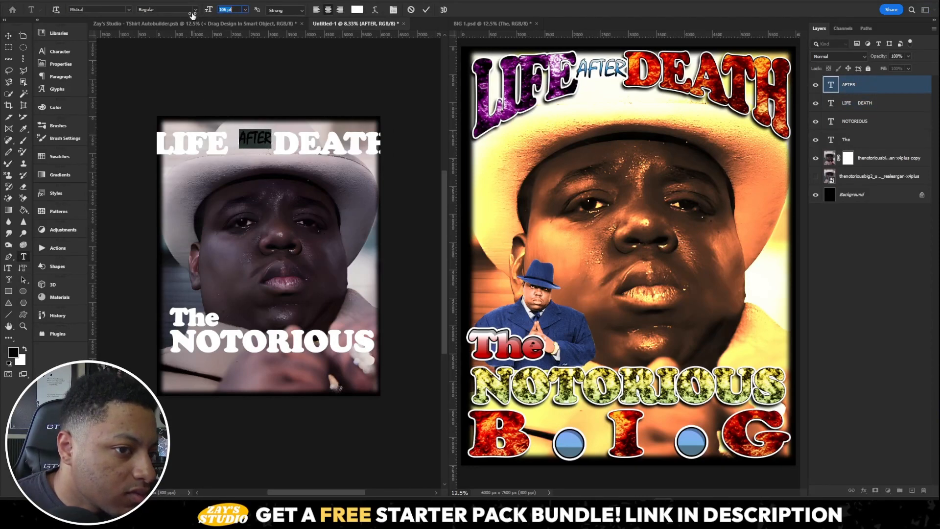
{"action": "left_click", "coordinate": [426, 10]}
Step: Start warping the "LIFE DEATH" text, removing its faux bold style
{"action": "left_click", "coordinate": [352, 141]}
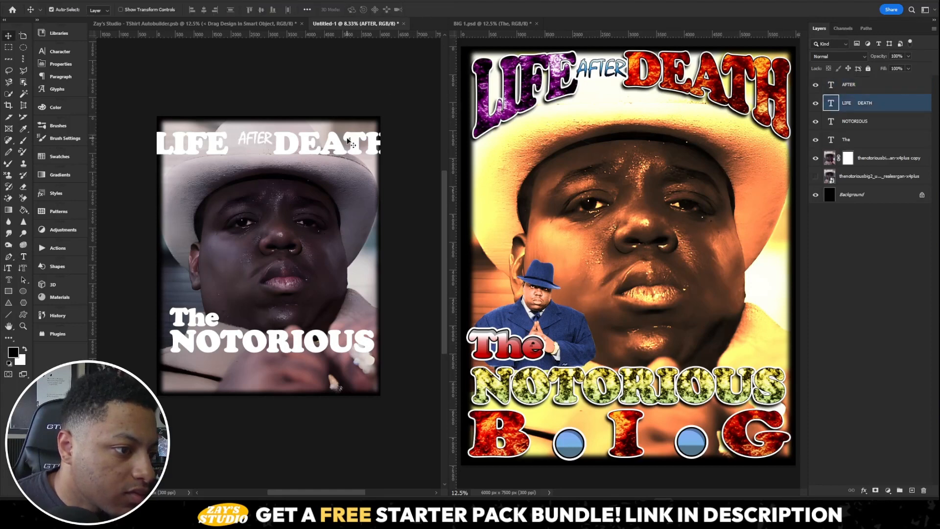
{"action": "key", "text": "ctrl+a"}
{"action": "left_click", "coordinate": [376, 12]}
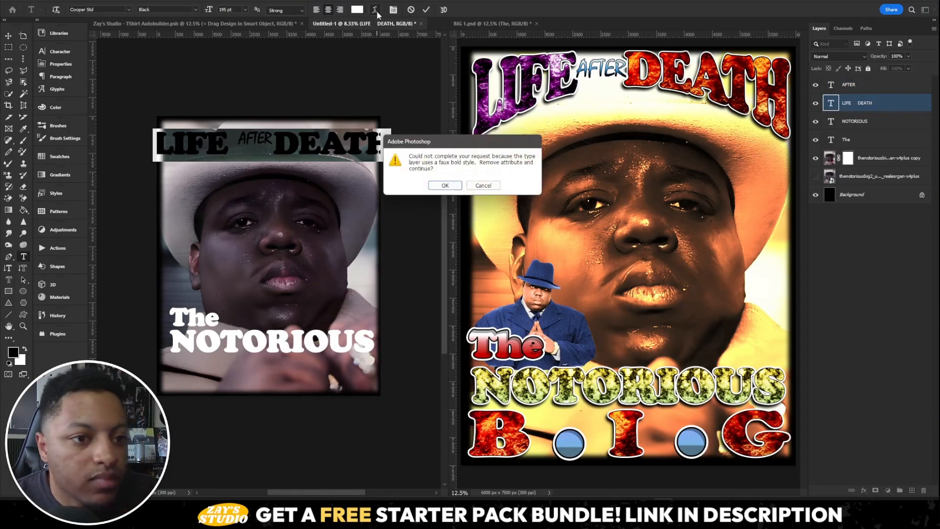
{"action": "left_click", "coordinate": [457, 184]}
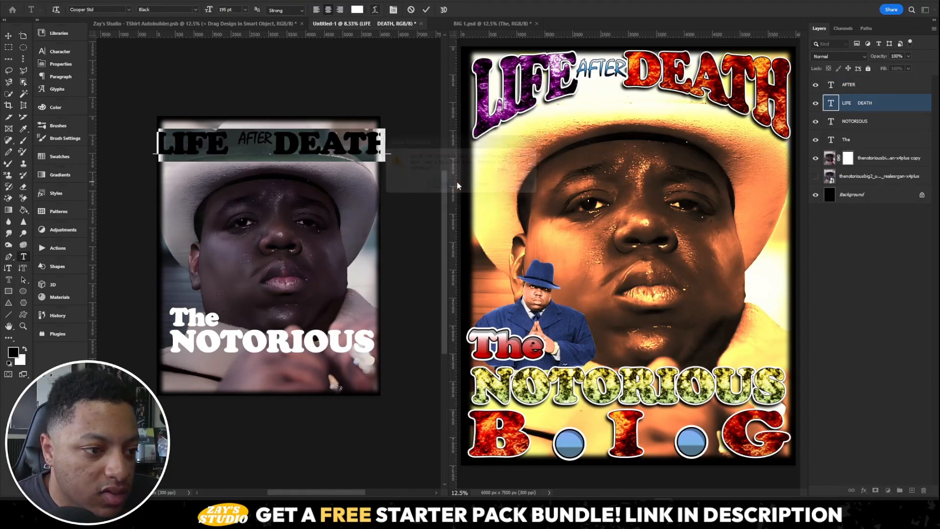
Step: Warp "LIFE DEATH" with the horizontal Arc Lower style at a bend of -20%
{"action": "left_click", "coordinate": [177, 175]}
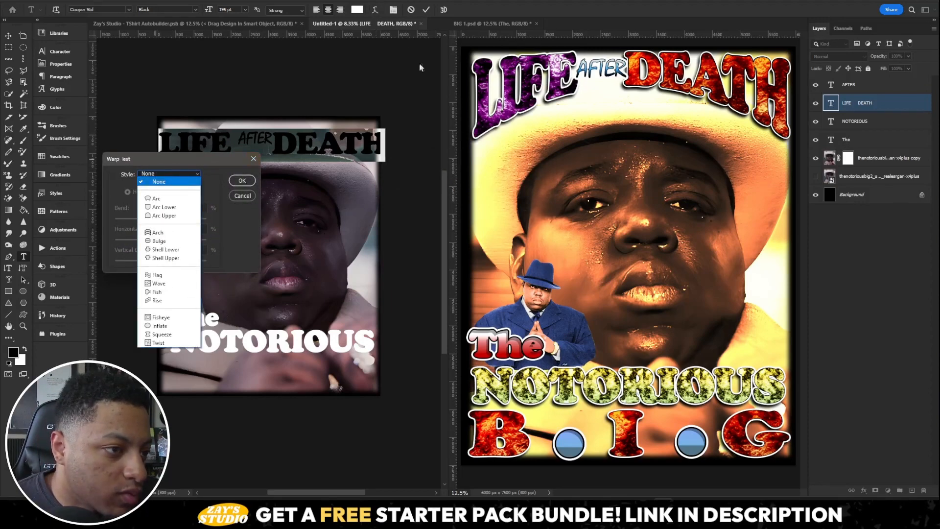
{"action": "left_click", "coordinate": [173, 197]}
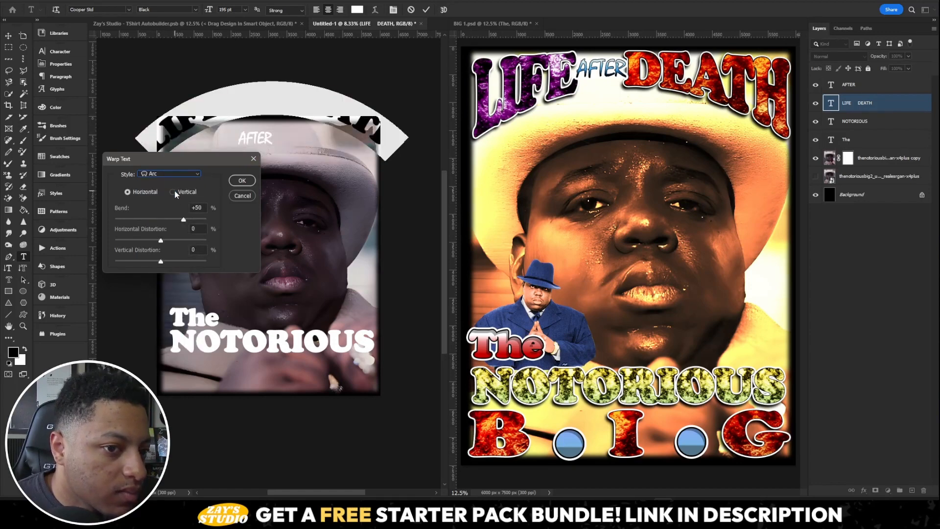
{"action": "left_click", "coordinate": [184, 174]}
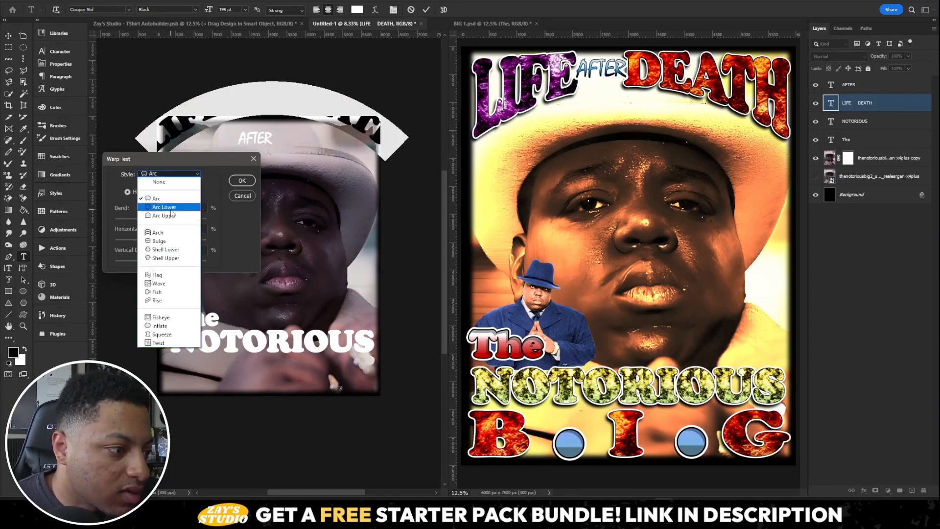
{"action": "left_click", "coordinate": [170, 210]}
{"action": "left_click_drag", "start_coordinate": [184, 220], "coordinate": [152, 221]}
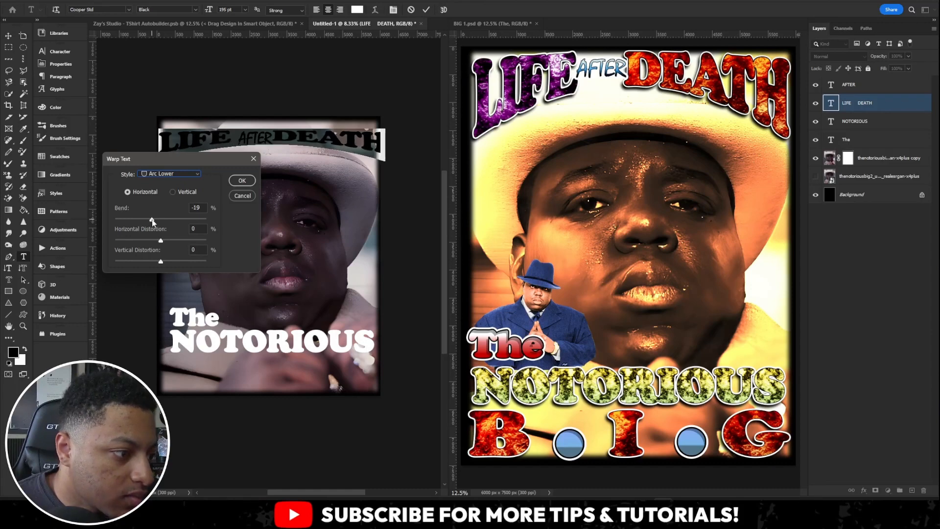
{"action": "left_click_drag", "start_coordinate": [153, 222], "coordinate": [151, 222]}
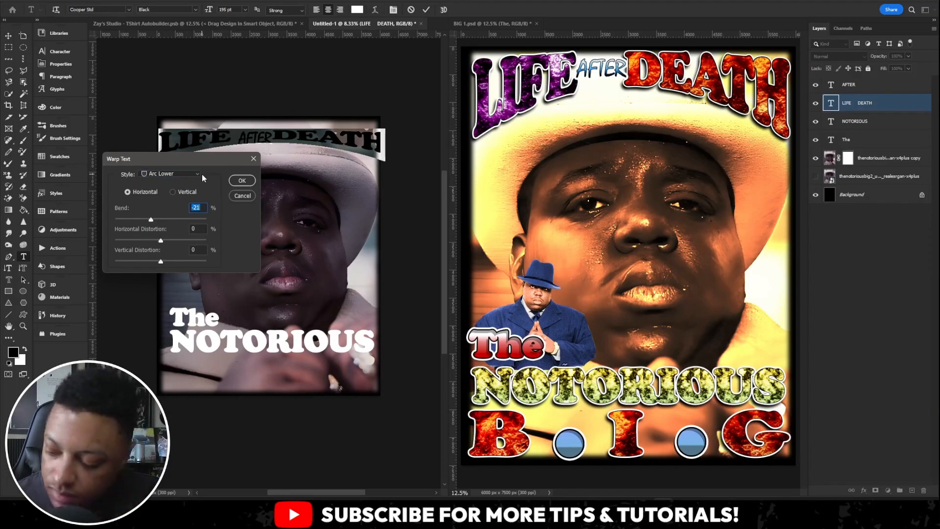
{"action": "type", "text": "-20"}
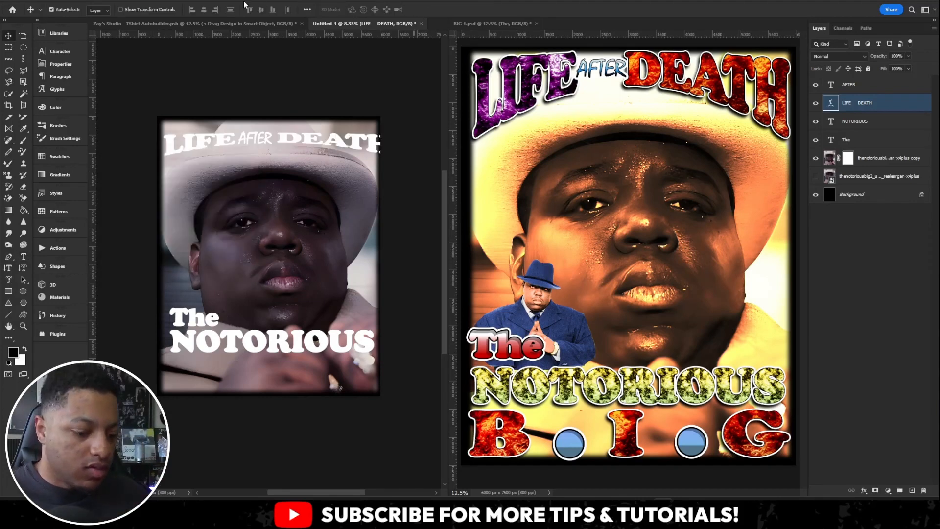
Step: Stretch "LIFE DEATH" to a vertical scale of 180% and shift it slightly down and left over the hat
{"action": "key", "text": "ctrl+t"}
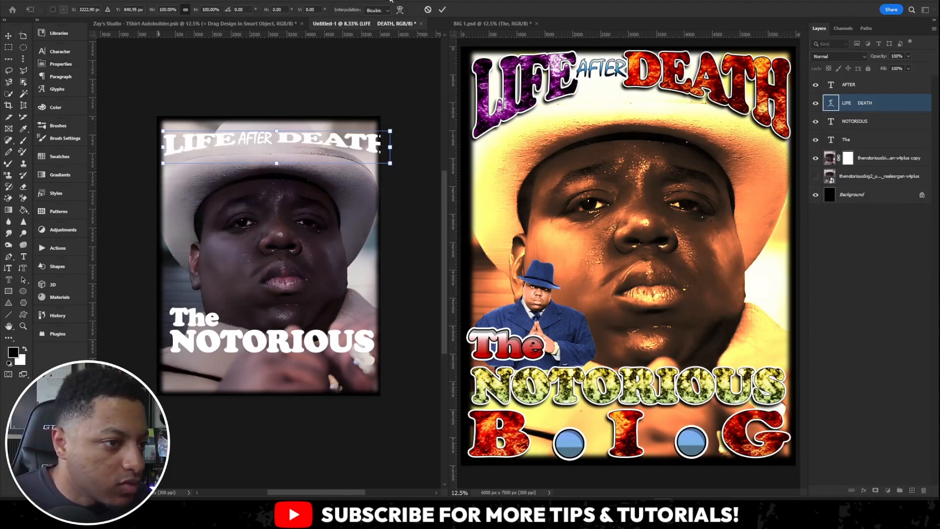
{"action": "left_click", "coordinate": [428, 10]}
{"action": "left_click", "coordinate": [61, 63]}
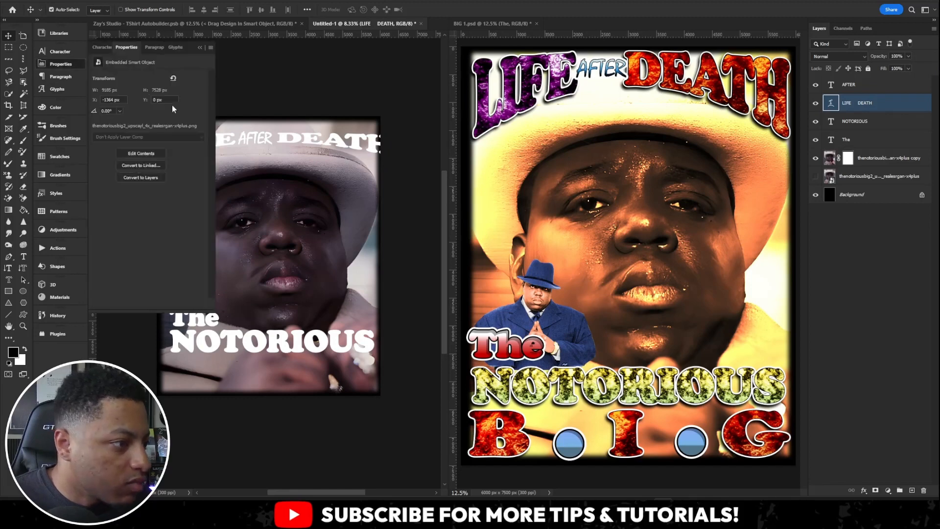
{"action": "left_click", "coordinate": [67, 54]}
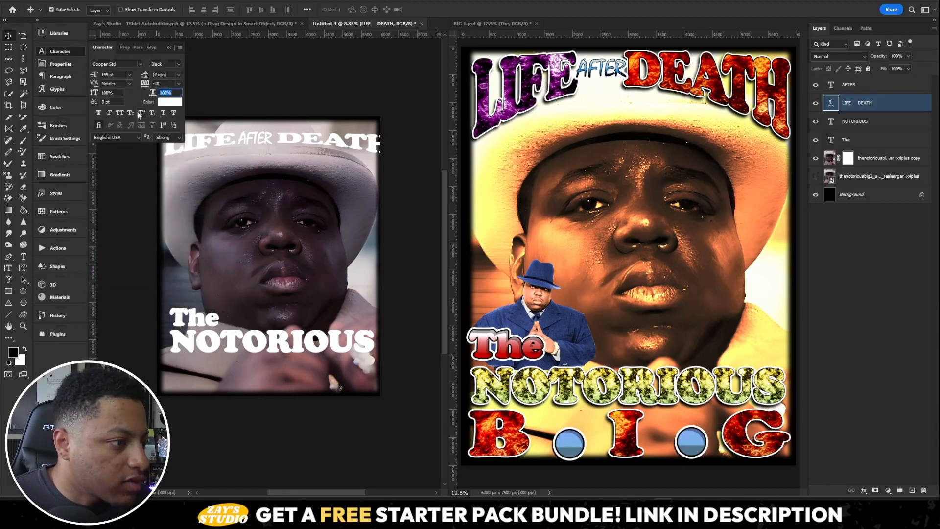
{"action": "left_click_drag", "start_coordinate": [94, 93], "coordinate": [128, 93]}
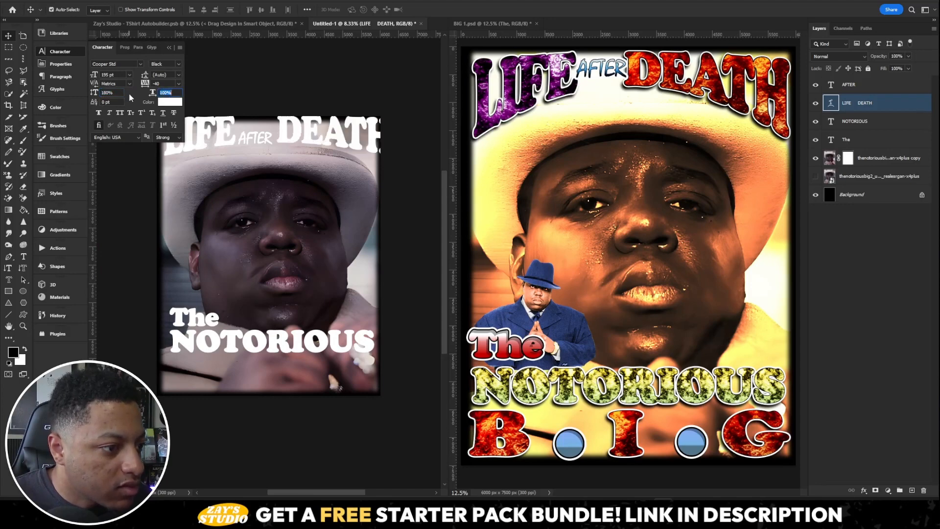
{"action": "left_click_drag", "start_coordinate": [286, 135], "coordinate": [282, 142]}
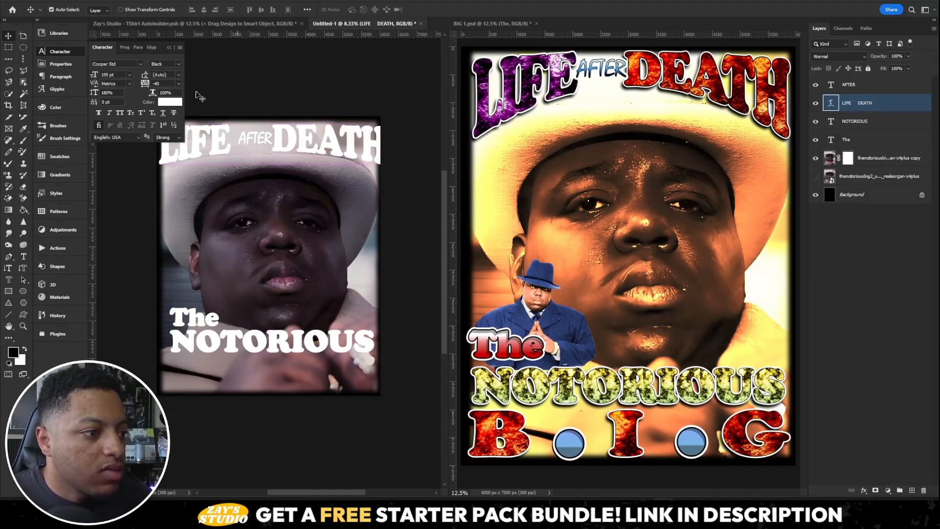
{"action": "left_click", "coordinate": [170, 47]}
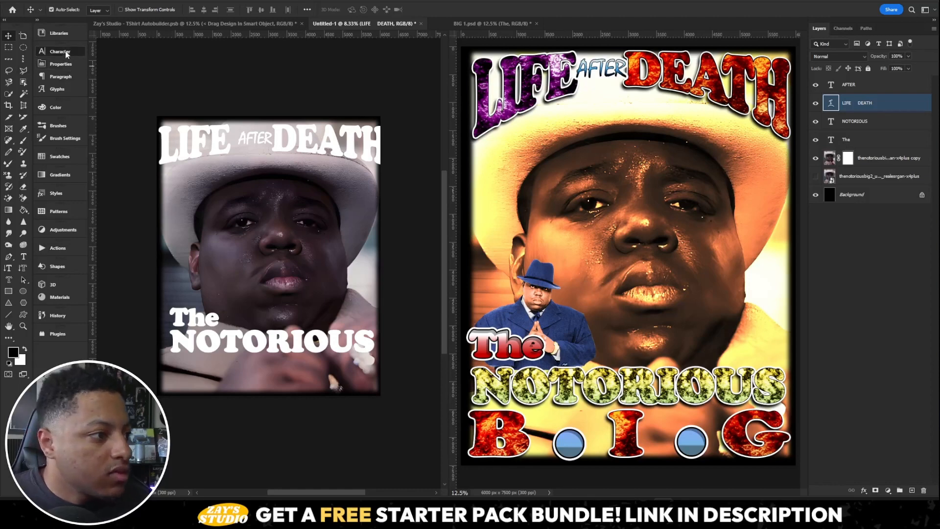
Step: Narrow "LIFE DEATH" to a horizontal scale of 92%
{"action": "left_click", "coordinate": [59, 52]}
{"action": "left_click_drag", "start_coordinate": [155, 96], "coordinate": [152, 93]}
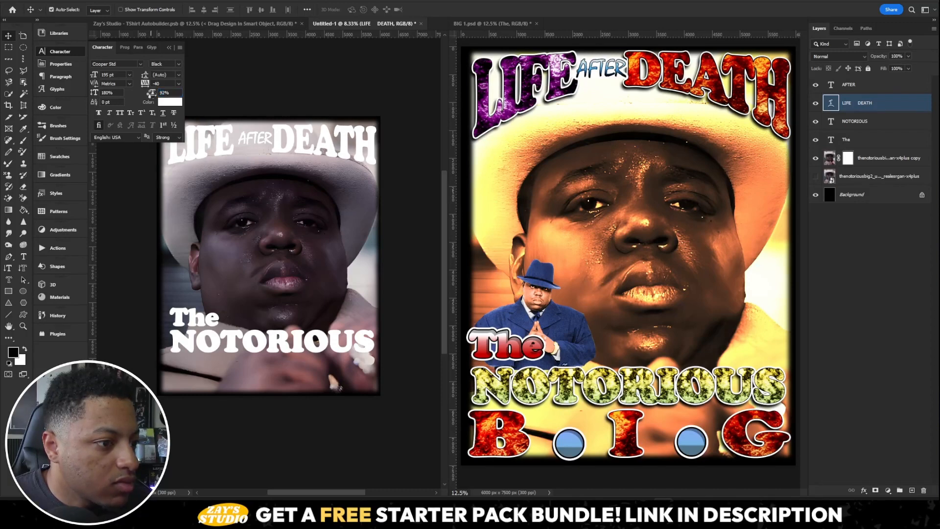
{"action": "left_click", "coordinate": [181, 51]}
Step: Nudge the title text left so it is centred on the portrait, with "AFTER" in the gap between the words
{"action": "key", "text": "shift+Left"}
{"action": "key", "text": "shift+Left"}
{"action": "key", "text": "shift+Left"}
{"action": "key", "text": "shift+Left"}
{"action": "key", "text": "shift+Left"}
{"action": "key", "text": "shift+Left"}
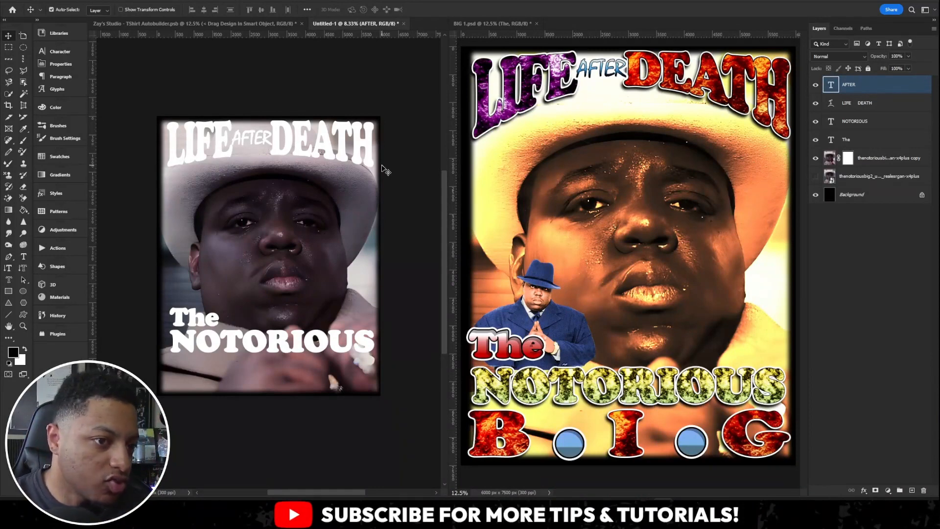
Step: Duplicate the "LIFE DEATH" text layer twice within Untitled-1, keeping the suggested copy names
{"action": "left_click", "coordinate": [358, 159]}
{"action": "right_click", "coordinate": [879, 105]}
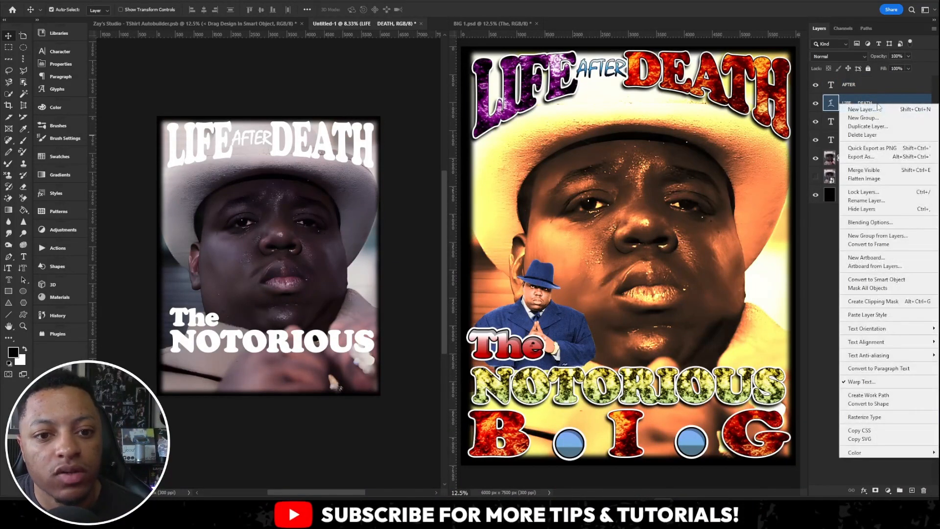
{"action": "left_click", "coordinate": [886, 127]}
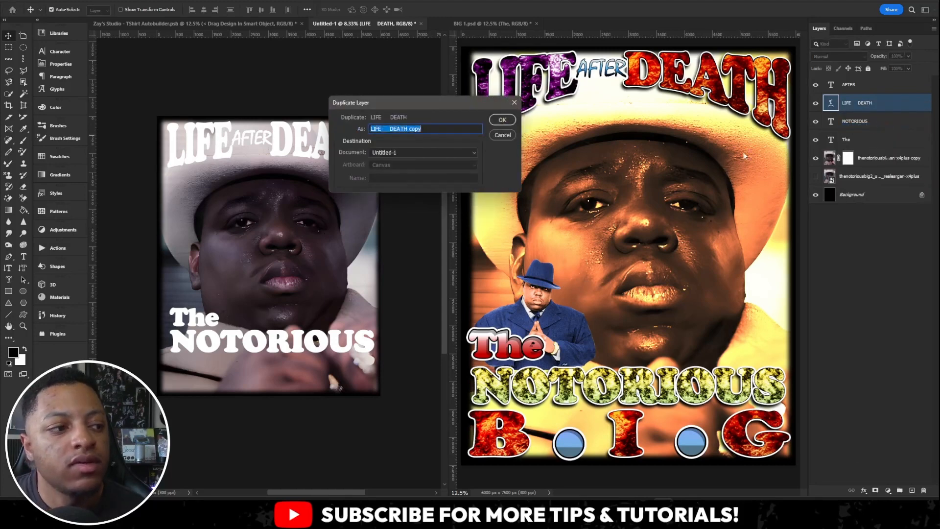
{"action": "left_click", "coordinate": [504, 120]}
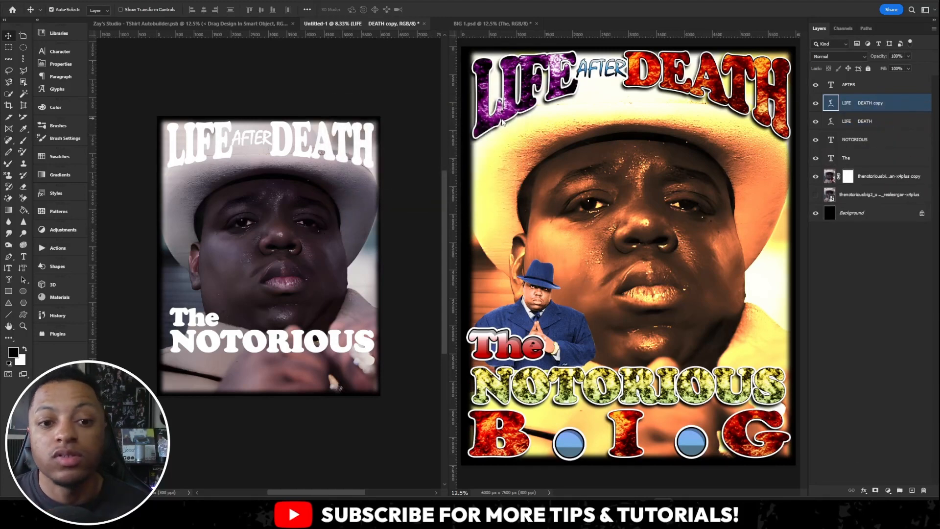
{"action": "right_click", "coordinate": [906, 102]}
{"action": "left_click", "coordinate": [892, 130]}
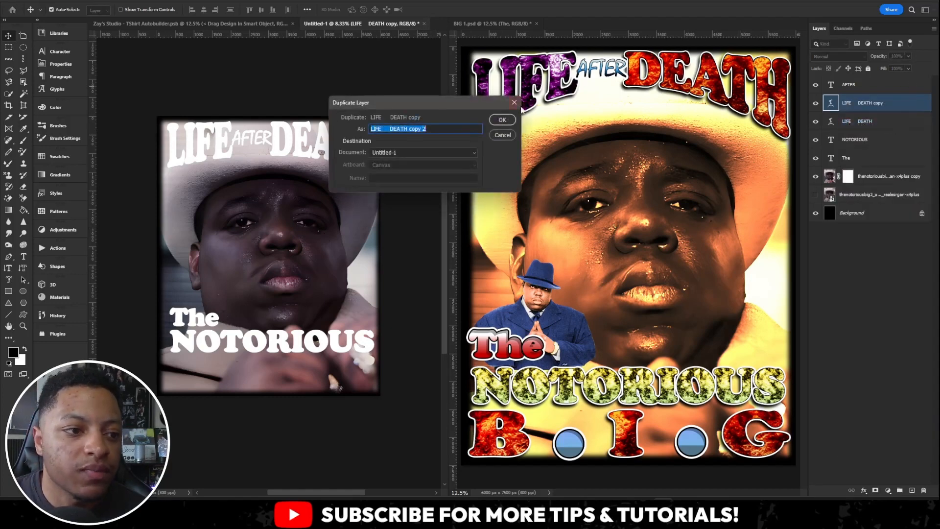
{"action": "left_click", "coordinate": [512, 120]}
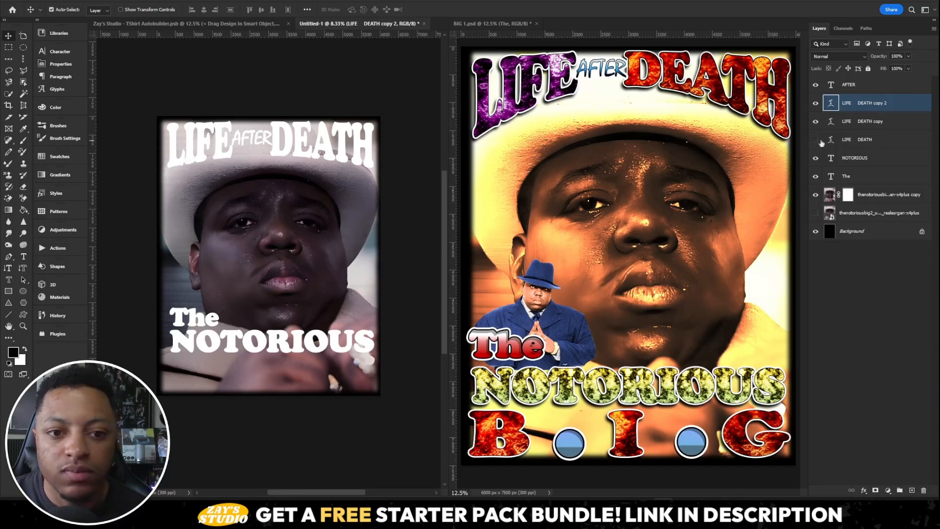
Step: Rasterize the two duplicate "LIFE DEATH" text layers, copy and copy 2
{"action": "left_click", "coordinate": [859, 123]}
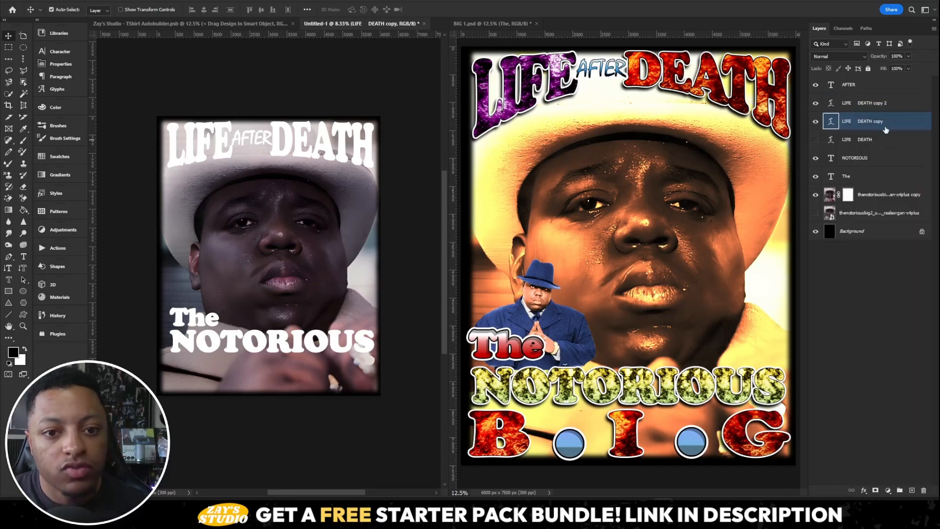
{"action": "right_click", "coordinate": [886, 130]}
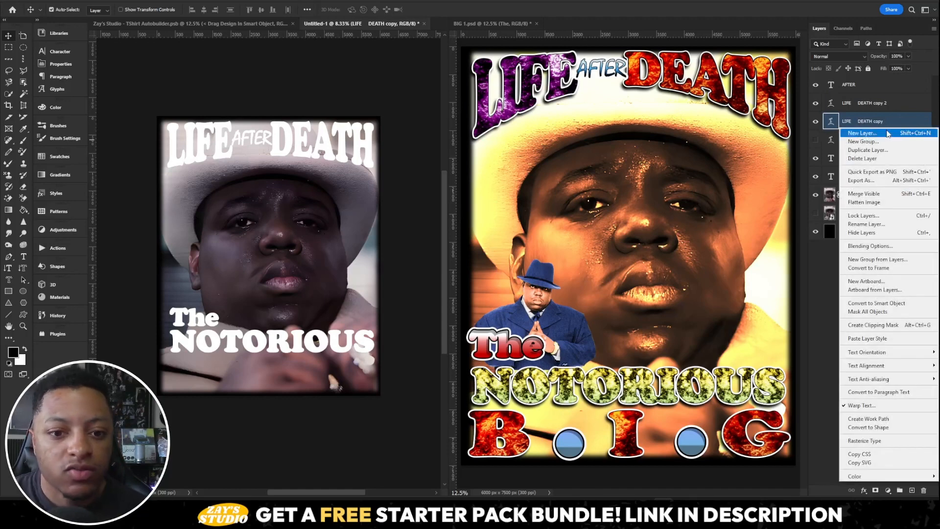
{"action": "left_click", "coordinate": [881, 440]}
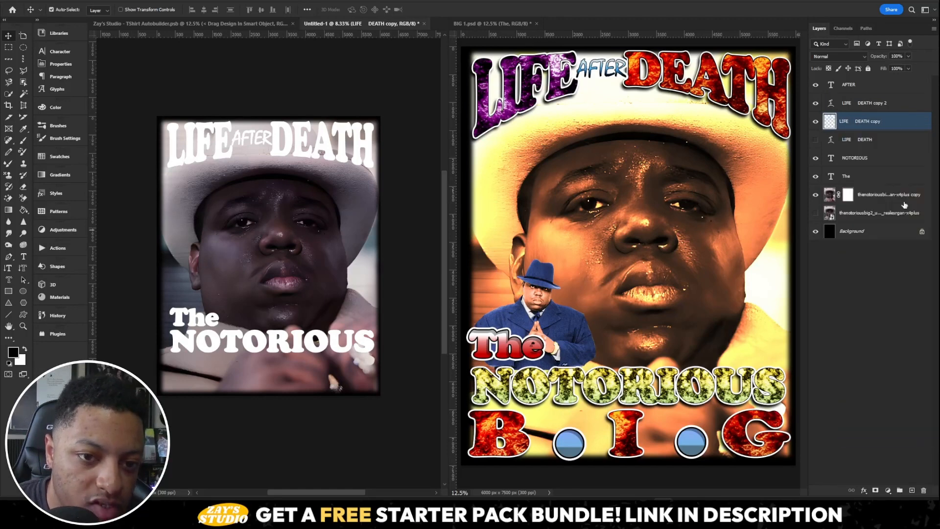
{"action": "right_click", "coordinate": [912, 105]}
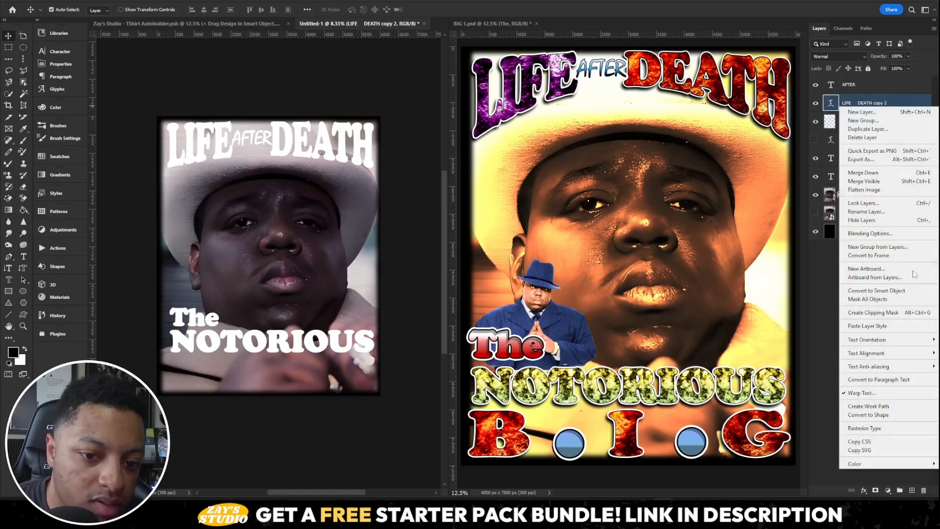
{"action": "left_click", "coordinate": [890, 429]}
Step: Set the marquee selection feather to 0 px and rename the rasterized "LIFE DEATH copy" layer as LIFE
{"action": "key", "text": "m"}
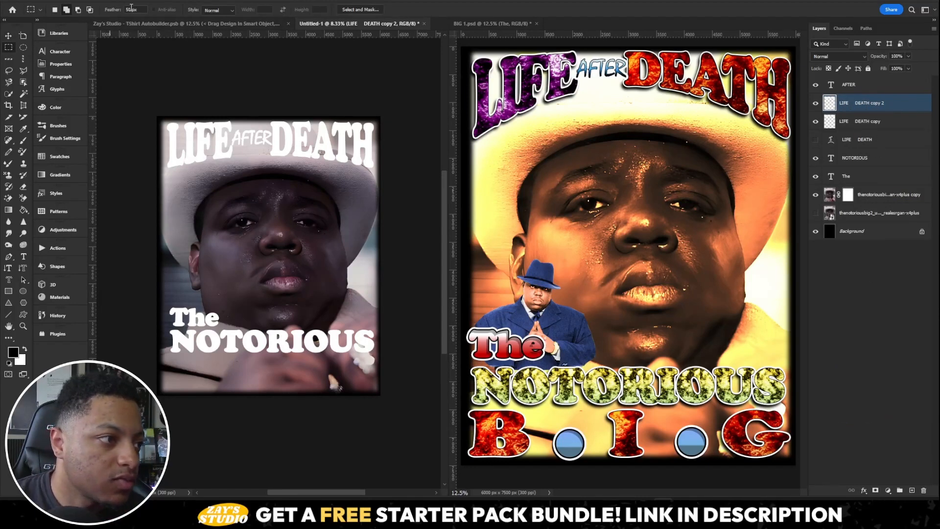
{"action": "type", "text": "0"}
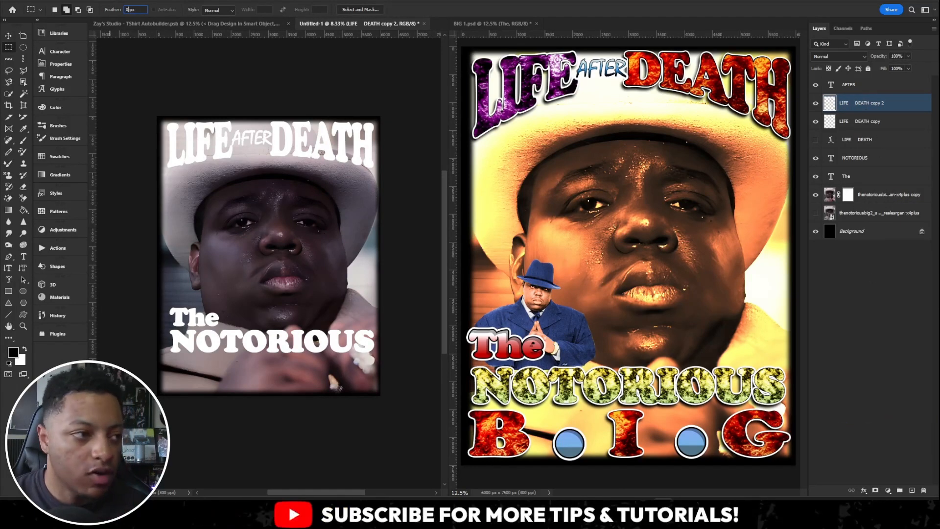
{"action": "left_click", "coordinate": [898, 139]}
{"action": "left_click", "coordinate": [852, 121]}
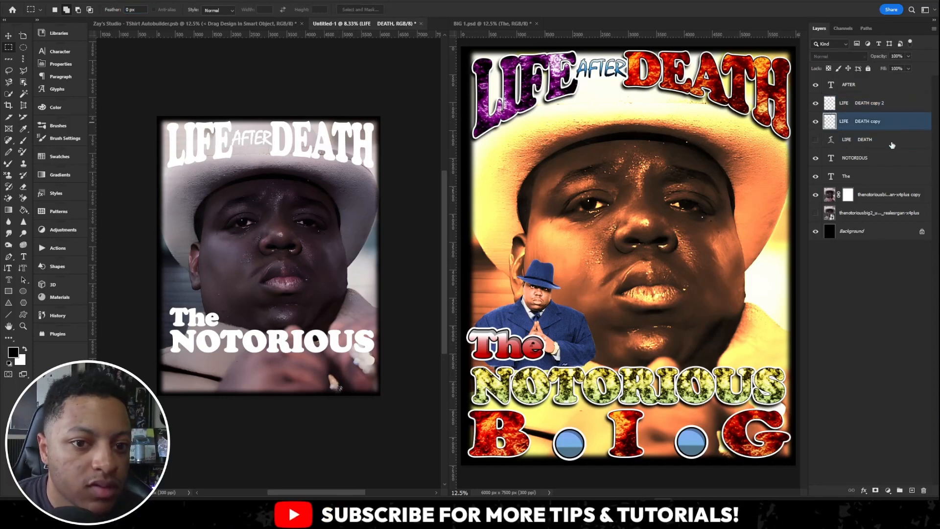
{"action": "double_click", "coordinate": [870, 122]}
{"action": "left_click", "coordinate": [848, 121]}
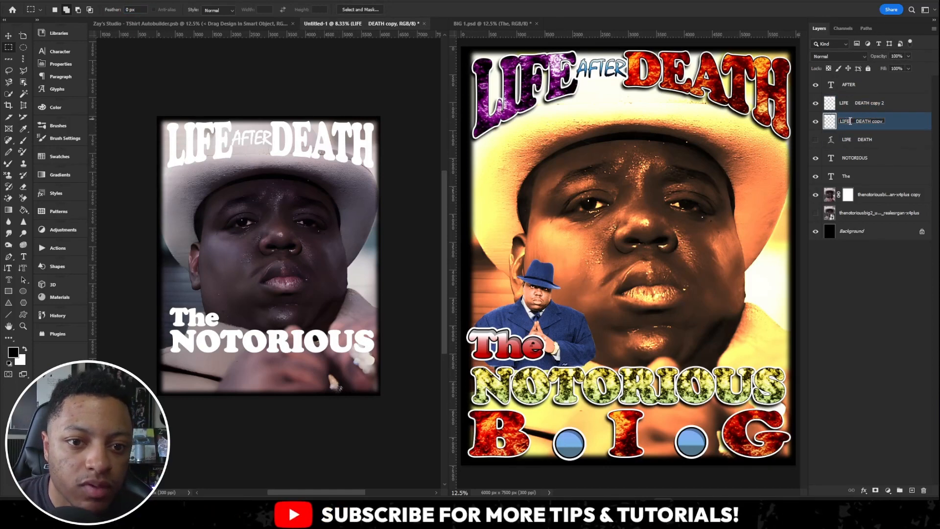
{"action": "left_click_drag", "start_coordinate": [850, 121], "coordinate": [881, 115]}
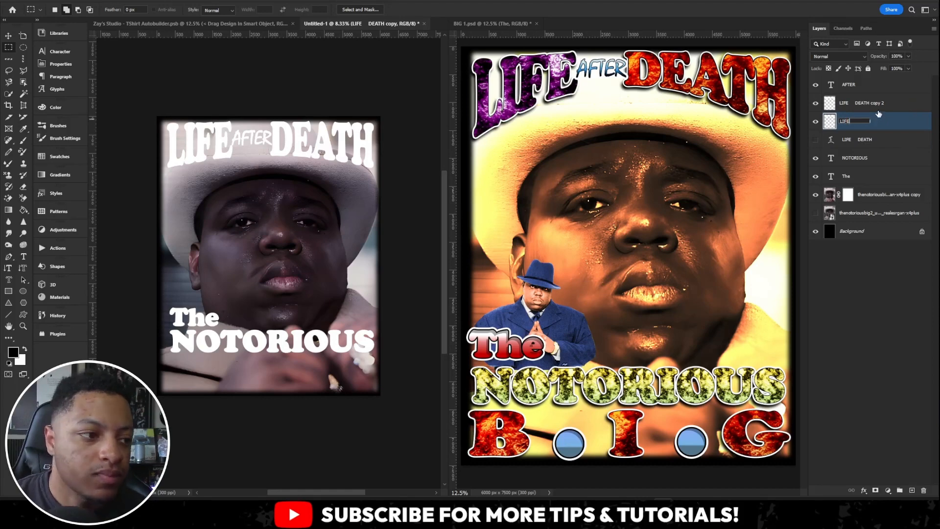
{"action": "left_click", "coordinate": [8, 38]}
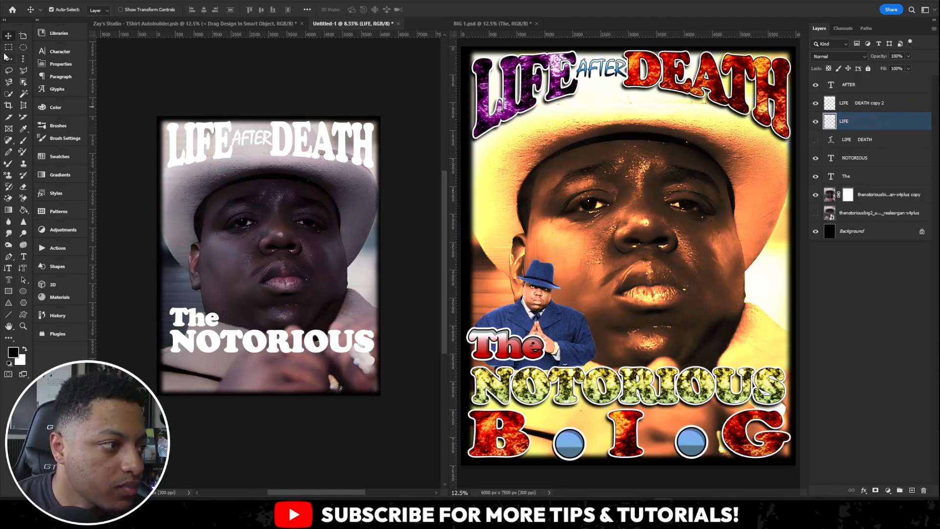
Step: Erase the word "DEATH" from the LIFE layer with a rectangular marquee selection and hide the "LIFE DEATH copy 2" layer
{"action": "key", "text": "m"}
{"action": "left_click_drag", "start_coordinate": [263, 106], "coordinate": [383, 185]}
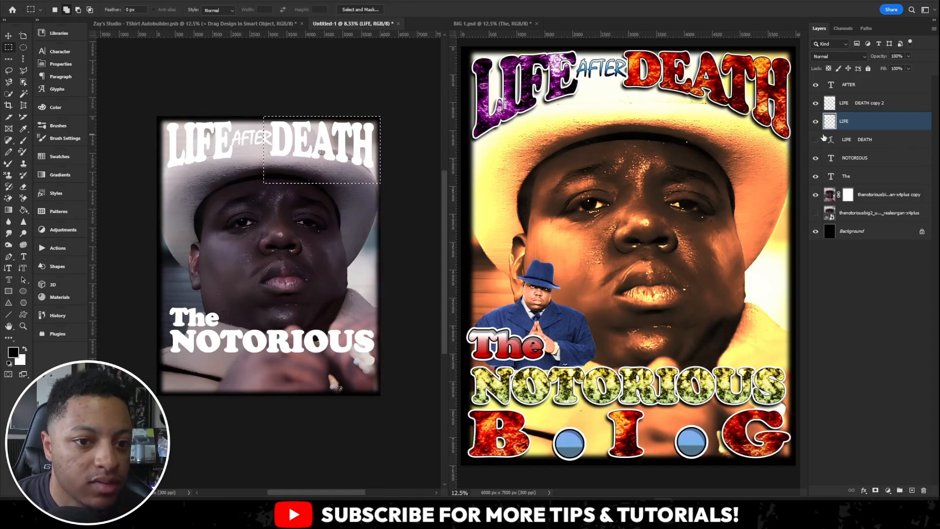
{"action": "left_click", "coordinate": [823, 105]}
{"action": "left_click", "coordinate": [816, 104]}
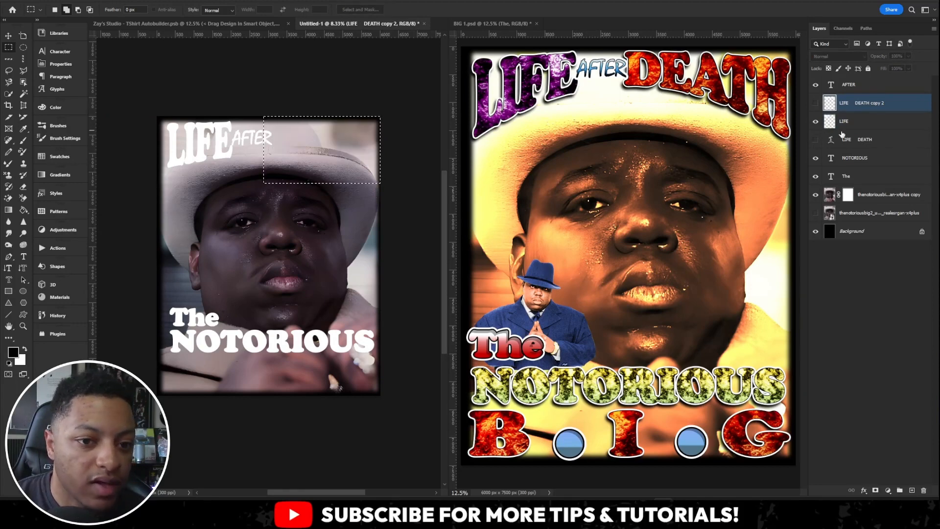
Step: Hide the LIFE layer, show "LIFE DEATH copy 2" and erase the word "LIFE" from it with a rectangular selection, leaving nothing selected
{"action": "left_click", "coordinate": [816, 121]}
{"action": "left_click", "coordinate": [816, 103]}
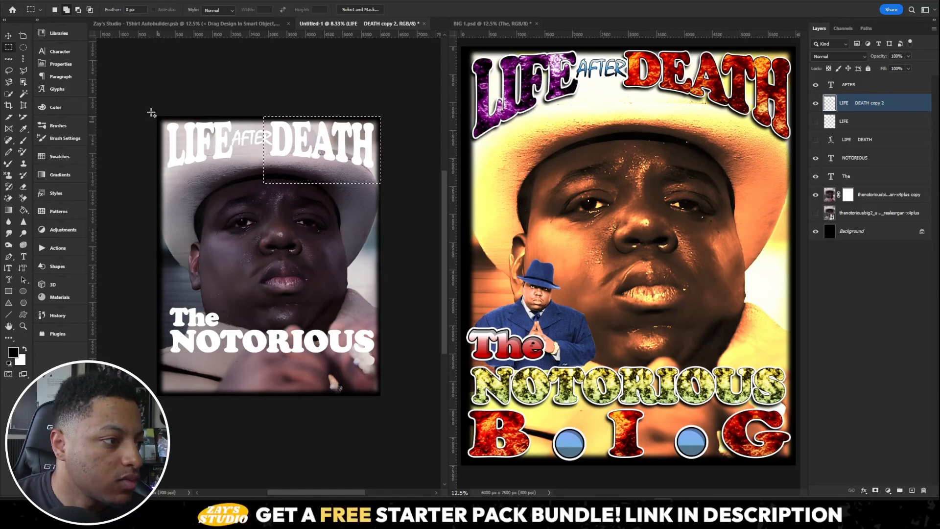
{"action": "left_click_drag", "start_coordinate": [157, 117], "coordinate": [242, 175]}
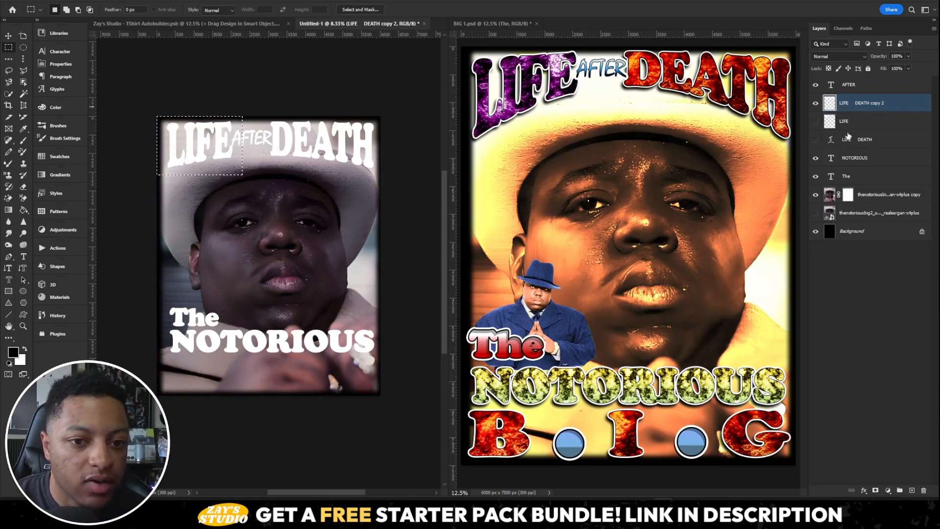
{"action": "key", "text": "Delete"}
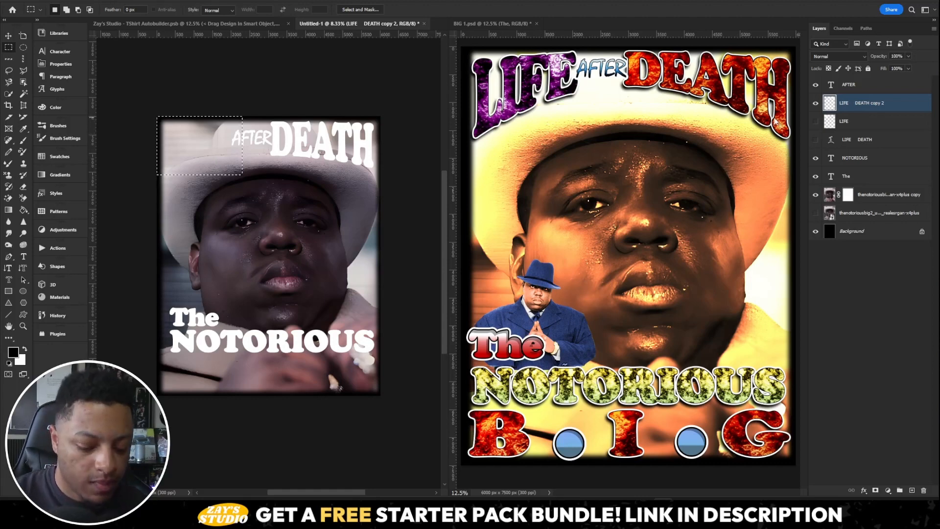
{"action": "key", "text": "ctrl+d"}
Step: Rename the "LIFE DEATH copy 2" layer as DEATH
{"action": "double_click", "coordinate": [856, 102]}
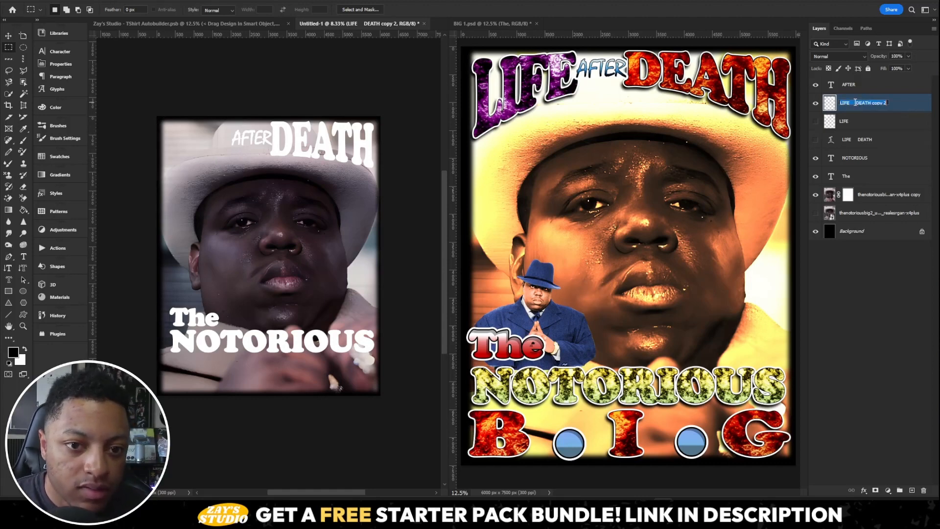
{"action": "type", "text": "DEA"}
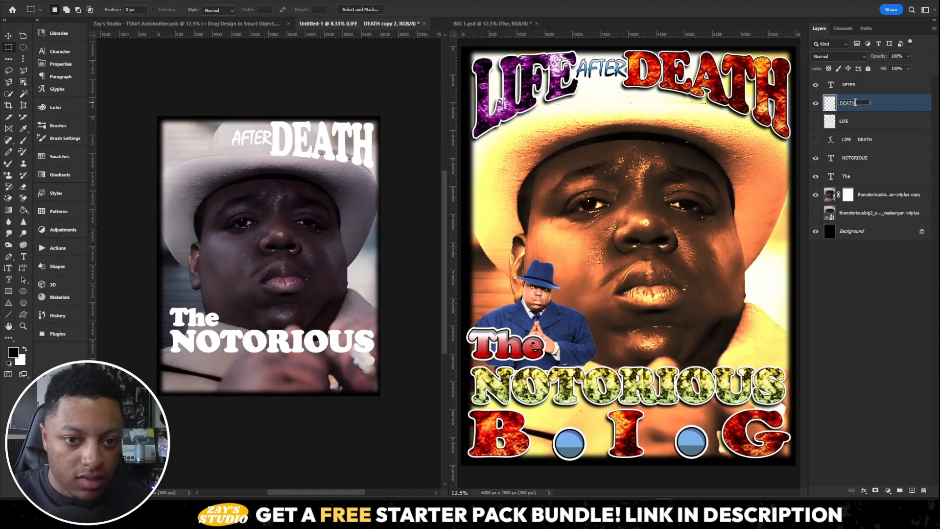
{"action": "type", "text": "TH"}
{"action": "key", "text": "Return"}
Step: Show the LIFE layer again and nudge the word "DEATH" slightly to the right
{"action": "left_click", "coordinate": [816, 122]}
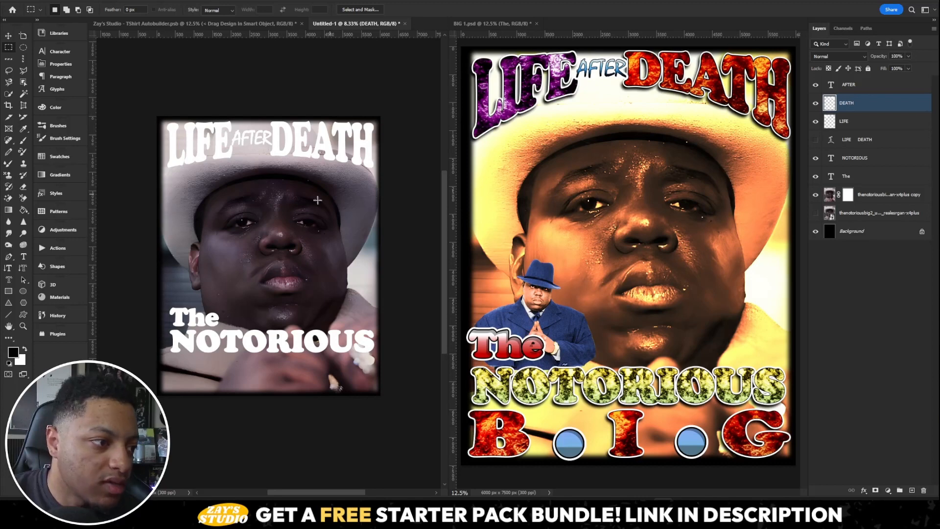
{"action": "left_click", "coordinate": [8, 37]}
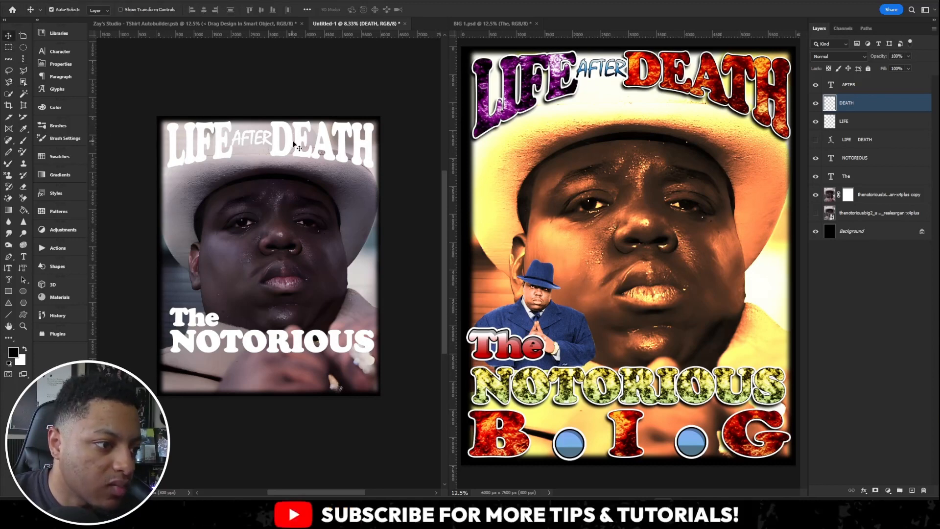
{"action": "left_click_drag", "start_coordinate": [297, 139], "coordinate": [299, 139]}
{"action": "key", "text": "t"}
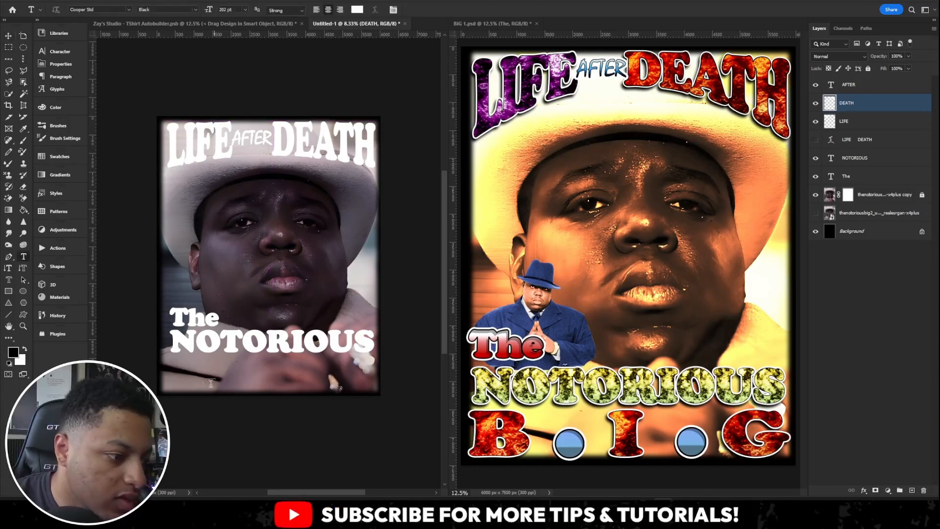
{"action": "left_click", "coordinate": [181, 373]}
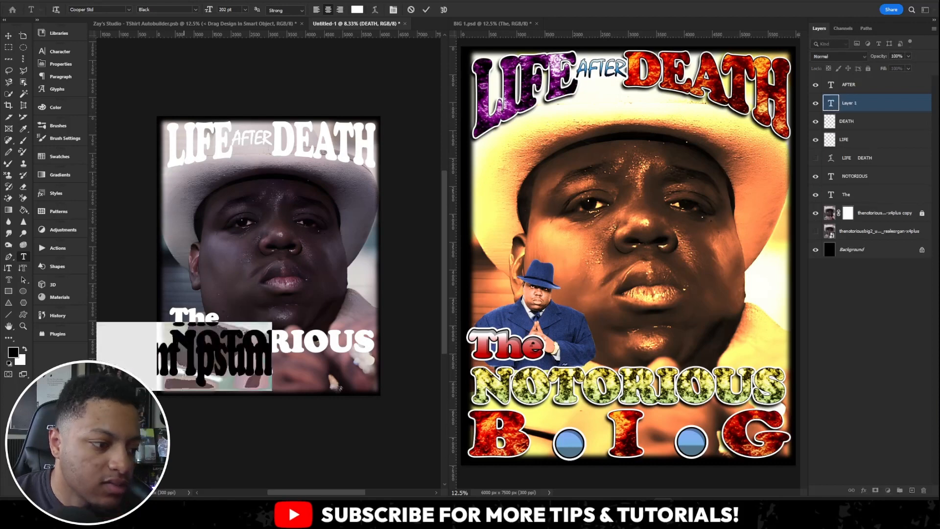
{"action": "left_click", "coordinate": [412, 10]}
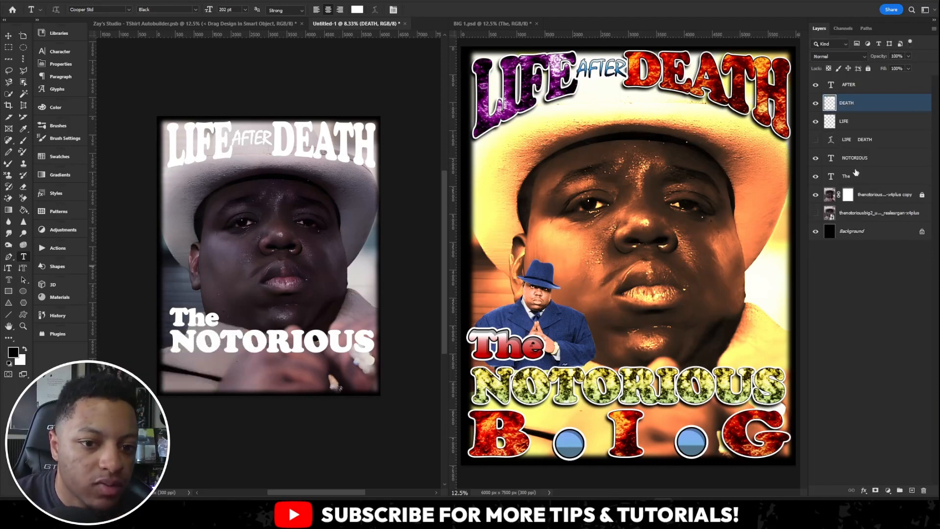
Step: Duplicate the "NOTORIOUS" text layer and move the copy straight down below the original word
{"action": "left_click", "coordinate": [879, 146]}
{"action": "left_click_drag", "start_coordinate": [881, 157], "coordinate": [912, 490]}
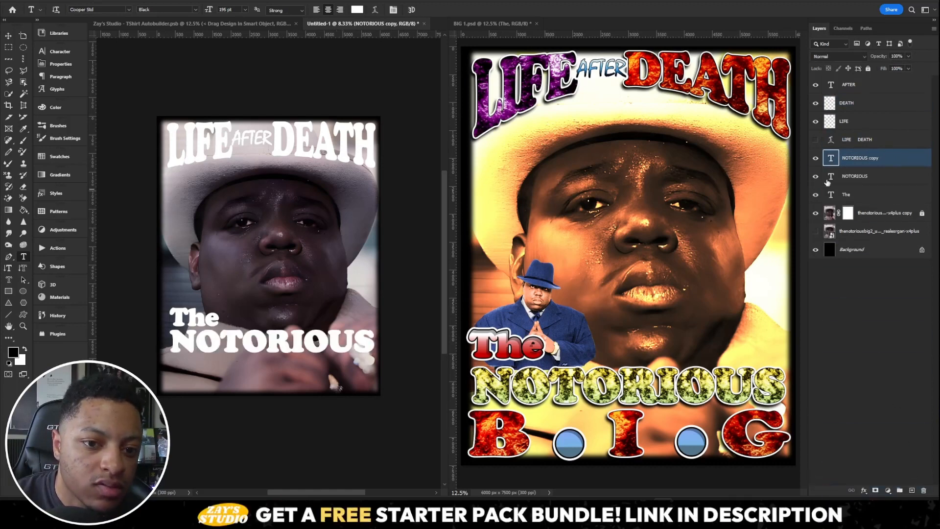
{"action": "left_click", "coordinate": [7, 35]}
{"action": "left_click_drag", "start_coordinate": [272, 353], "coordinate": [270, 386]}
Step: Replace the text of the lower "NOTORIOUS" copy with the widely spaced letters "B I G"
{"action": "double_click", "coordinate": [270, 382]}
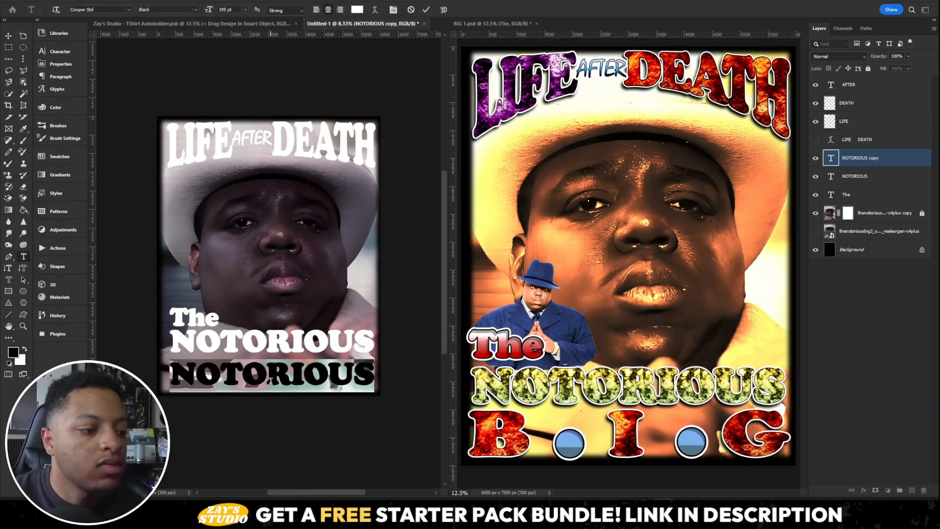
{"action": "type", "text": "B"}
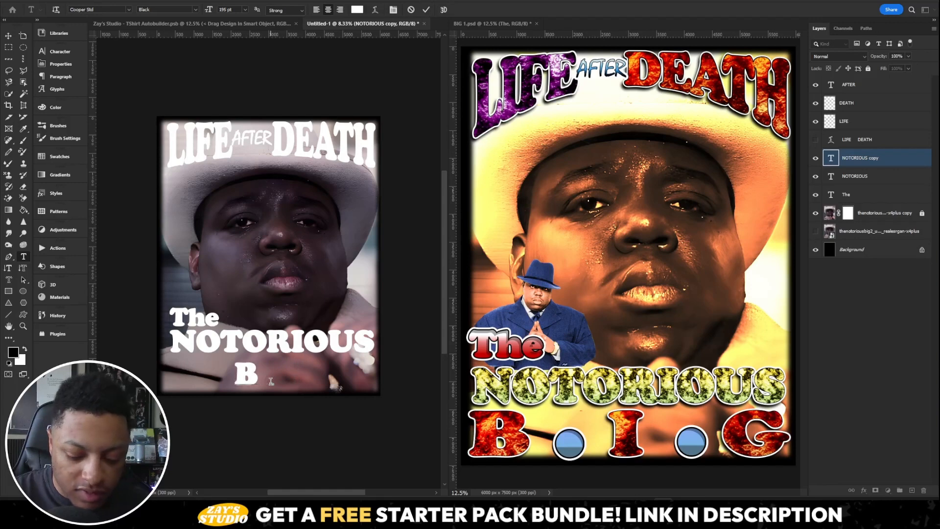
{"action": "type", "text": "     I"}
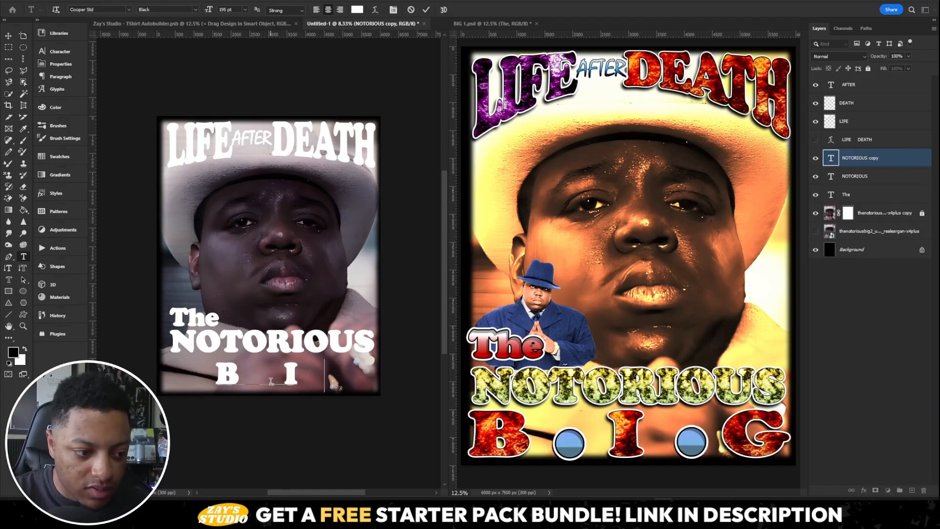
{"action": "type", "text": "     G"}
Step: Enlarge the "B I G" text to 264 pt so it spans the width of "NOTORIOUS"
{"action": "key", "text": "ctrl+a"}
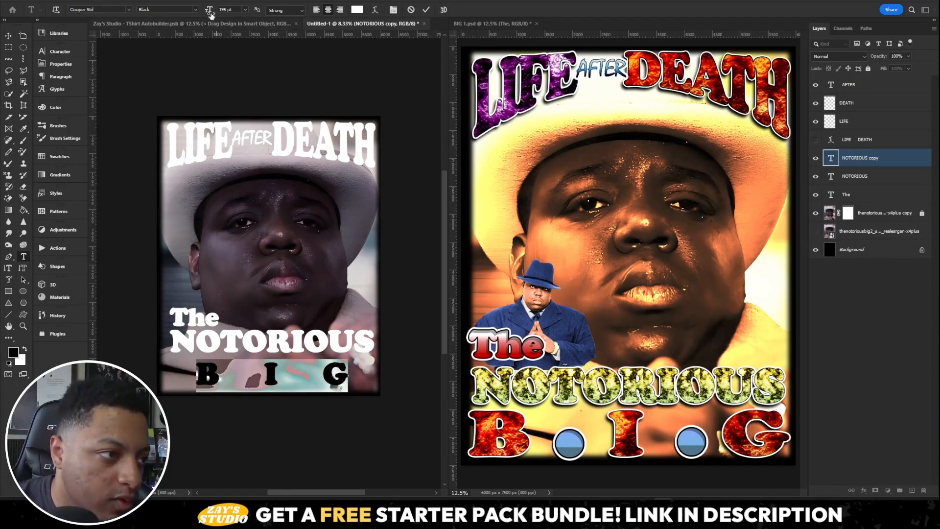
{"action": "left_click_drag", "start_coordinate": [210, 12], "coordinate": [243, 15]}
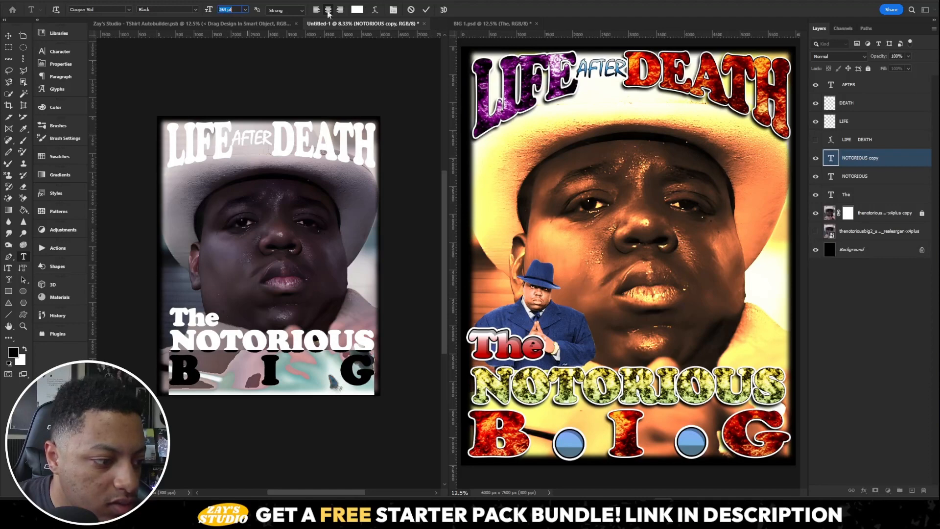
{"action": "left_click", "coordinate": [427, 10]}
{"action": "key", "text": "v"}
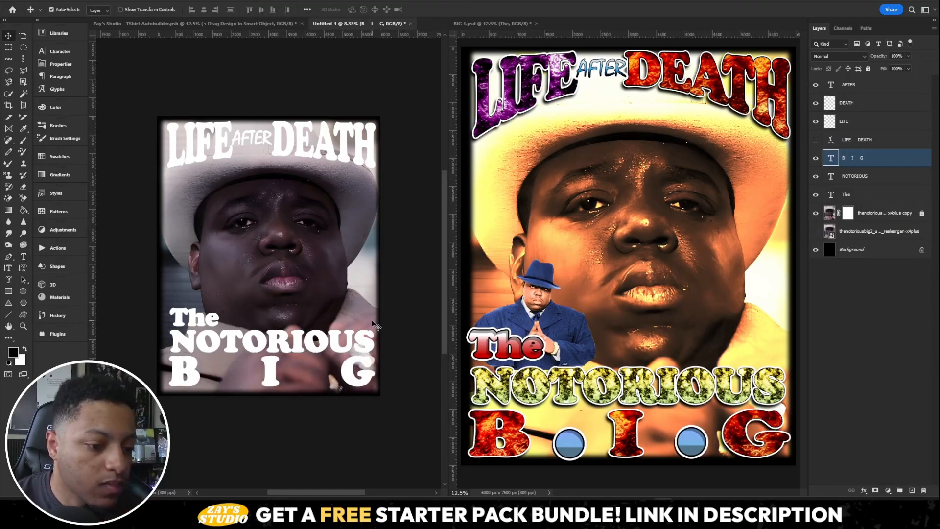
Step: Add a "." as a separate text layer, enlarge it to 540 pt and place it between the letters B and I
{"action": "left_click", "coordinate": [23, 258]}
{"action": "left_click", "coordinate": [471, 360]}
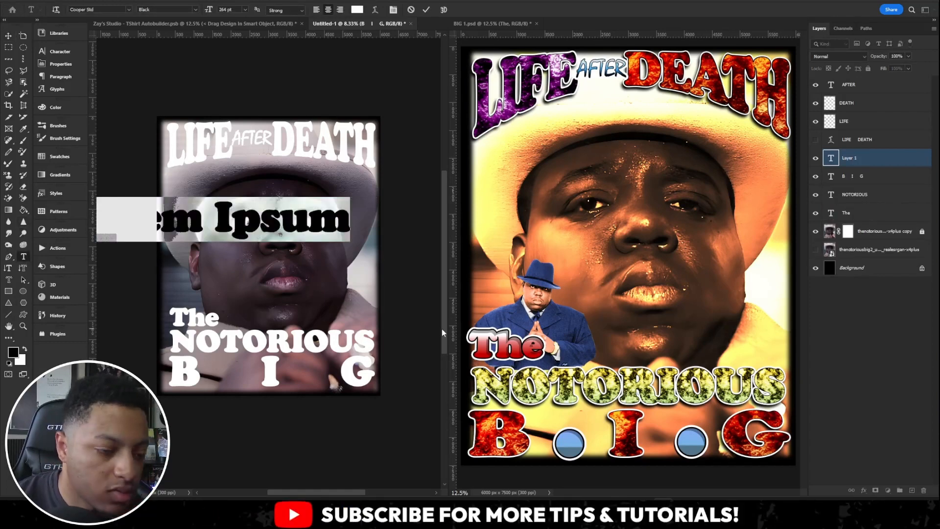
{"action": "type", "text": "."}
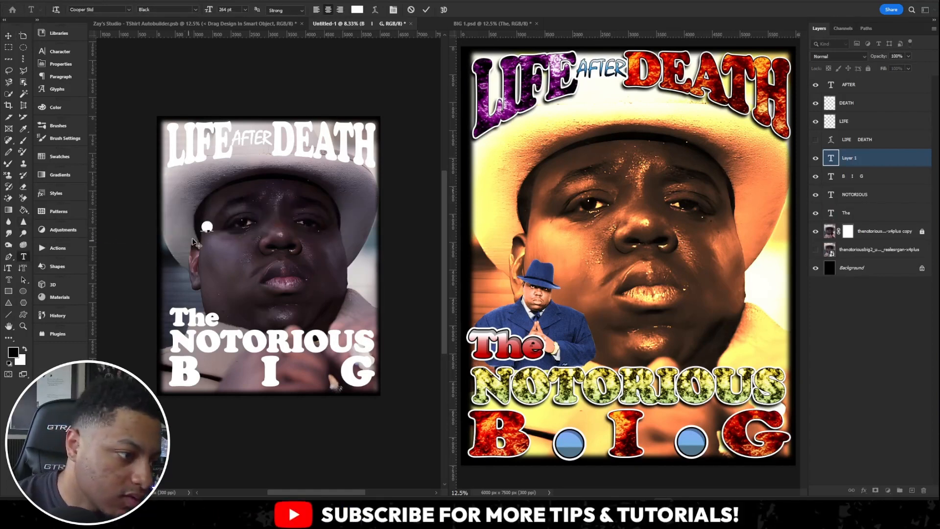
{"action": "key", "text": "ctrl+a"}
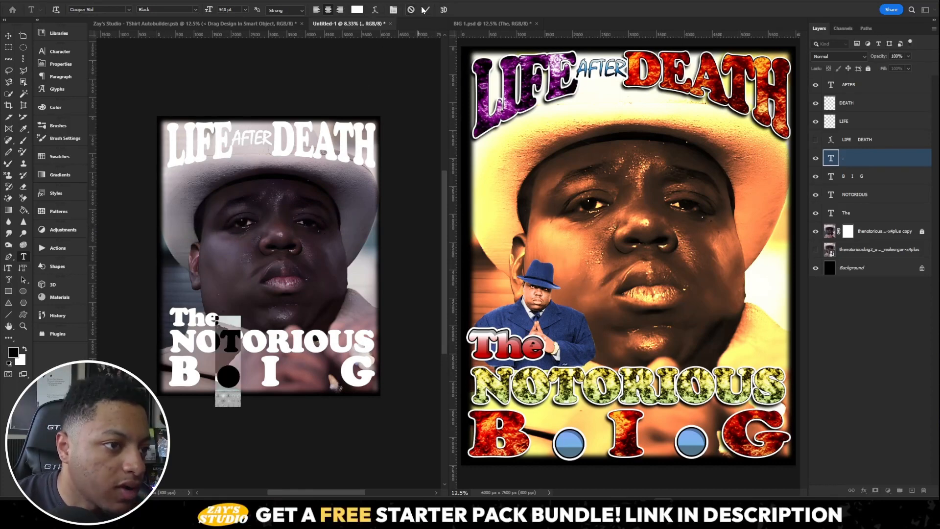
{"action": "left_click", "coordinate": [425, 9]}
{"action": "key", "text": "v"}
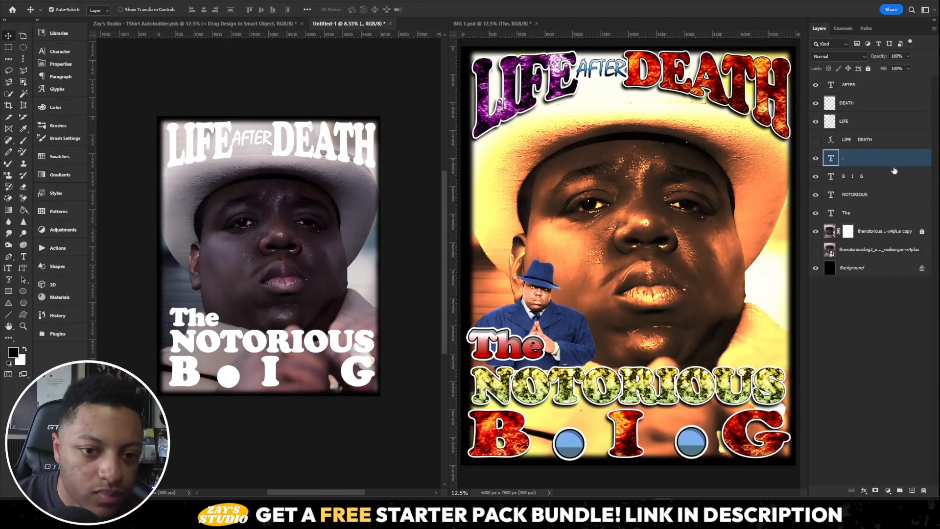
Step: Duplicate the dot layer and move the copy across to sit between the letters I and G
{"action": "left_click_drag", "start_coordinate": [894, 161], "coordinate": [909, 490]}
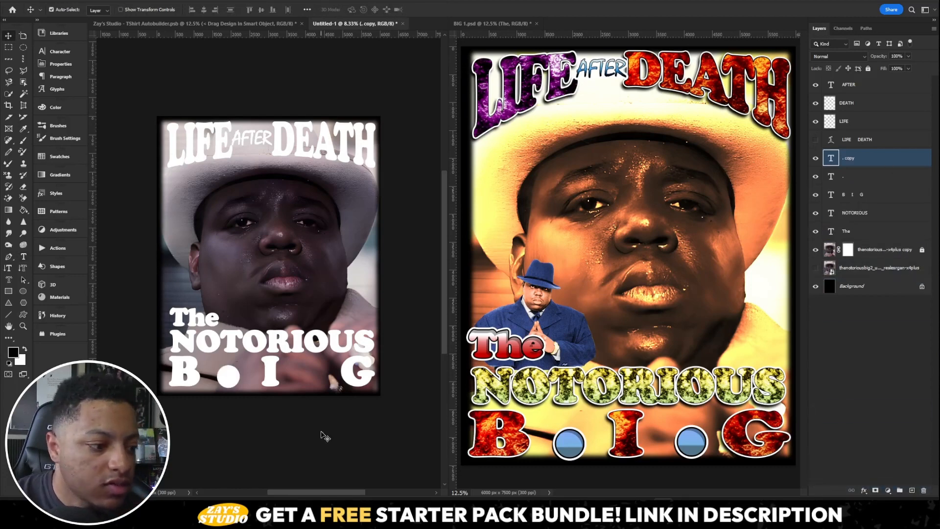
{"action": "left_click_drag", "start_coordinate": [237, 382], "coordinate": [318, 383]}
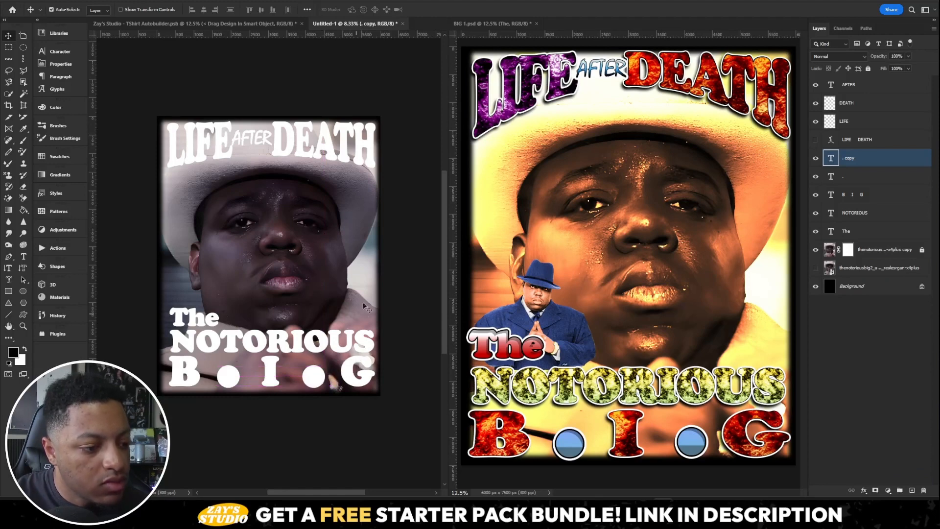
Step: Set the vertical scale of the "B I G" text to 114% and keep its horizontal scale at 100%
{"action": "double_click", "coordinate": [186, 383]}
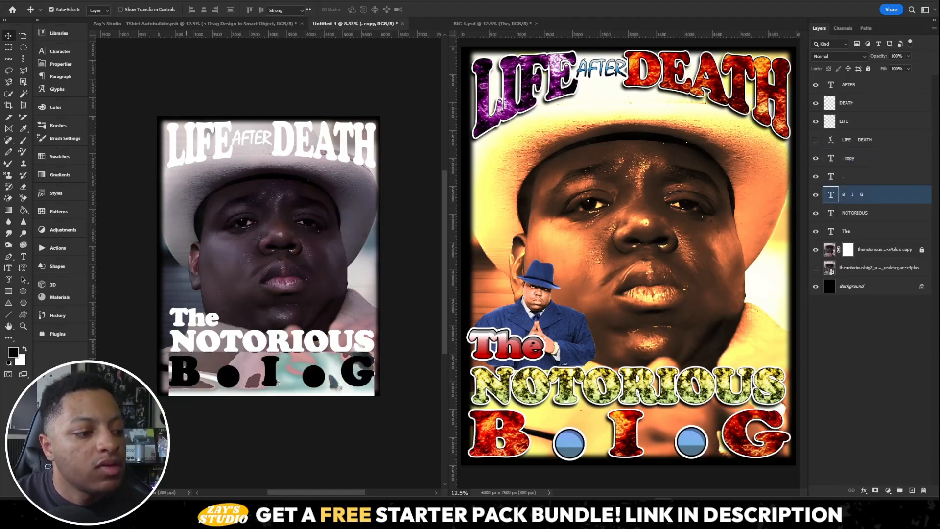
{"action": "left_click", "coordinate": [60, 51]}
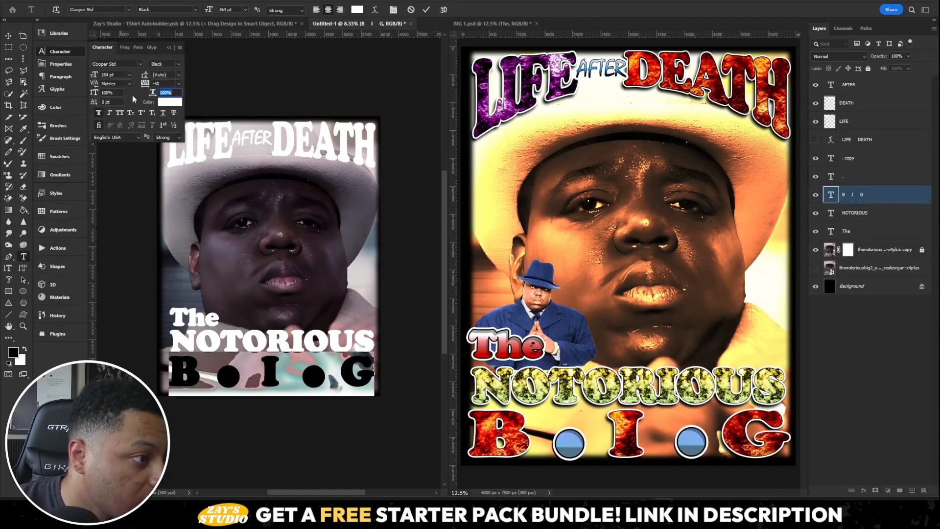
{"action": "left_click_drag", "start_coordinate": [96, 98], "coordinate": [102, 94]}
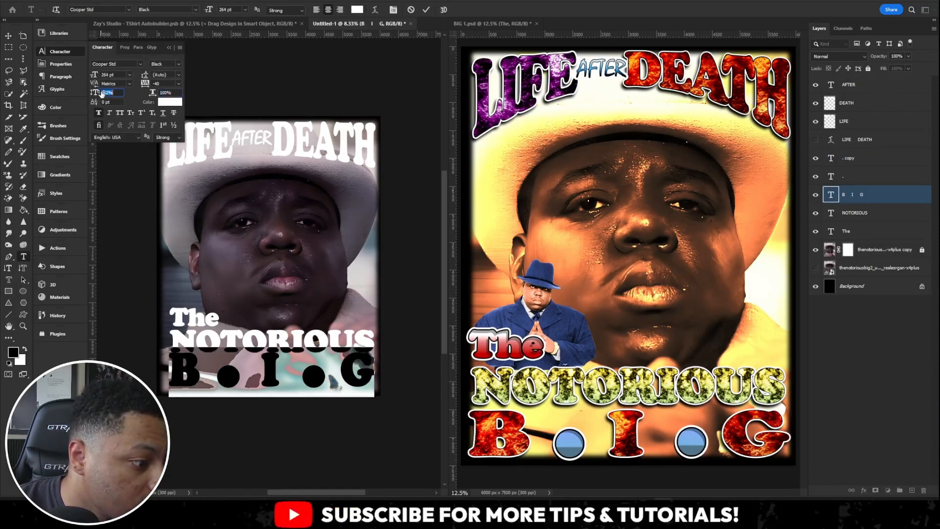
{"action": "key", "text": "Tab"}
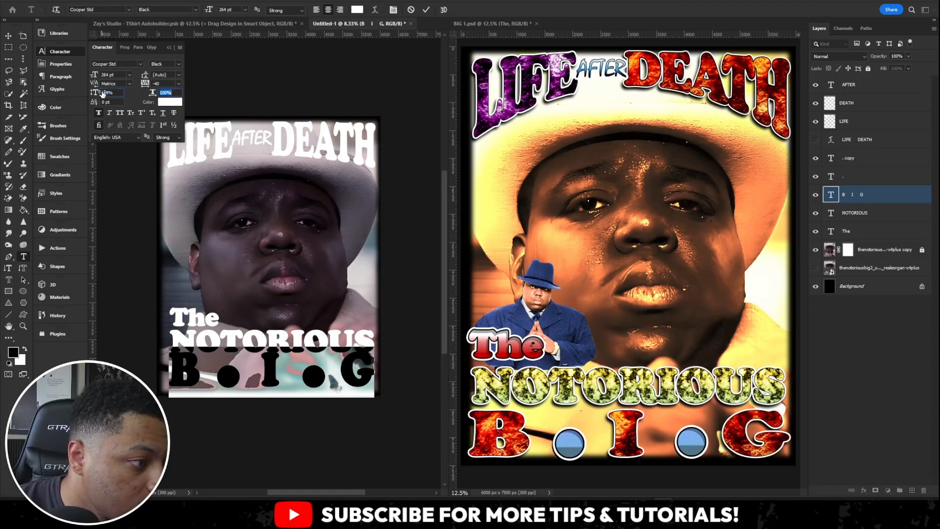
{"action": "left_click_drag", "start_coordinate": [153, 92], "coordinate": [155, 93]}
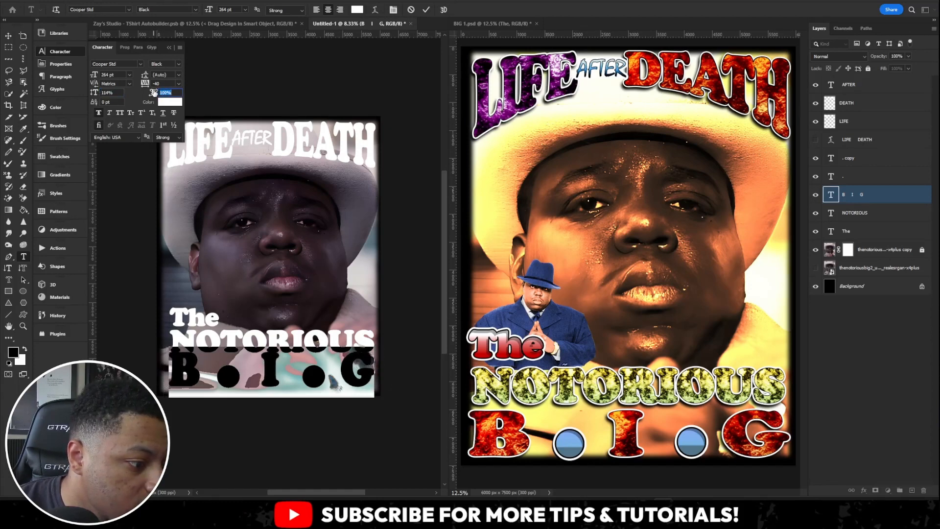
{"action": "left_click", "coordinate": [426, 9]}
{"action": "key", "text": "v"}
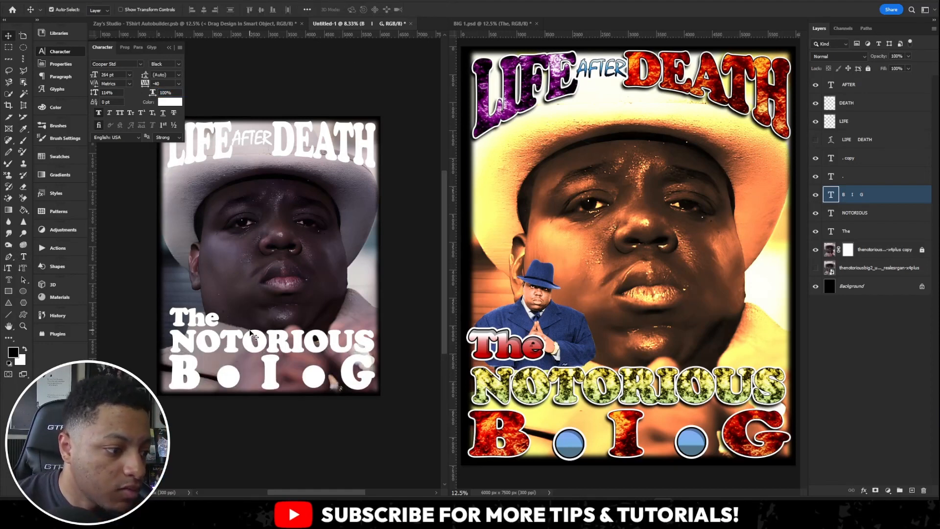
Step: Select both dot layers together and nudge them slightly down beside the taller B, I and G letters
{"action": "left_click", "coordinate": [885, 177]}
{"action": "left_click", "coordinate": [885, 161], "text": "shift"}
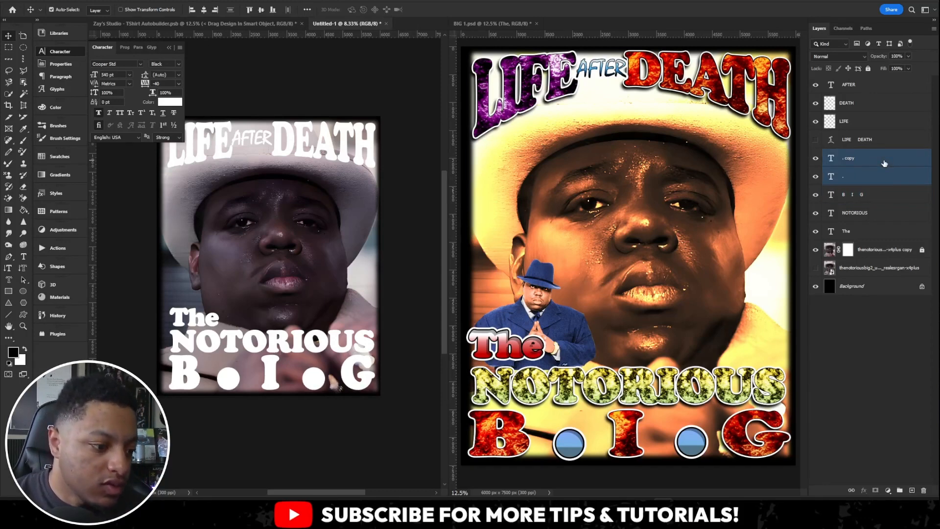
{"action": "left_click", "coordinate": [343, 244]}
{"action": "left_click", "coordinate": [82, 50]}
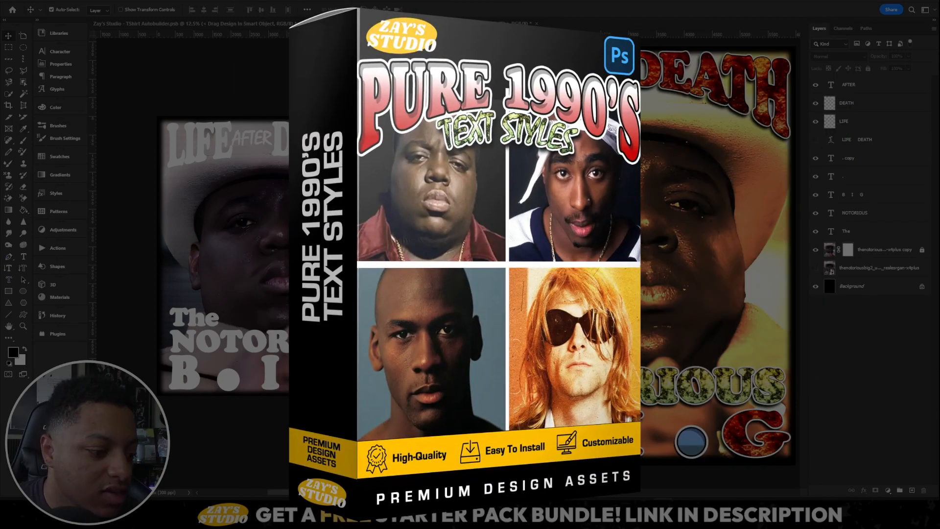
Step: Apply the purple textured style from the Pure 1990's Text Style Pack to the LIFE layer
{"action": "scroll", "coordinate": [196, 256], "scroll_direction": "left", "scroll_amount": 3}
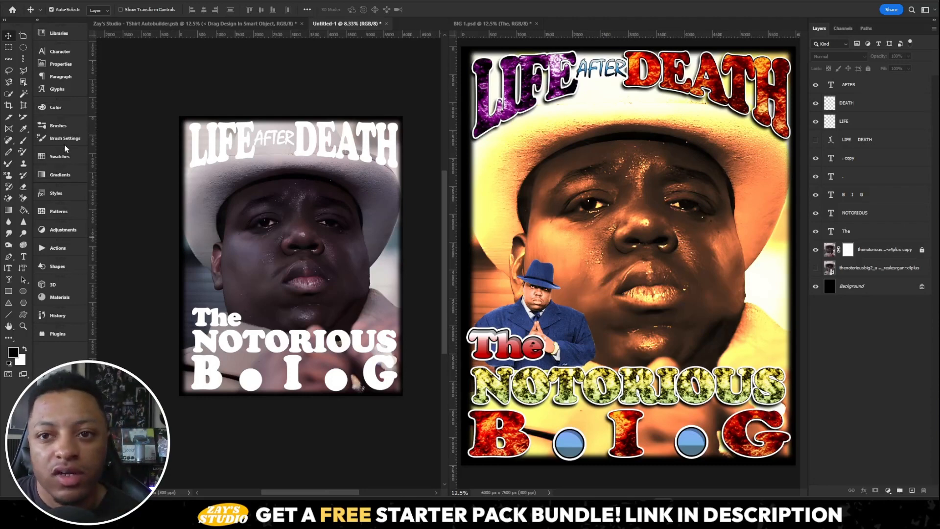
{"action": "left_click", "coordinate": [56, 193]}
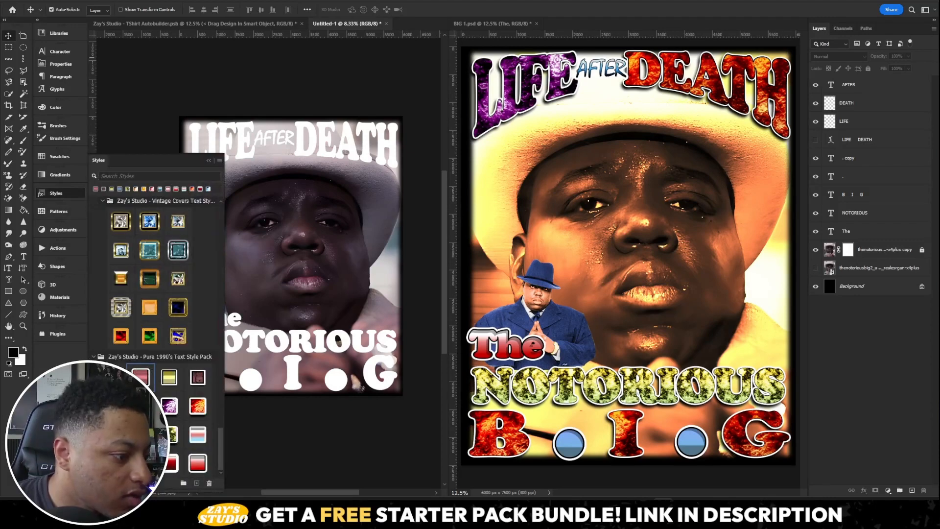
{"action": "left_click_drag", "start_coordinate": [320, 491], "coordinate": [314, 491]}
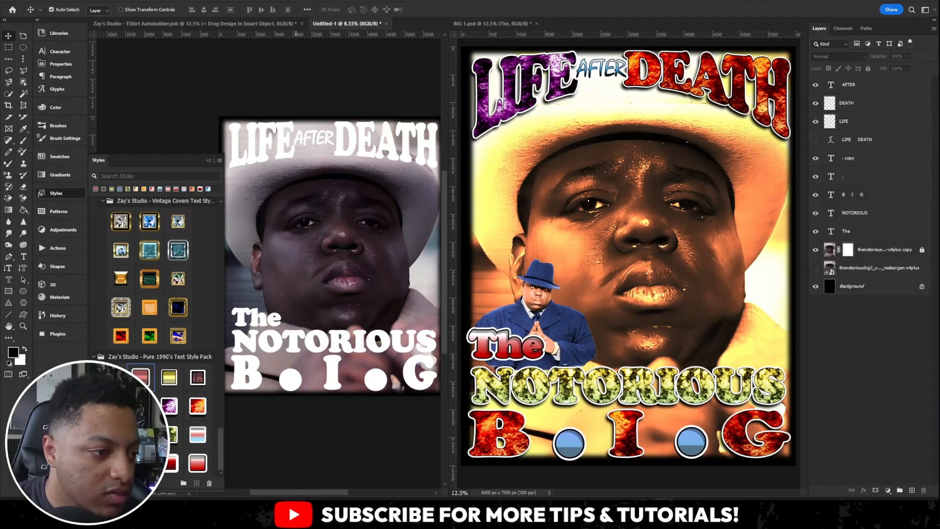
{"action": "left_click", "coordinate": [319, 145]}
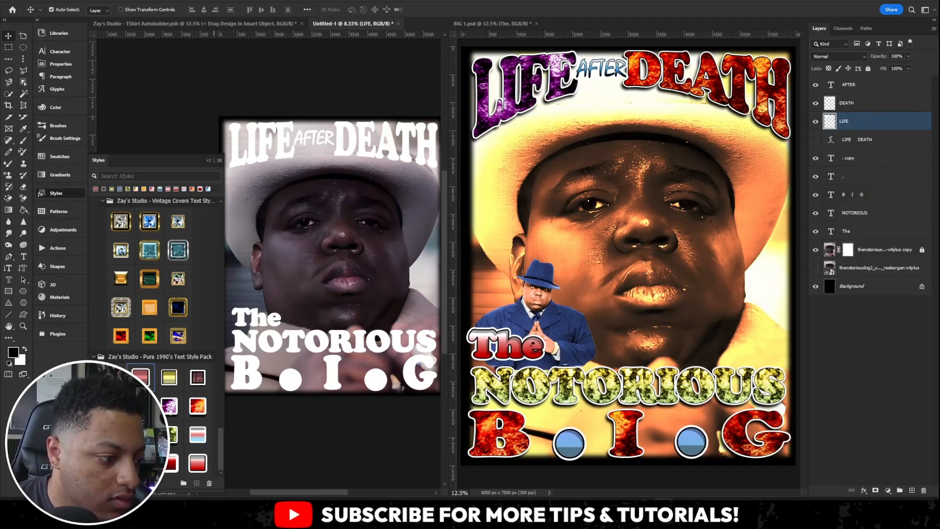
{"action": "left_click", "coordinate": [169, 406]}
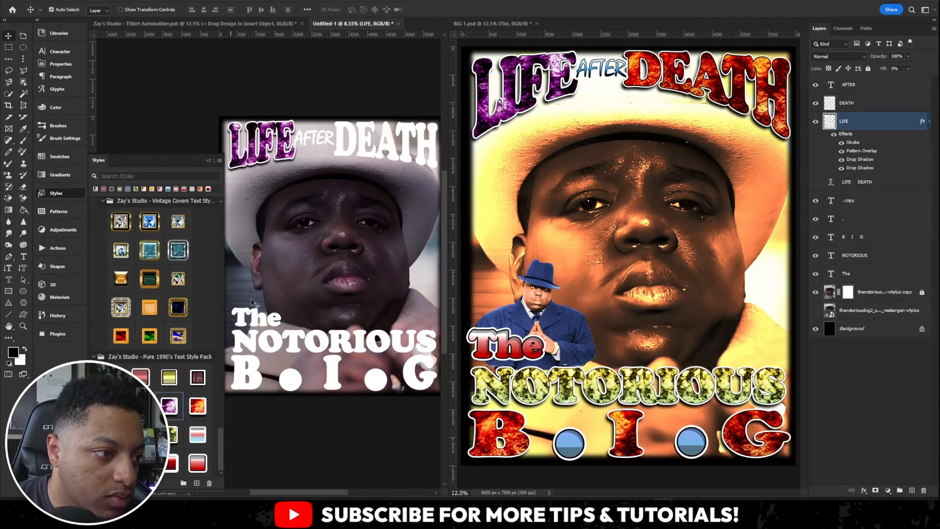
Step: Apply the blue gradient text style to AFTER and the orange-red fire style to DEATH
{"action": "left_click", "coordinate": [315, 146]}
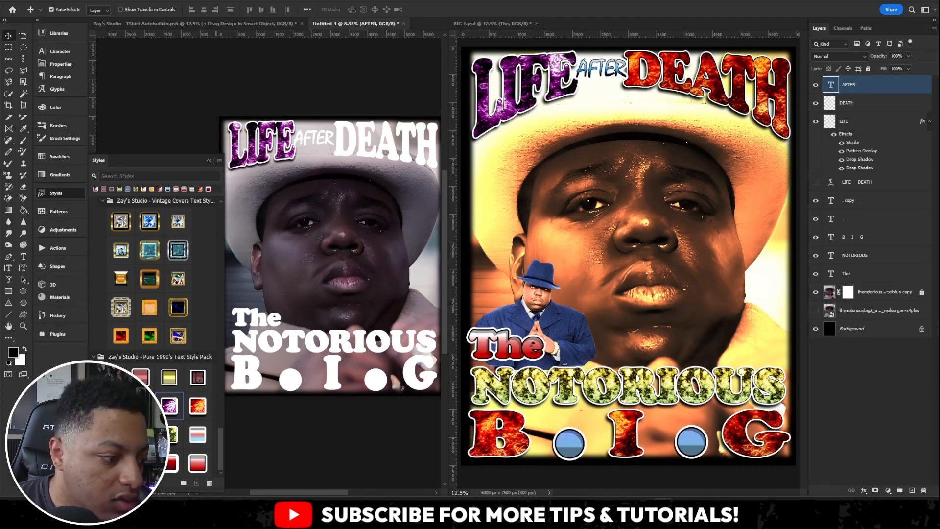
{"action": "left_click", "coordinate": [141, 434]}
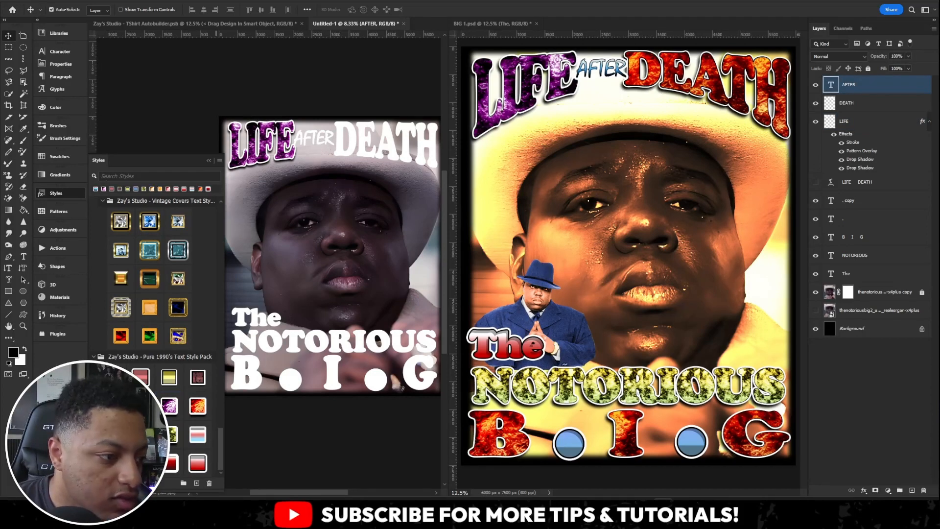
{"action": "left_click", "coordinate": [355, 157]}
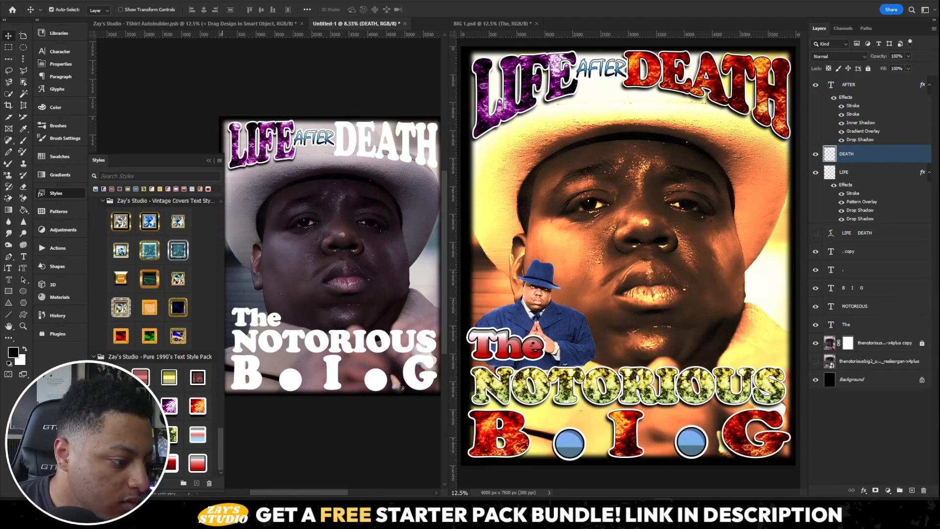
{"action": "left_click", "coordinate": [113, 406]}
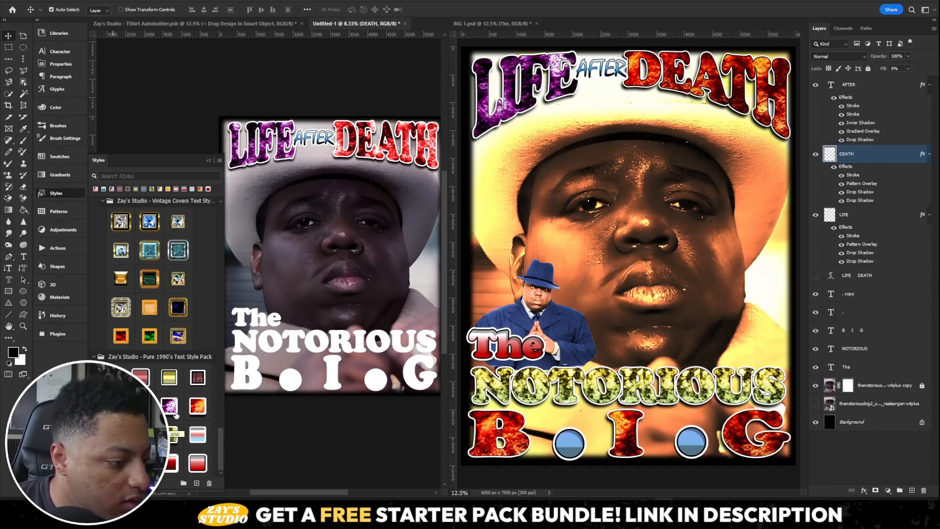
{"action": "left_click", "coordinate": [198, 406]}
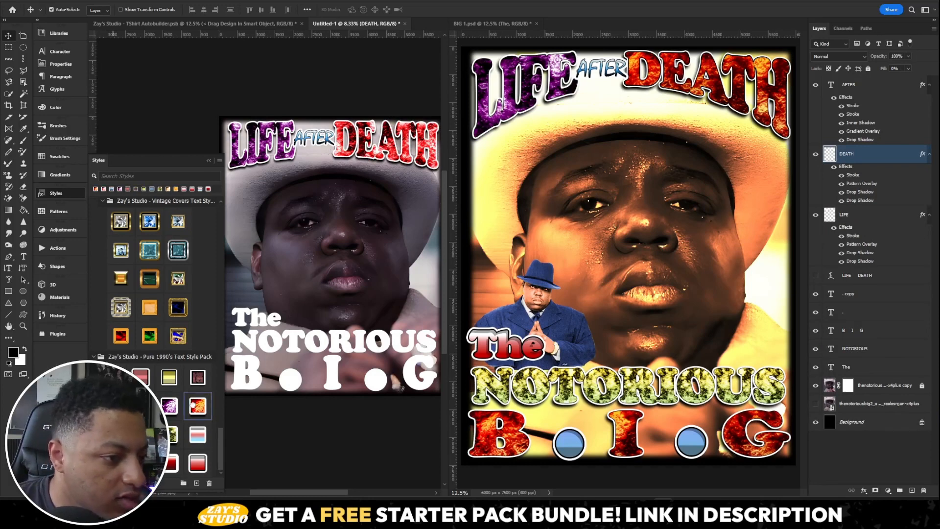
Step: Apply the glossy red-to-white gradient style to "The" and the green textured style to "NOTORIOUS"
{"action": "left_click", "coordinate": [274, 326]}
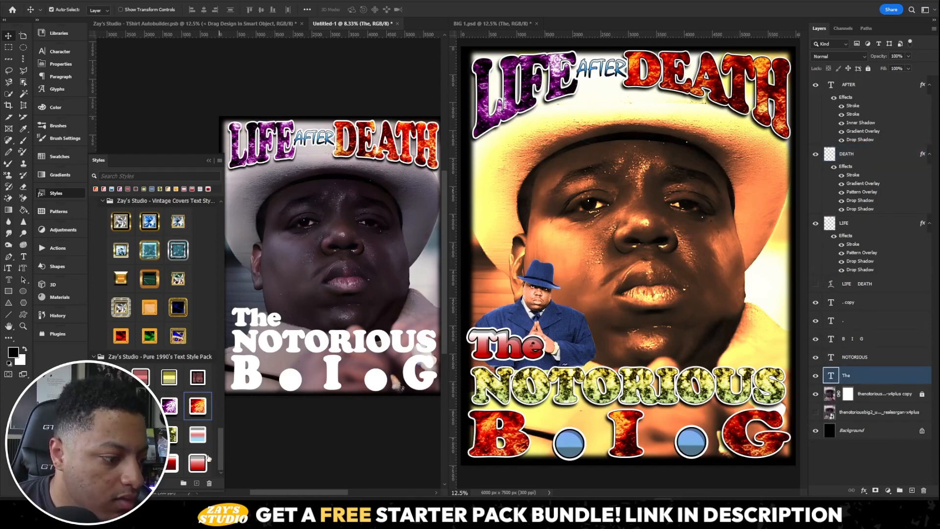
{"action": "left_click", "coordinate": [198, 463]}
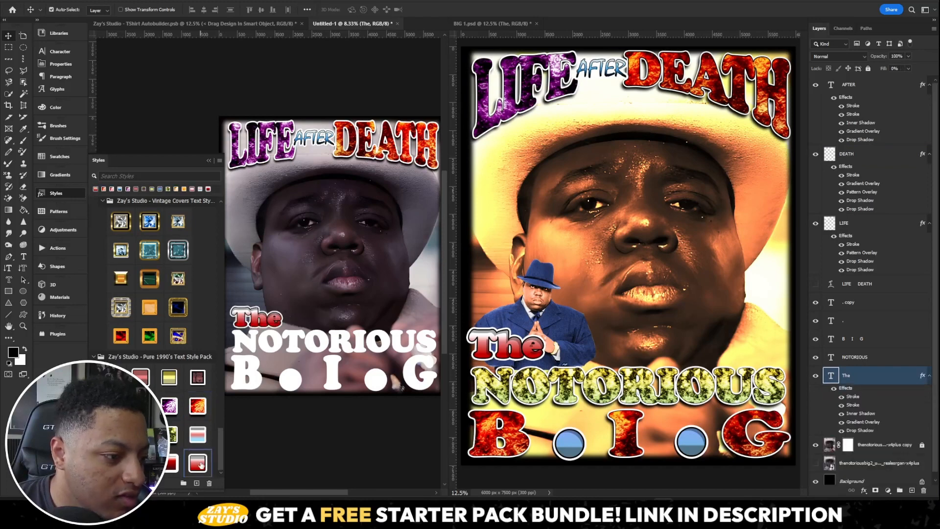
{"action": "left_click", "coordinate": [279, 340]}
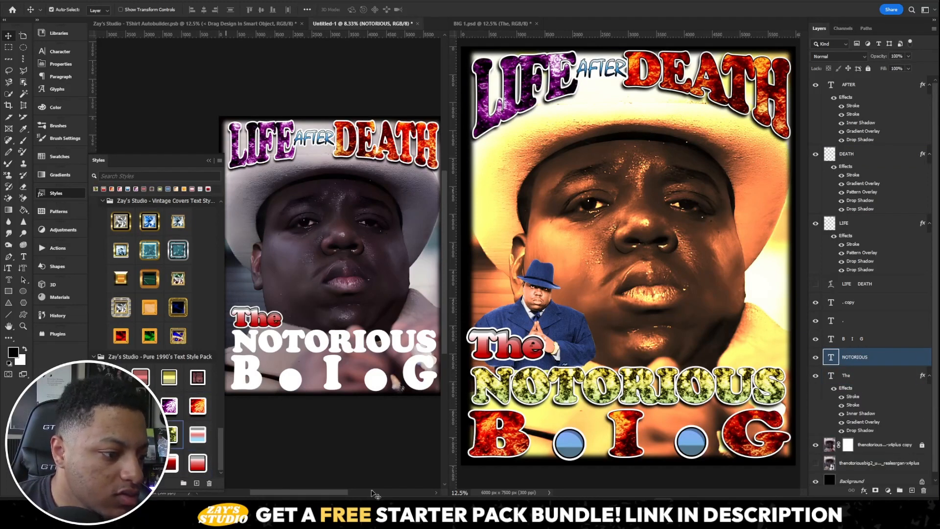
{"action": "left_click", "coordinate": [169, 434]}
Step: Give both dots the blue gradient style and apply the orange-red fire style to the "B I G" letters
{"action": "left_click", "coordinate": [383, 387]}
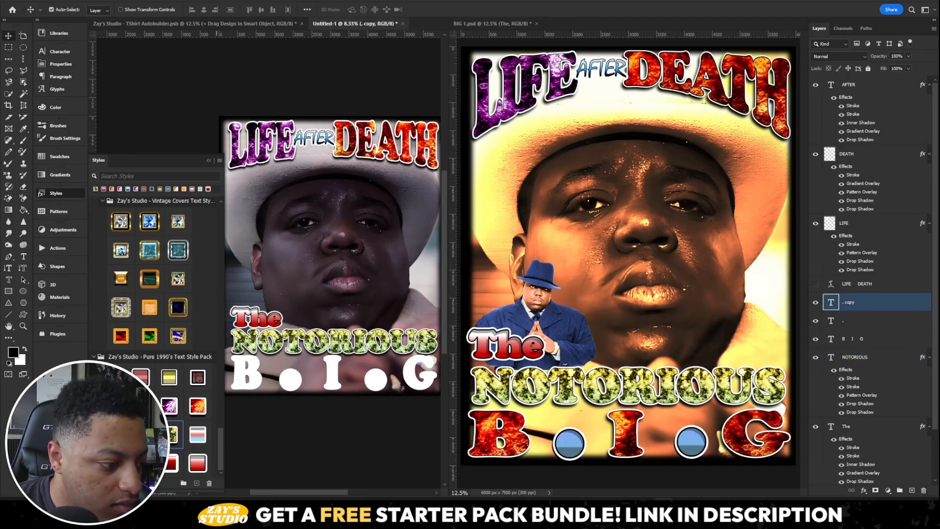
{"action": "left_click", "coordinate": [168, 188]}
{"action": "left_click", "coordinate": [293, 380]}
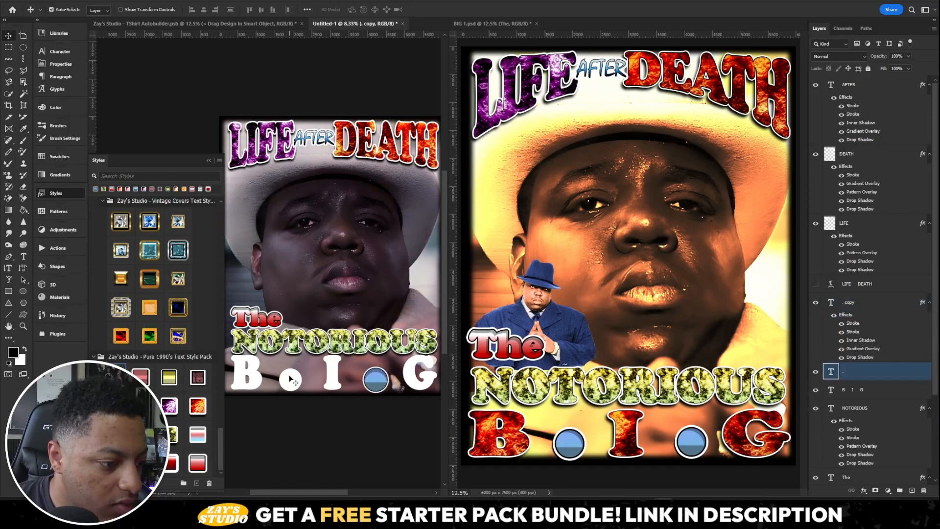
{"action": "left_click", "coordinate": [259, 384]}
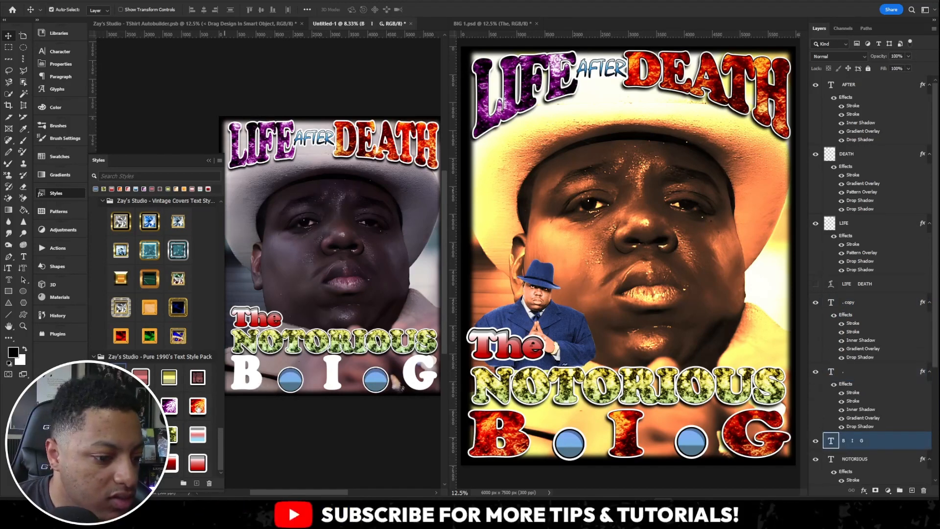
{"action": "left_click", "coordinate": [198, 406]}
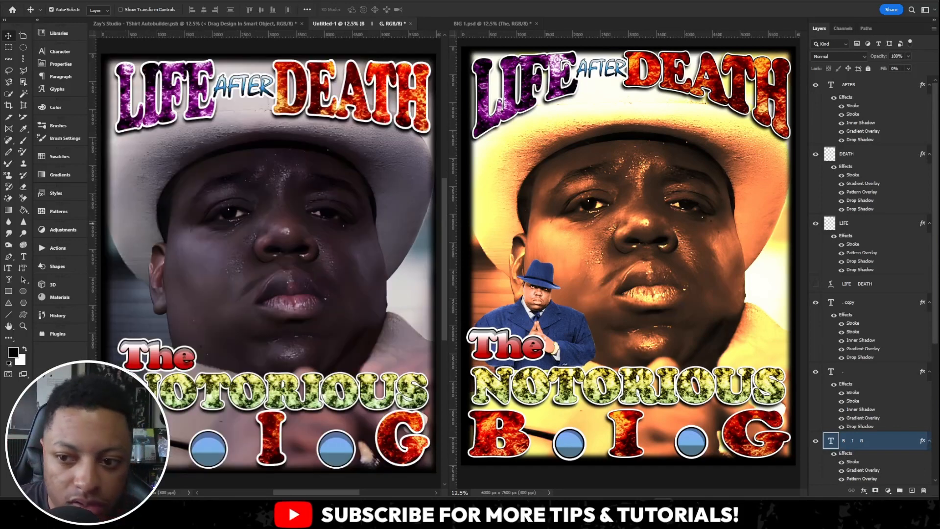
Step: Bring the masked cutout of the suited man from BIG 1.psd into Untitled-1, placing it behind "The"
{"action": "left_click", "coordinate": [523, 331]}
{"action": "scroll", "coordinate": [933, 379], "scroll_direction": "down", "scroll_amount": 2}
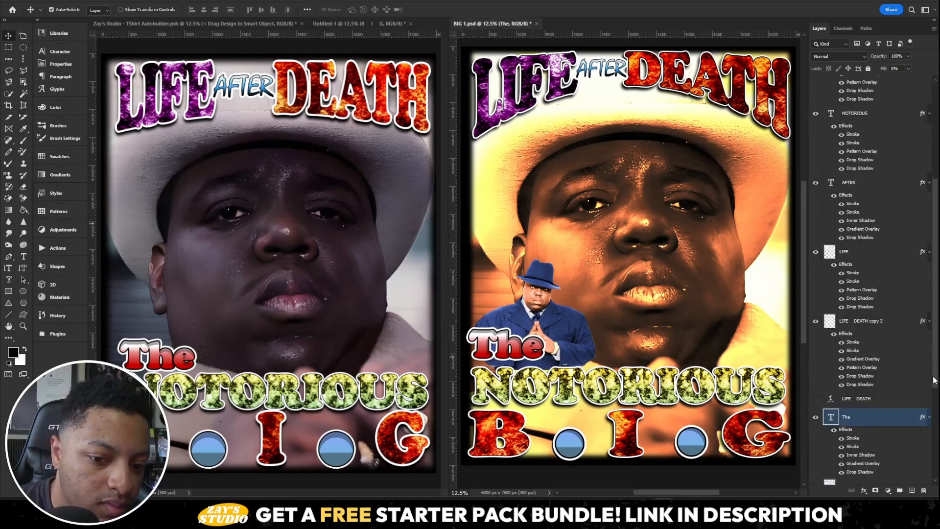
{"action": "scroll", "coordinate": [933, 380], "scroll_direction": "down", "scroll_amount": 5}
{"action": "left_click", "coordinate": [845, 331]}
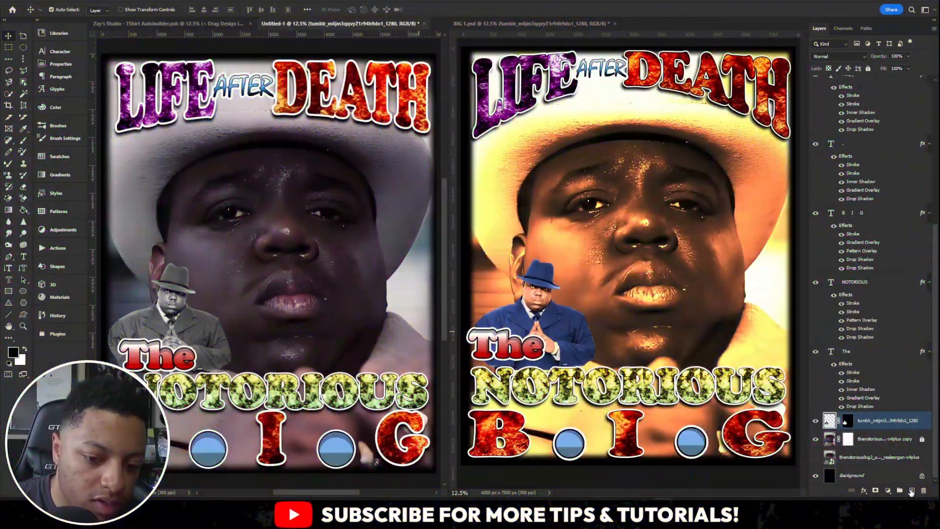
Step: Add a new blank layer directly above the suited-man cutout and bring the cutout into close view for painting
{"action": "left_click", "coordinate": [912, 491]}
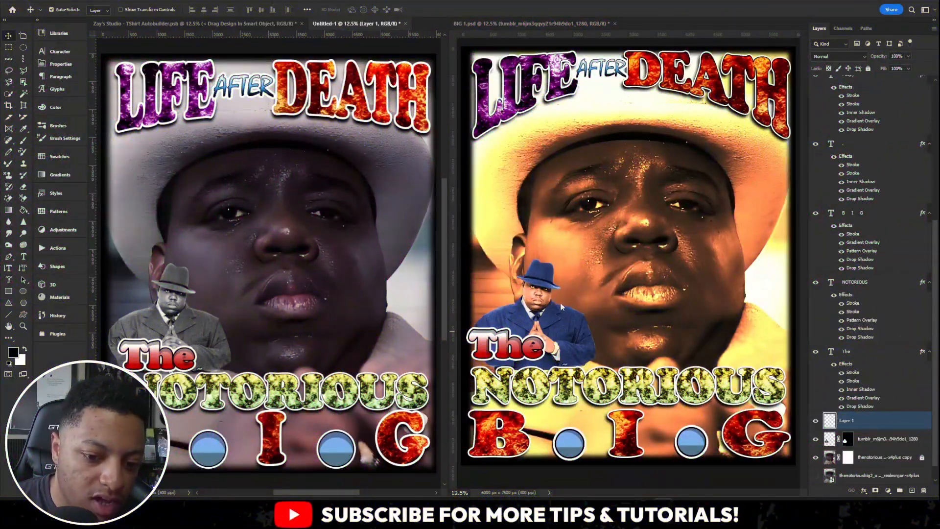
{"action": "key", "text": "ctrl+plus"}
{"action": "key", "text": "ctrl+plus"}
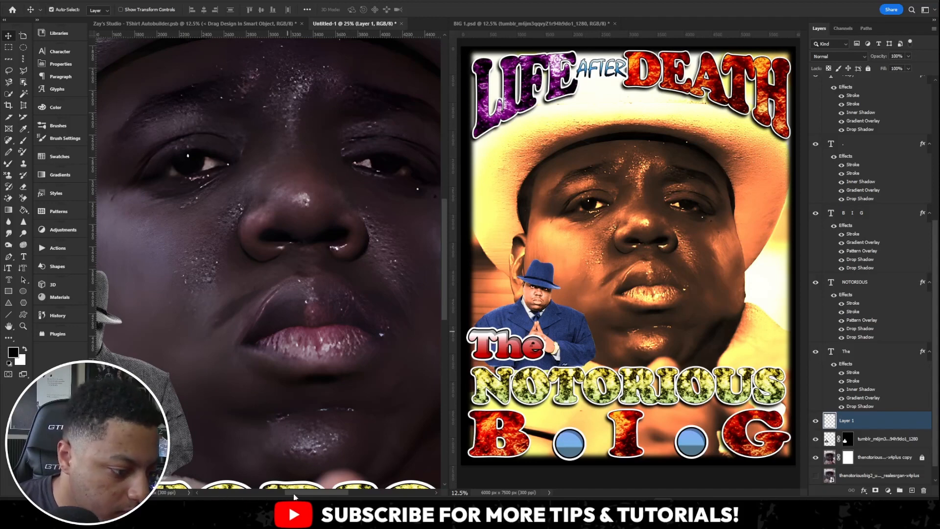
{"action": "left_click_drag", "start_coordinate": [294, 497], "coordinate": [260, 497]}
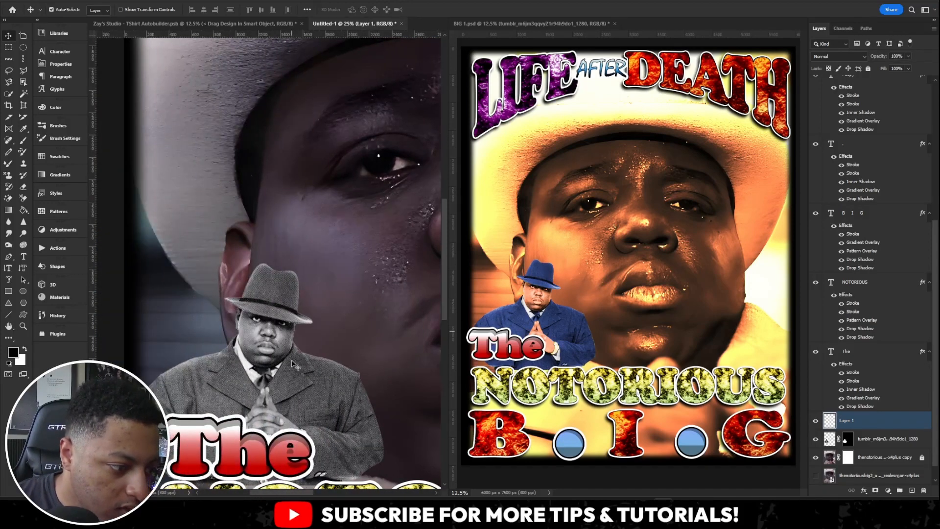
{"action": "key", "text": "ctrl+plus"}
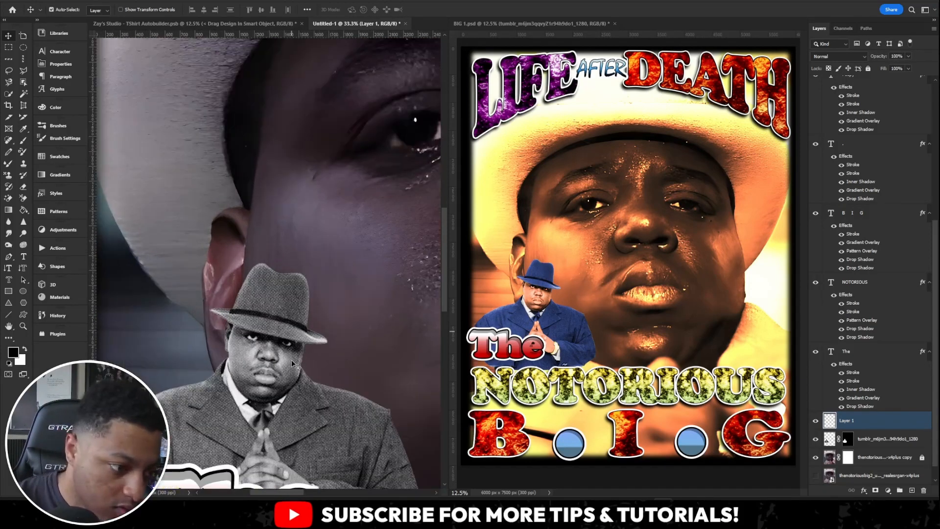
{"action": "scroll", "coordinate": [292, 361], "scroll_direction": "down", "scroll_amount": 3}
{"action": "left_click_drag", "start_coordinate": [278, 493], "coordinate": [278, 491]}
Step: Choose the Hard Round brush and set the foreground colour to a muted dark blue with a hue of about 232
{"action": "key", "text": "b"}
{"action": "left_click", "coordinate": [58, 129]}
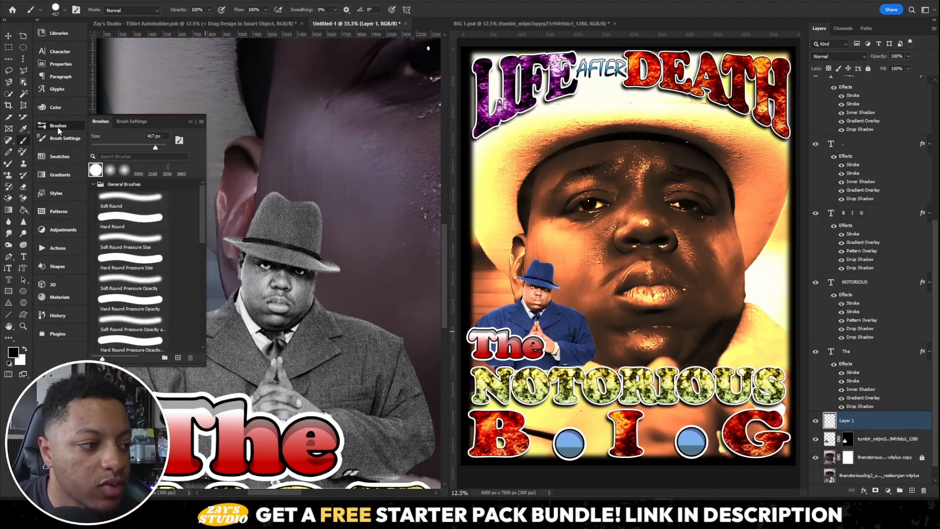
{"action": "left_click", "coordinate": [132, 220]}
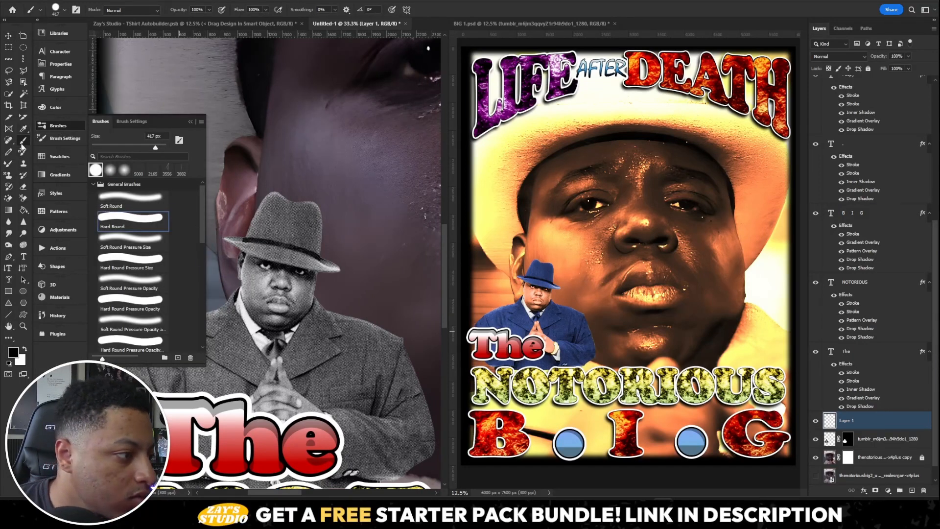
{"action": "left_click", "coordinate": [16, 354]}
{"action": "left_click", "coordinate": [549, 165]}
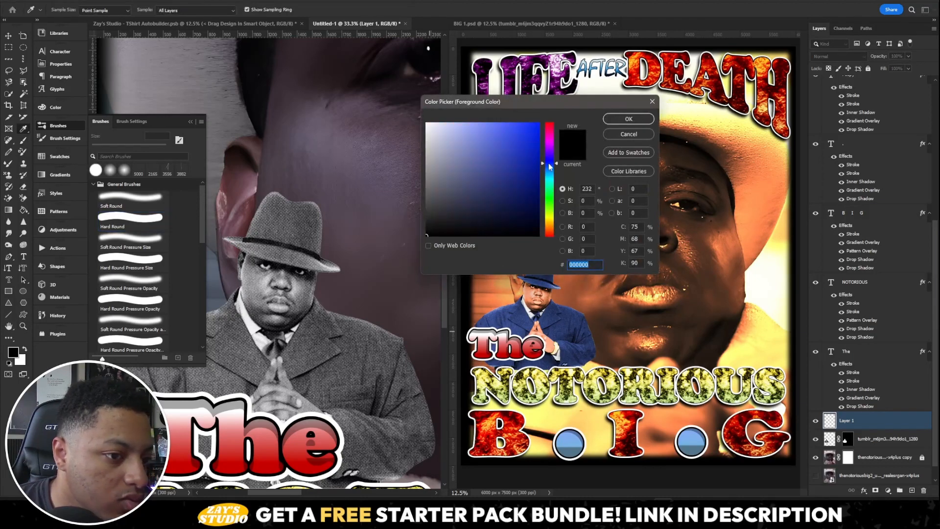
{"action": "left_click_drag", "start_coordinate": [519, 156], "coordinate": [493, 178]}
{"action": "left_click", "coordinate": [628, 119]}
{"action": "key", "text": "b"}
Step: Set Layer 1's blend mode to Overlay and paint the suited man's jacket and hat blue
{"action": "left_click", "coordinate": [838, 56]}
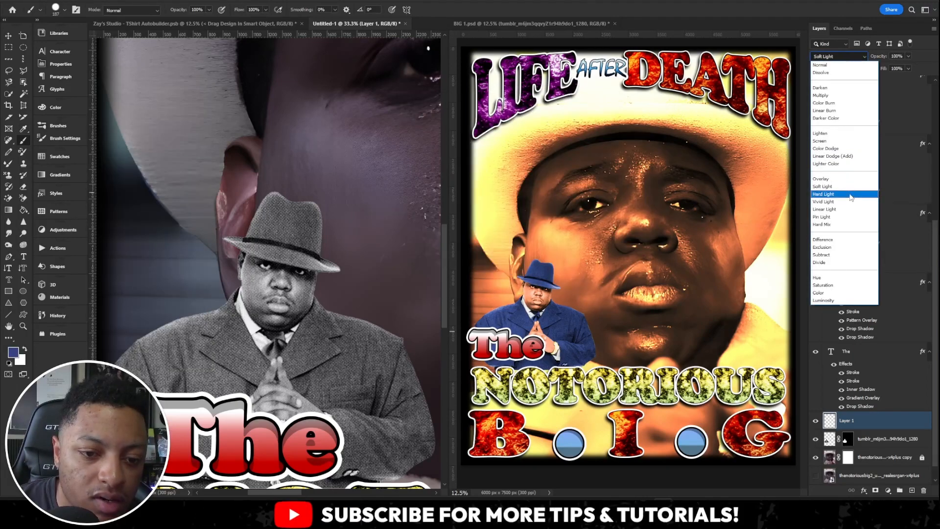
{"action": "left_click", "coordinate": [845, 182]}
{"action": "mouse_move", "coordinate": [209, 346]}
{"action": "left_mouse_down"}
{"action": "mouse_move", "coordinate": [204, 364]}
{"action": "mouse_move", "coordinate": [215, 346]}
{"action": "mouse_move", "coordinate": [217, 359]}
{"action": "mouse_move", "coordinate": [233, 343]}
{"action": "mouse_move", "coordinate": [230, 328]}
{"action": "mouse_move", "coordinate": [179, 335]}
{"action": "mouse_move", "coordinate": [130, 369]}
{"action": "mouse_move", "coordinate": [155, 341]}
{"action": "mouse_move", "coordinate": [135, 360]}
{"action": "mouse_move", "coordinate": [205, 326]}
{"action": "mouse_move", "coordinate": [183, 329]}
{"action": "left_mouse_up"}
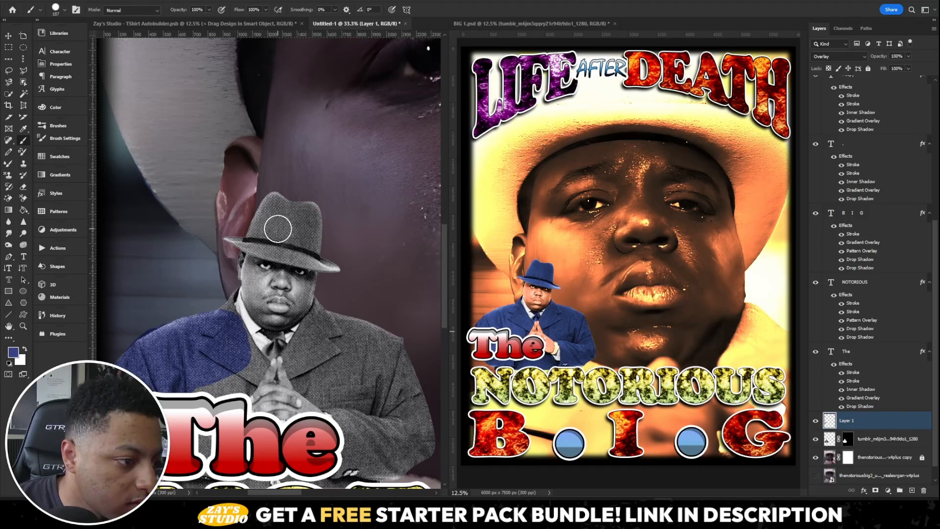
{"action": "mouse_move", "coordinate": [269, 206]}
{"action": "left_mouse_down"}
{"action": "mouse_move", "coordinate": [313, 214]}
{"action": "mouse_move", "coordinate": [275, 199]}
{"action": "mouse_move", "coordinate": [254, 235]}
{"action": "mouse_move", "coordinate": [309, 229]}
{"action": "mouse_move", "coordinate": [315, 252]}
{"action": "mouse_move", "coordinate": [335, 256]}
{"action": "mouse_move", "coordinate": [237, 238]}
{"action": "left_mouse_up"}
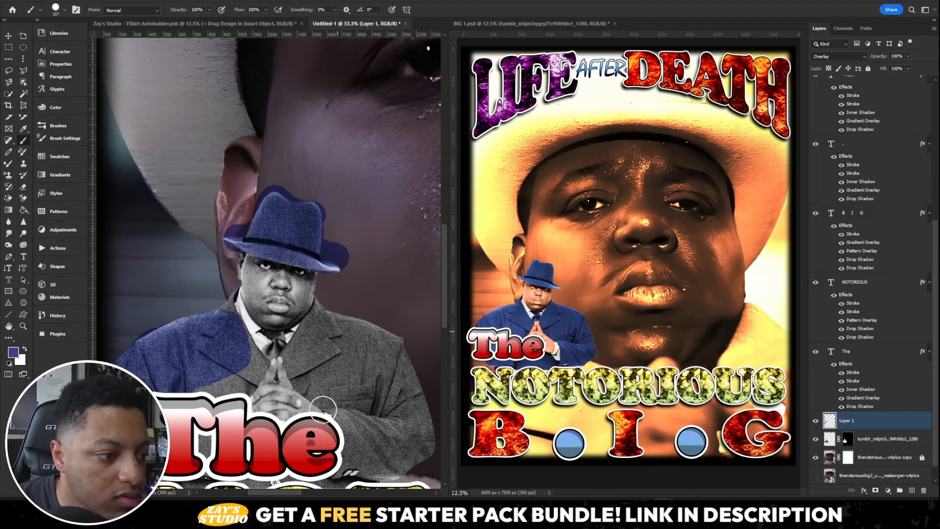
{"action": "mouse_move", "coordinate": [239, 364]}
{"action": "left_mouse_down"}
{"action": "mouse_move", "coordinate": [250, 360]}
{"action": "mouse_move", "coordinate": [223, 397]}
{"action": "mouse_move", "coordinate": [213, 379]}
{"action": "left_mouse_up"}
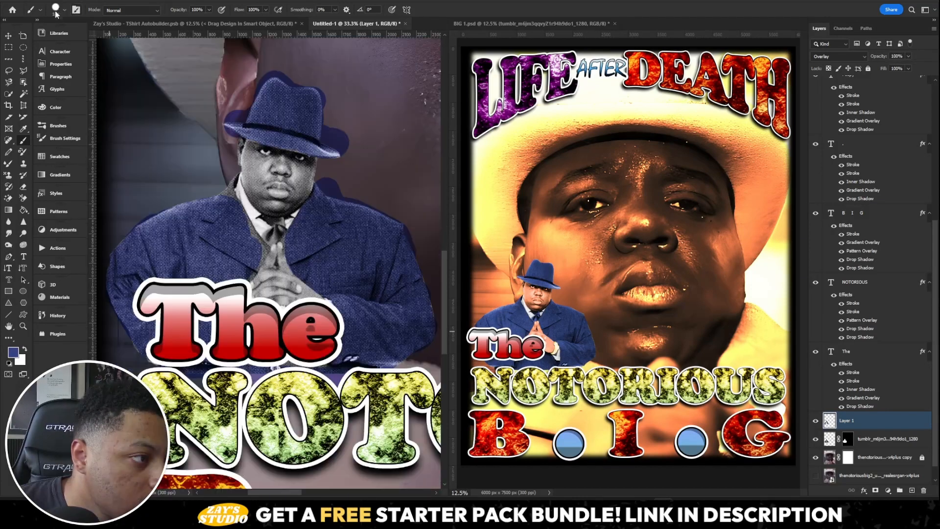
Step: Reduce the brush size to about 69 px and paint the tie and the jacket areas around the collar blue
{"action": "left_click", "coordinate": [65, 10]}
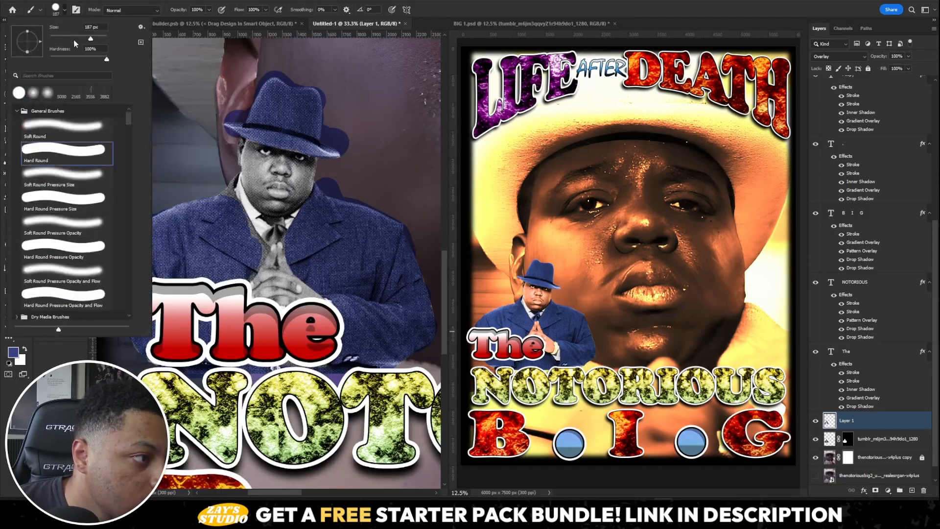
{"action": "left_click_drag", "start_coordinate": [78, 38], "coordinate": [69, 38]}
{"action": "mouse_move", "coordinate": [272, 223]}
{"action": "left_mouse_down"}
{"action": "mouse_move", "coordinate": [279, 233]}
{"action": "mouse_move", "coordinate": [268, 239]}
{"action": "mouse_move", "coordinate": [283, 235]}
{"action": "mouse_move", "coordinate": [290, 245]}
{"action": "left_mouse_up"}
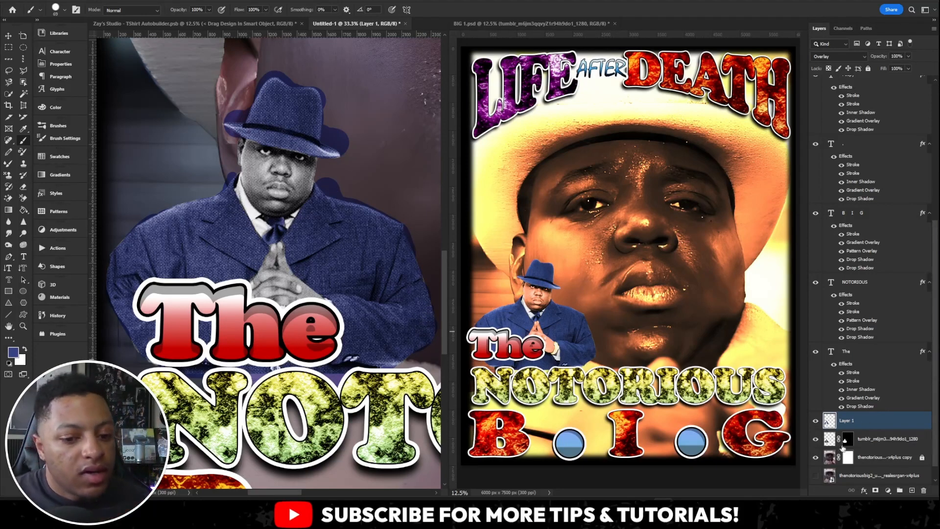
Step: Load the suited-man cutout's mask as a selection, remove the blue paint outside it from Layer 1, and deselect
{"action": "left_click", "coordinate": [852, 441], "text": "ctrl"}
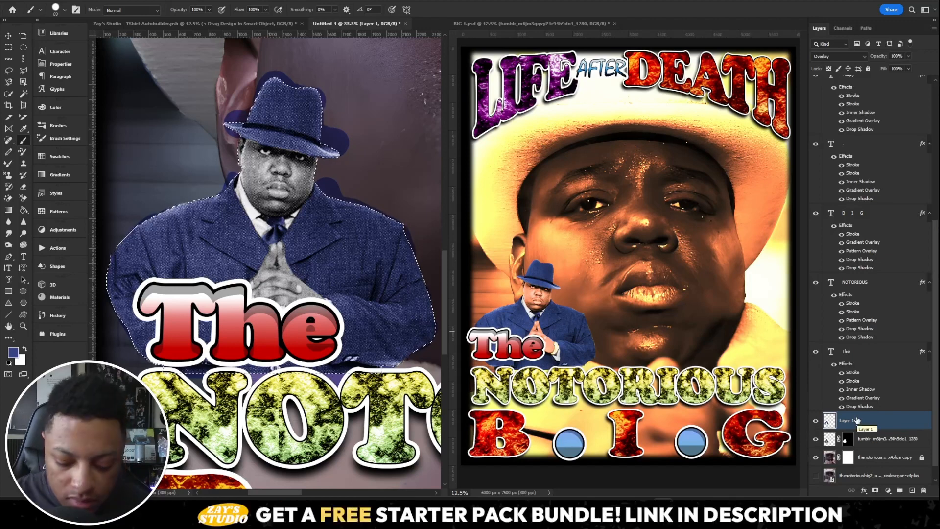
{"action": "key", "text": "ctrl+z"}
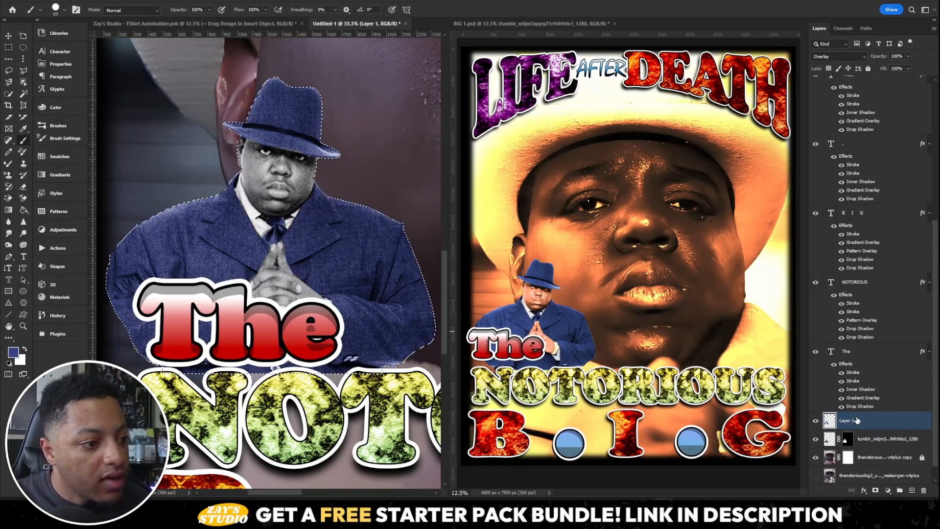
{"action": "key", "text": "ctrl+d"}
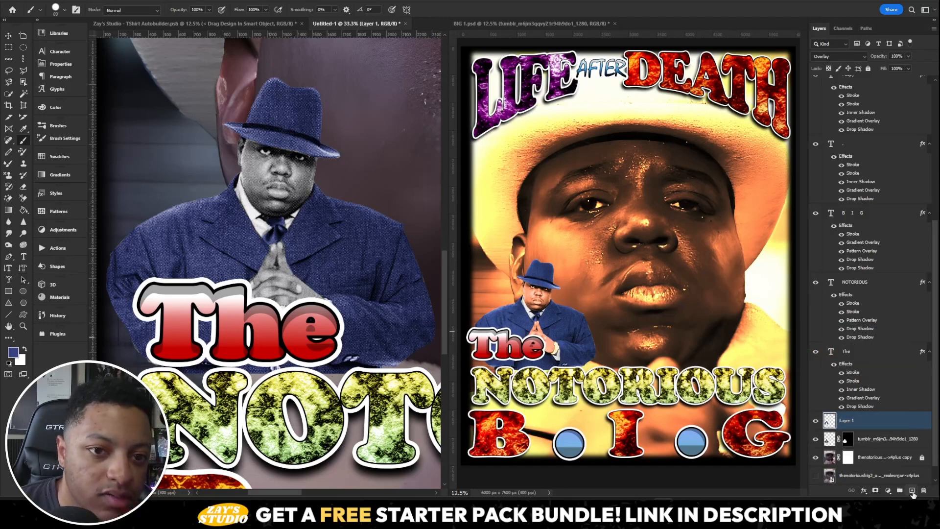
Step: Add a new layer above Layer 1 and set its blend mode to Overlay
{"action": "left_click", "coordinate": [912, 490]}
{"action": "left_click", "coordinate": [842, 57]}
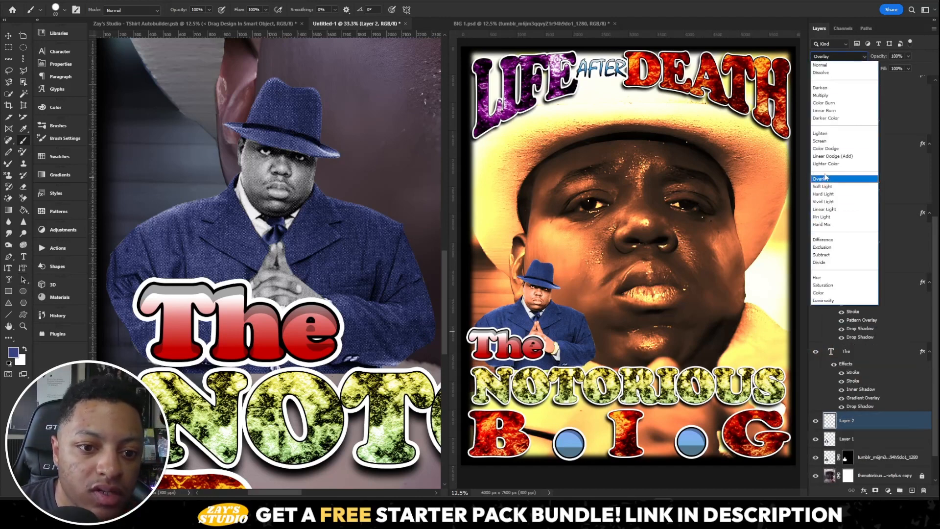
{"action": "left_click", "coordinate": [831, 180]}
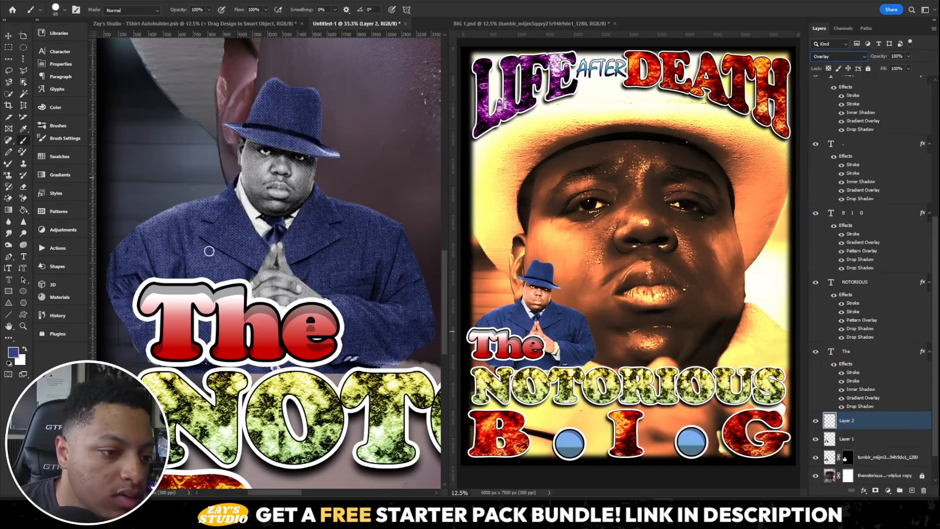
Step: Set the foreground colour to the orange-brown skin tone b0742d and return to the Brush tool
{"action": "left_click", "coordinate": [13, 352]}
{"action": "left_click", "coordinate": [555, 224]}
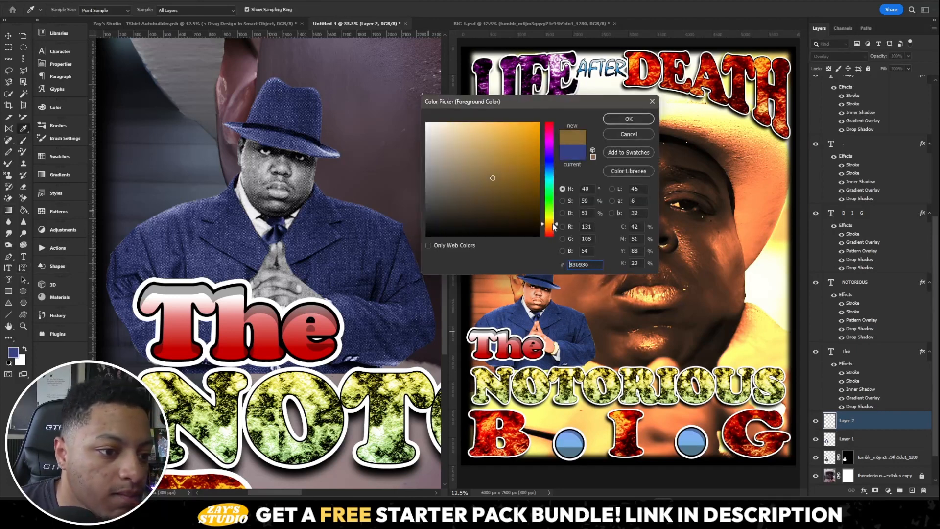
{"action": "mouse_move", "coordinate": [519, 196]}
{"action": "left_mouse_down"}
{"action": "mouse_move", "coordinate": [492, 172]}
{"action": "mouse_move", "coordinate": [517, 161]}
{"action": "left_mouse_up"}
{"action": "left_click", "coordinate": [557, 224]}
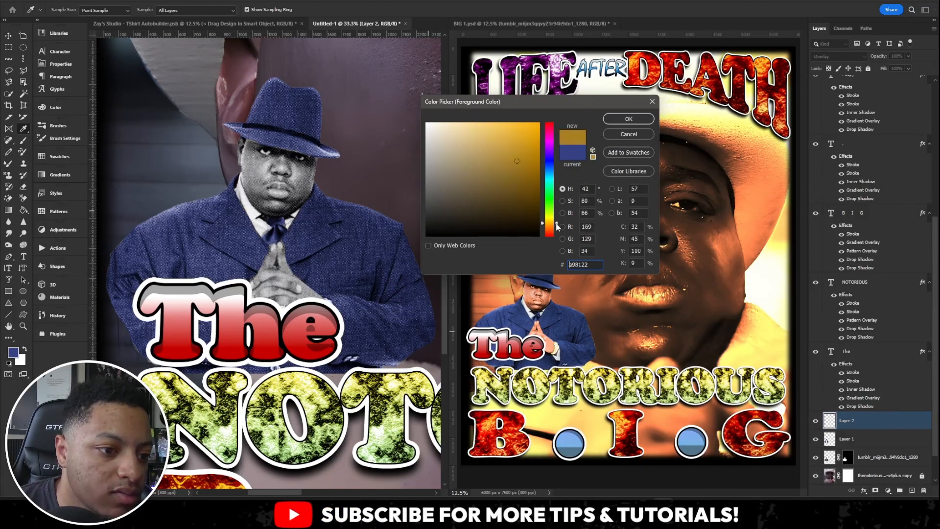
{"action": "left_click_drag", "start_coordinate": [557, 226], "coordinate": [556, 230]}
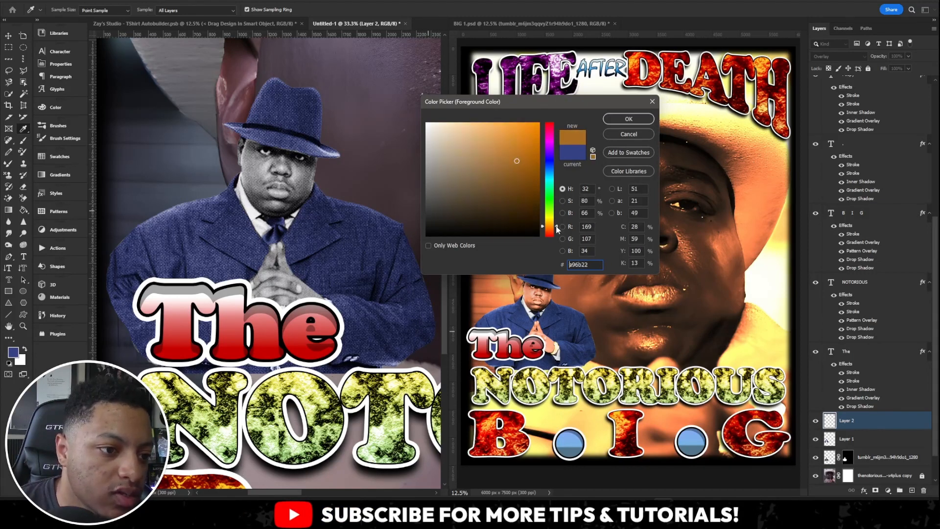
{"action": "left_click_drag", "start_coordinate": [516, 188], "coordinate": [510, 158]}
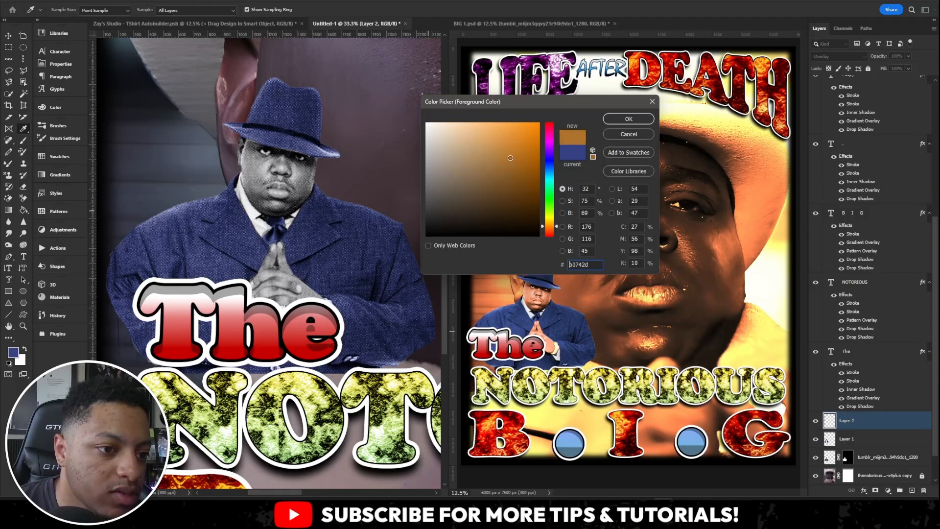
{"action": "left_click", "coordinate": [639, 118]}
{"action": "key", "text": "b"}
Step: With a brush of about 39 px, paint the skin tone around the face's edges, under the hat brim and over the ear
{"action": "key", "text": "ctrl+plus"}
{"action": "key", "text": "ctrl+plus"}
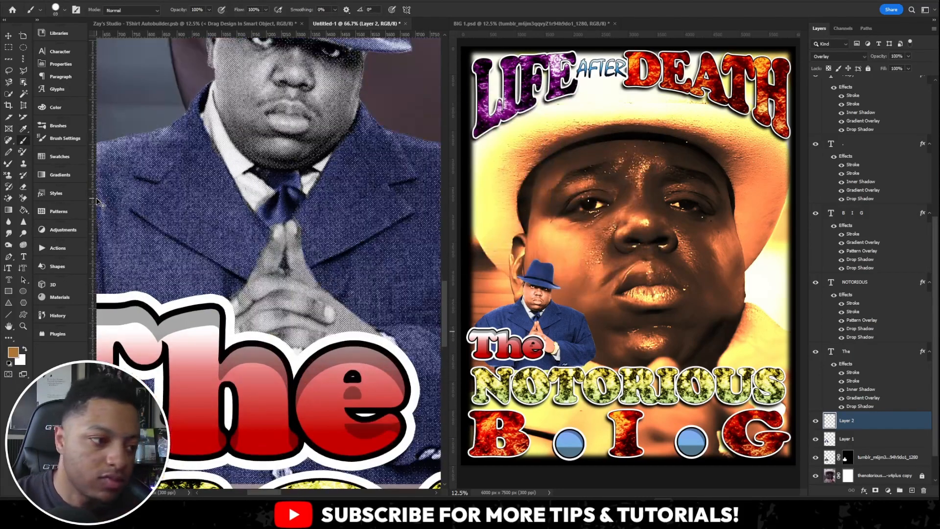
{"action": "scroll", "coordinate": [226, 194], "scroll_direction": "up", "scroll_amount": 5}
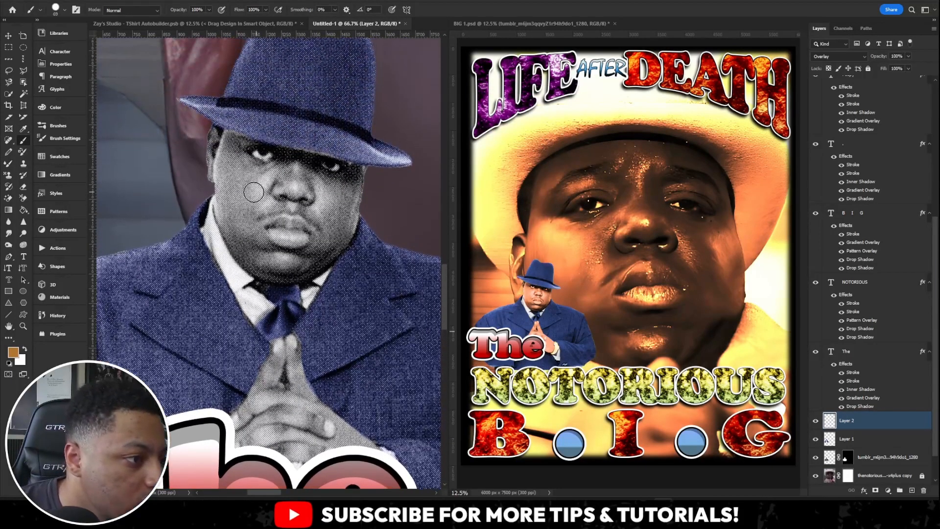
{"action": "left_click", "coordinate": [65, 10]}
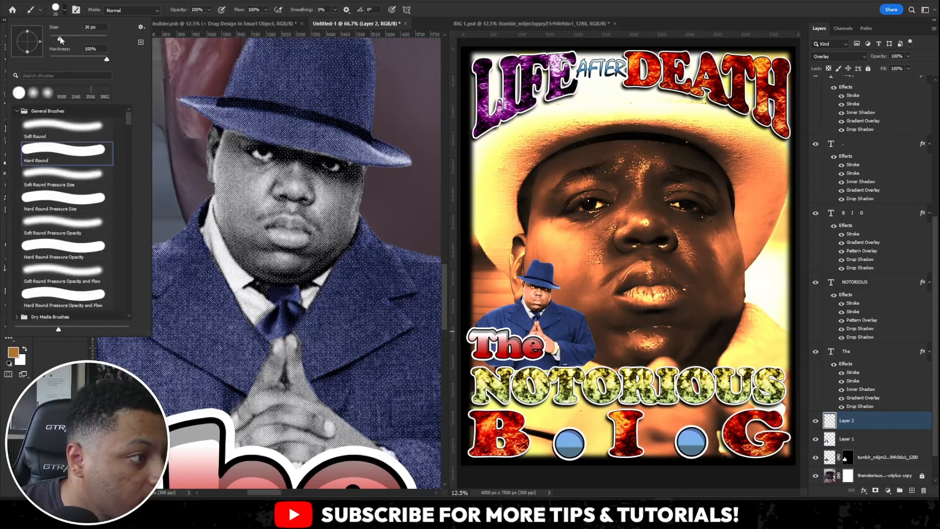
{"action": "left_click_drag", "start_coordinate": [60, 38], "coordinate": [61, 37]}
{"action": "left_click_drag", "start_coordinate": [215, 137], "coordinate": [255, 146]}
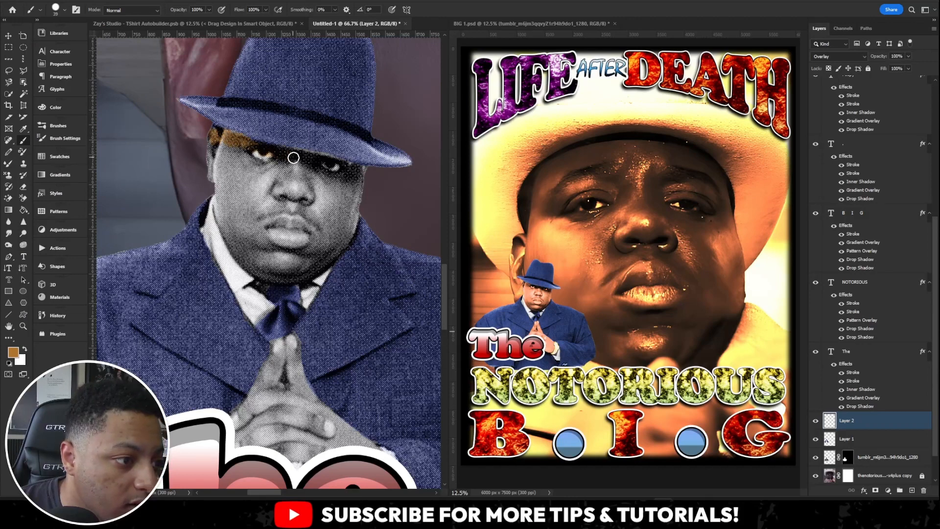
{"action": "mouse_move", "coordinate": [314, 163]}
{"action": "left_mouse_down"}
{"action": "mouse_move", "coordinate": [360, 170]}
{"action": "mouse_move", "coordinate": [346, 169]}
{"action": "mouse_move", "coordinate": [358, 188]}
{"action": "mouse_move", "coordinate": [346, 232]}
{"action": "mouse_move", "coordinate": [308, 269]}
{"action": "mouse_move", "coordinate": [288, 276]}
{"action": "mouse_move", "coordinate": [249, 266]}
{"action": "mouse_move", "coordinate": [219, 212]}
{"action": "left_mouse_up"}
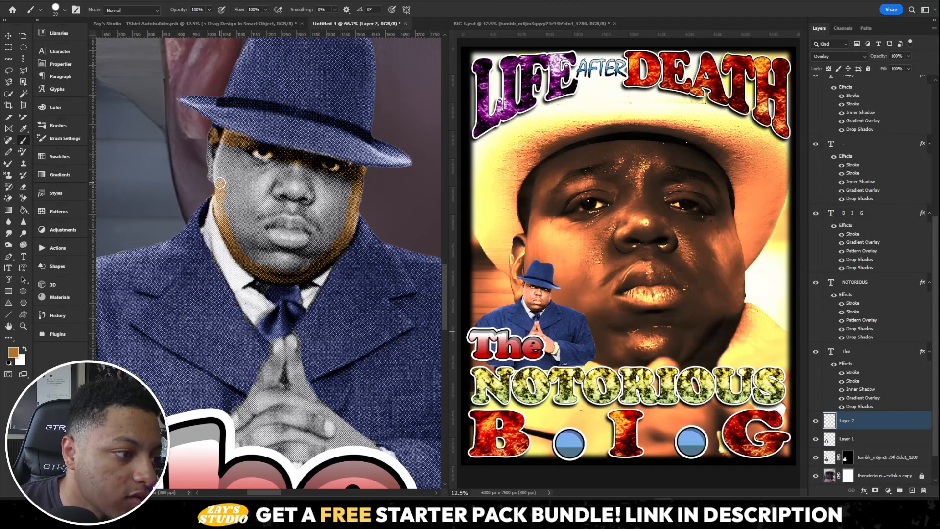
{"action": "left_click_drag", "start_coordinate": [213, 175], "coordinate": [213, 149]}
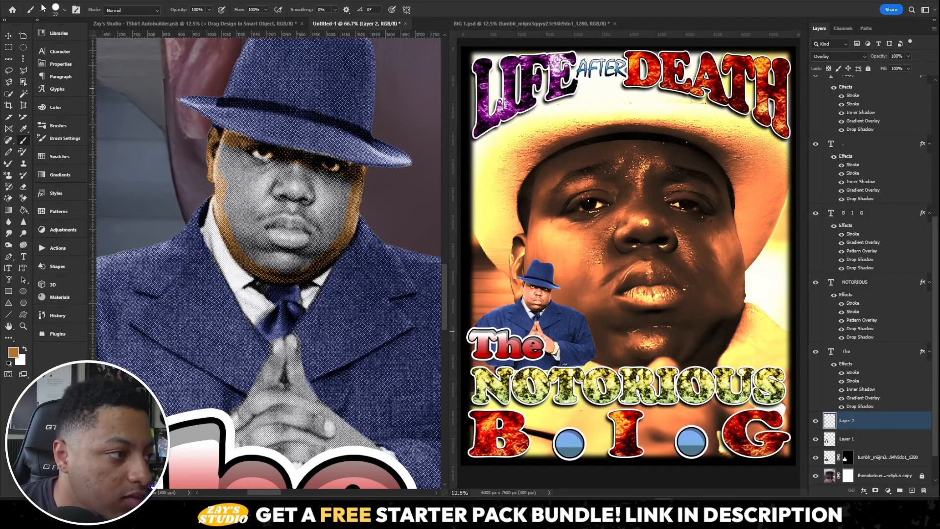
Step: Enlarge the brush to 99 px and fill the rest of the suited man's face with the skin tone
{"action": "left_click", "coordinate": [61, 11]}
{"action": "left_click_drag", "start_coordinate": [78, 38], "coordinate": [80, 38]}
{"action": "mouse_move", "coordinate": [232, 163]}
{"action": "left_mouse_down"}
{"action": "mouse_move", "coordinate": [224, 156]}
{"action": "mouse_move", "coordinate": [333, 180]}
{"action": "mouse_move", "coordinate": [338, 201]}
{"action": "mouse_move", "coordinate": [320, 236]}
{"action": "mouse_move", "coordinate": [294, 252]}
{"action": "mouse_move", "coordinate": [260, 235]}
{"action": "mouse_move", "coordinate": [224, 178]}
{"action": "mouse_move", "coordinate": [261, 198]}
{"action": "mouse_move", "coordinate": [313, 205]}
{"action": "mouse_move", "coordinate": [257, 182]}
{"action": "mouse_move", "coordinate": [299, 230]}
{"action": "mouse_move", "coordinate": [258, 249]}
{"action": "mouse_move", "coordinate": [227, 208]}
{"action": "mouse_move", "coordinate": [324, 258]}
{"action": "left_mouse_up"}
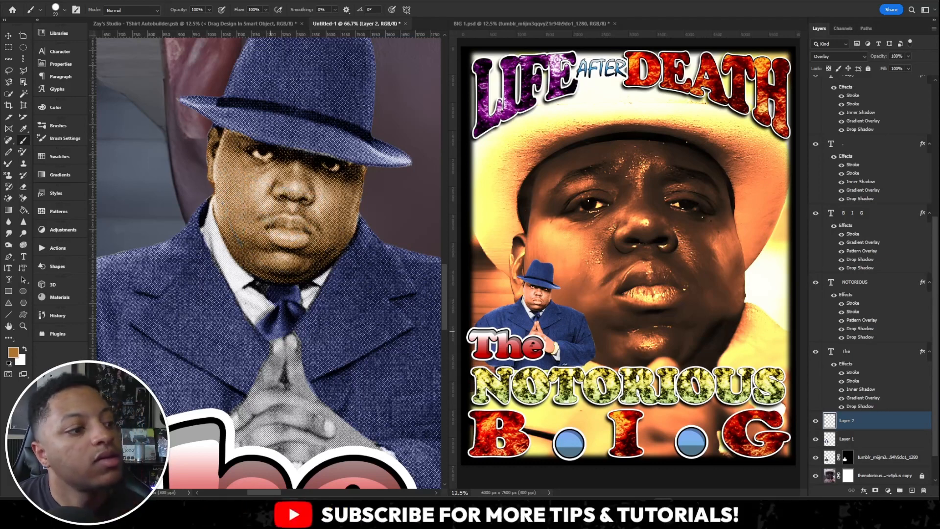
Step: Reduce the brush to about 61 px and paint the suited man's clasped hands with the skin tone
{"action": "left_click", "coordinate": [64, 10]}
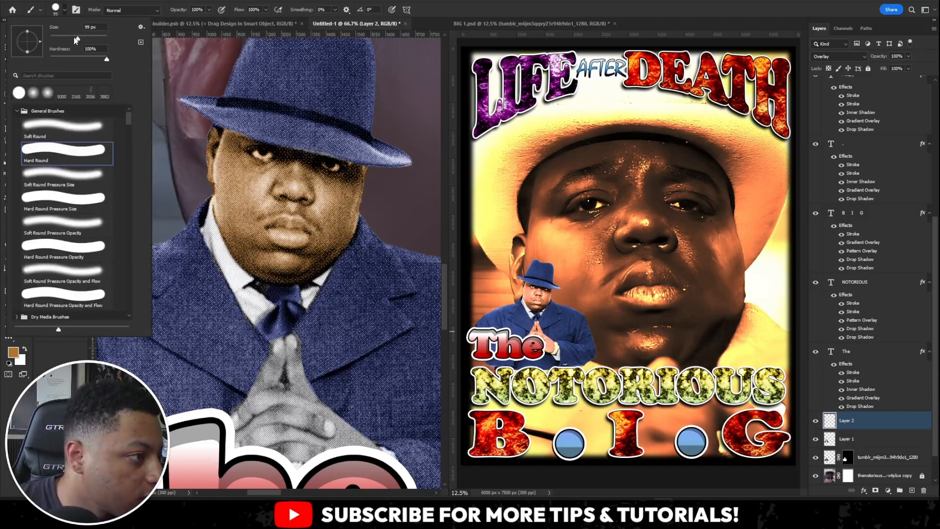
{"action": "left_click", "coordinate": [282, 350]}
{"action": "mouse_move", "coordinate": [282, 350]}
{"action": "left_mouse_down"}
{"action": "mouse_move", "coordinate": [287, 391]}
{"action": "mouse_move", "coordinate": [273, 399]}
{"action": "mouse_move", "coordinate": [269, 391]}
{"action": "mouse_move", "coordinate": [254, 415]}
{"action": "mouse_move", "coordinate": [255, 399]}
{"action": "mouse_move", "coordinate": [239, 428]}
{"action": "mouse_move", "coordinate": [278, 356]}
{"action": "mouse_move", "coordinate": [281, 381]}
{"action": "mouse_move", "coordinate": [290, 384]}
{"action": "mouse_move", "coordinate": [289, 371]}
{"action": "mouse_move", "coordinate": [295, 393]}
{"action": "left_mouse_up"}
{"action": "scroll", "coordinate": [296, 393], "scroll_direction": "down", "scroll_amount": 3}
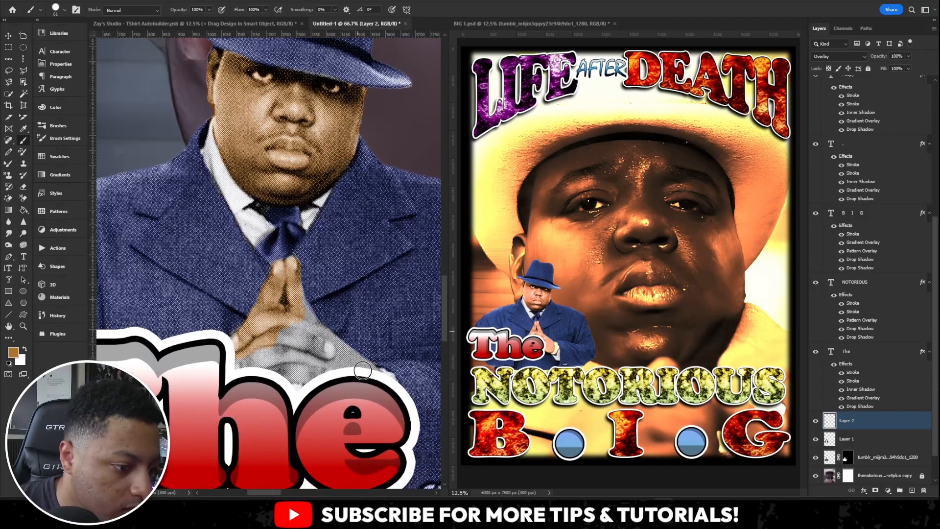
{"action": "mouse_move", "coordinate": [364, 372]}
{"action": "left_mouse_down"}
{"action": "mouse_move", "coordinate": [319, 337]}
{"action": "mouse_move", "coordinate": [292, 286]}
{"action": "mouse_move", "coordinate": [291, 352]}
{"action": "mouse_move", "coordinate": [263, 369]}
{"action": "mouse_move", "coordinate": [260, 346]}
{"action": "mouse_move", "coordinate": [241, 380]}
{"action": "mouse_move", "coordinate": [245, 354]}
{"action": "mouse_move", "coordinate": [276, 347]}
{"action": "mouse_move", "coordinate": [278, 377]}
{"action": "mouse_move", "coordinate": [283, 330]}
{"action": "mouse_move", "coordinate": [289, 385]}
{"action": "mouse_move", "coordinate": [298, 341]}
{"action": "mouse_move", "coordinate": [309, 381]}
{"action": "mouse_move", "coordinate": [316, 347]}
{"action": "mouse_move", "coordinate": [343, 365]}
{"action": "left_mouse_up"}
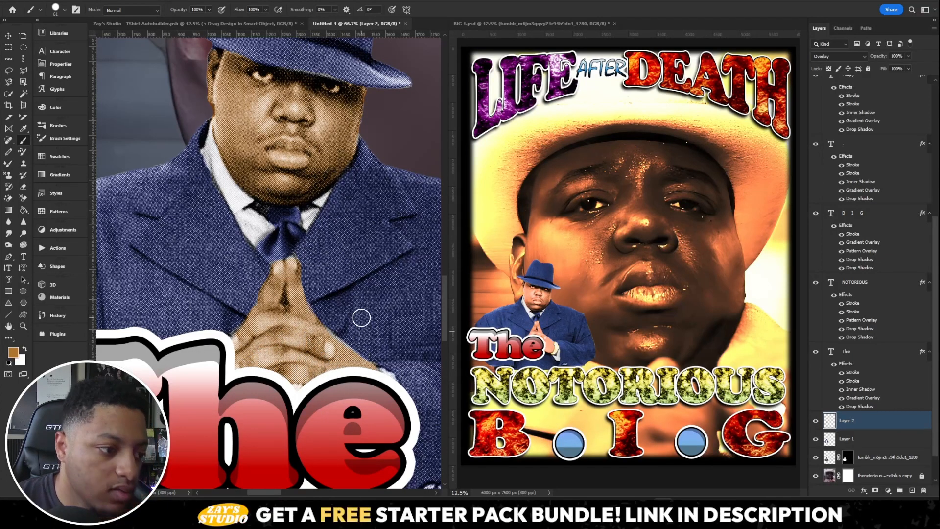
Step: Bring the whole Untitled-1 design into view and compare it and its layer stack with the BIG 1.psd reference
{"action": "key", "text": "ctrl+minus"}
{"action": "key", "text": "ctrl+minus"}
{"action": "key", "text": "ctrl+minus"}
{"action": "key", "text": "ctrl+minus"}
{"action": "key", "text": "ctrl+minus"}
{"action": "key", "text": "ctrl+minus"}
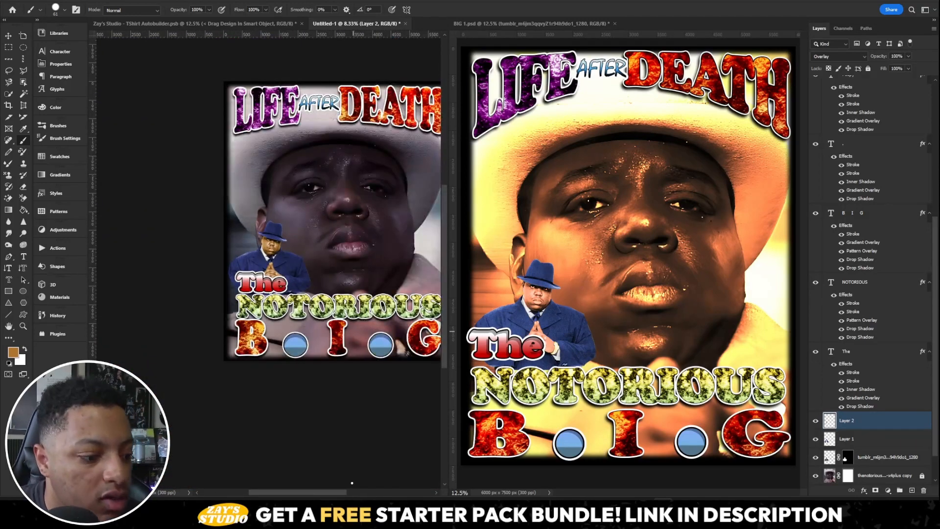
{"action": "left_click_drag", "start_coordinate": [337, 492], "coordinate": [350, 492]}
{"action": "key", "text": "ctrl+plus"}
{"action": "scroll", "coordinate": [847, 416], "scroll_direction": "down", "scroll_amount": 1}
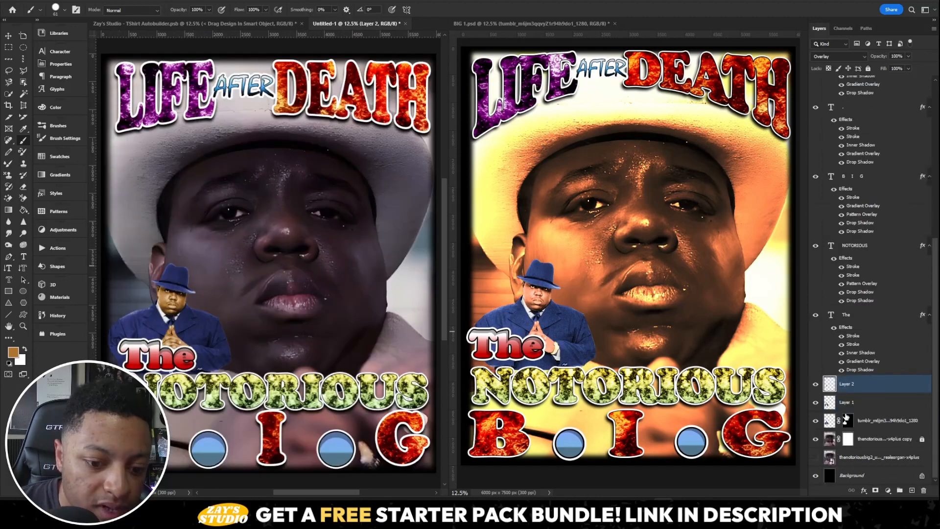
{"action": "scroll", "coordinate": [846, 416], "scroll_direction": "up", "scroll_amount": 2}
{"action": "scroll", "coordinate": [846, 416], "scroll_direction": "up", "scroll_amount": 3}
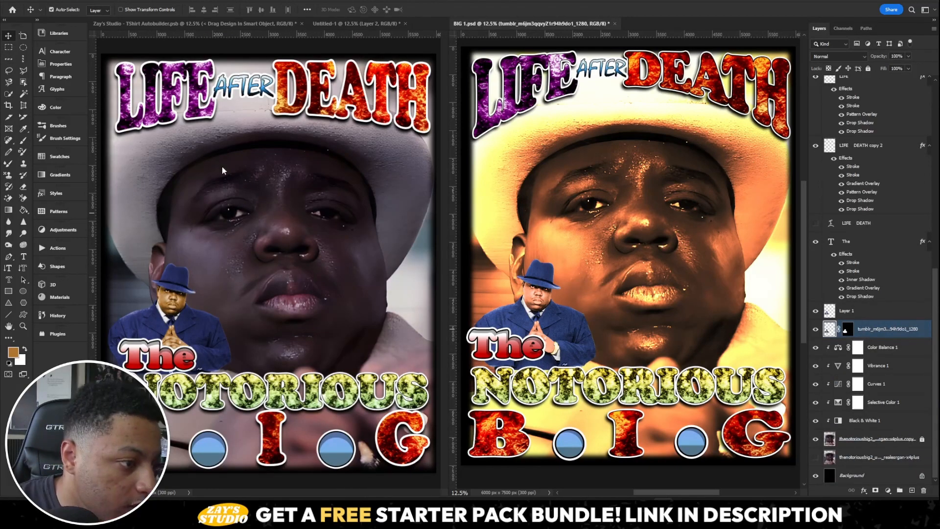
Step: Add a Black & White adjustment layer above the large portrait copy in Untitled-1 and clip it to the portrait
{"action": "left_click", "coordinate": [287, 206]}
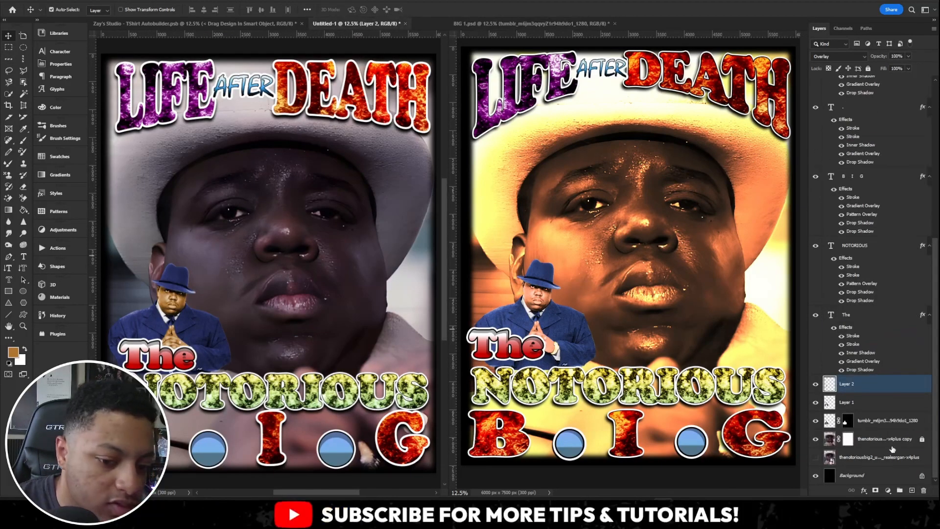
{"action": "left_click", "coordinate": [891, 442]}
{"action": "left_click", "coordinate": [887, 490]}
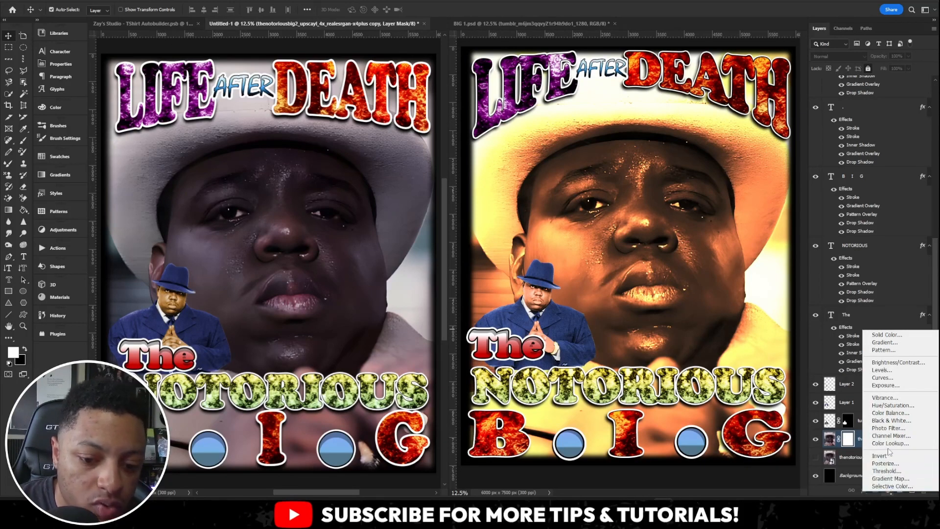
{"action": "left_click", "coordinate": [891, 420]}
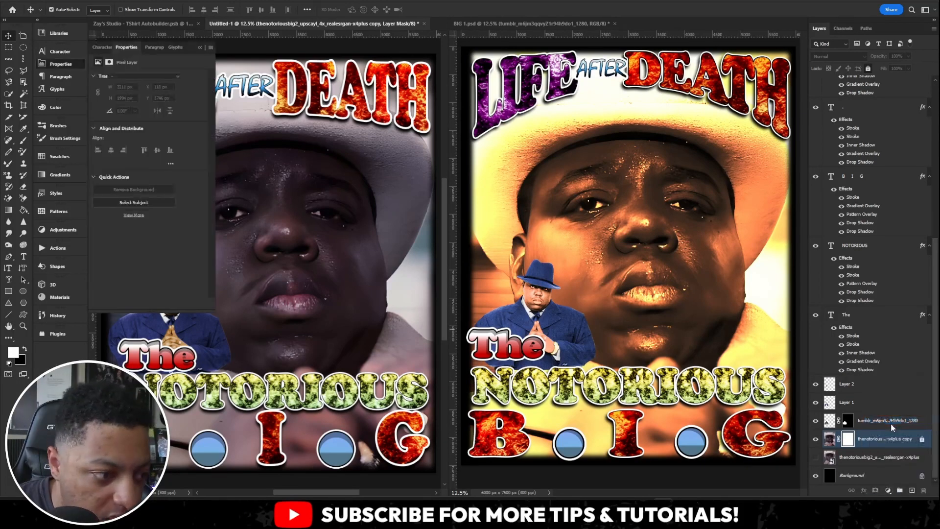
{"action": "right_click", "coordinate": [909, 435]}
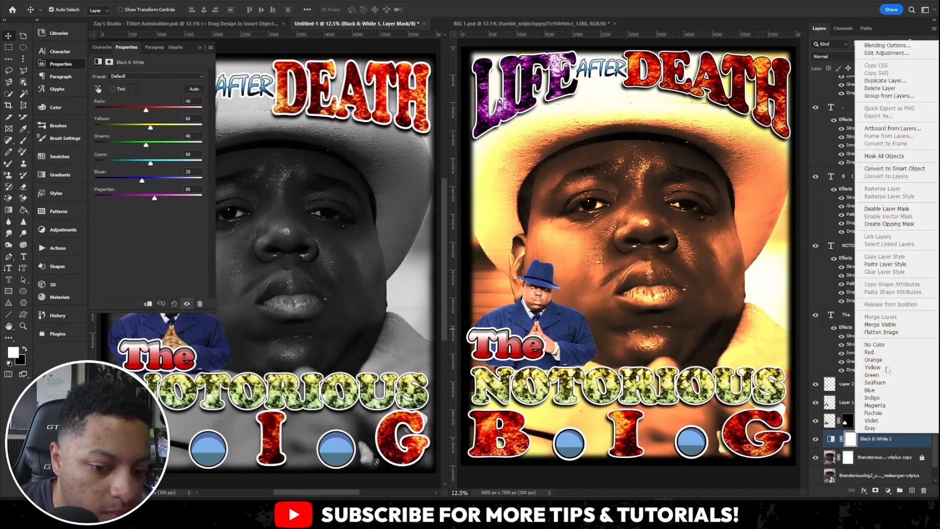
{"action": "left_click", "coordinate": [889, 224]}
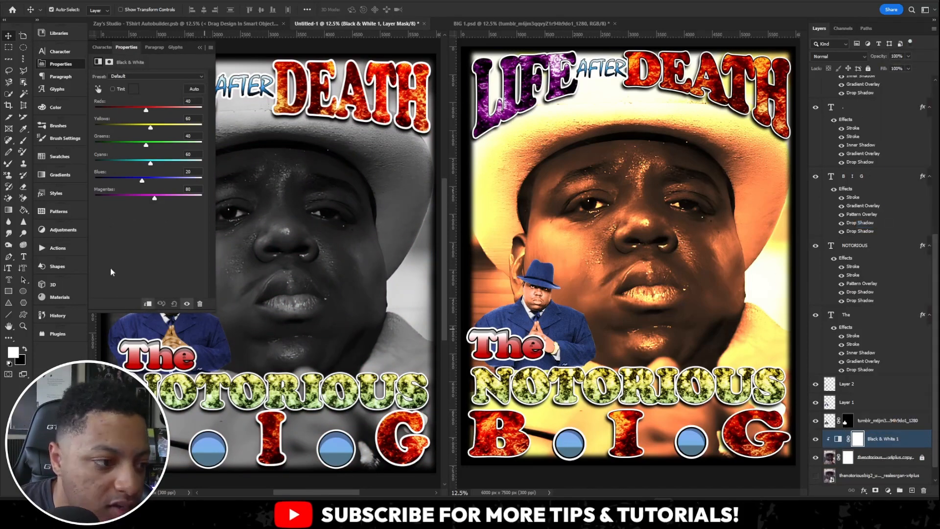
{"action": "left_click", "coordinate": [200, 48]}
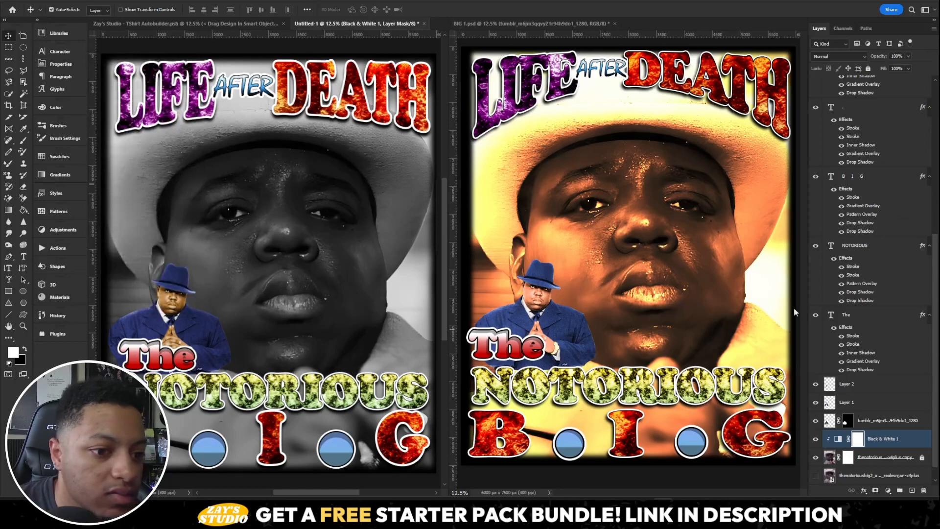
{"action": "scroll", "coordinate": [898, 470], "scroll_direction": "down", "scroll_amount": 1}
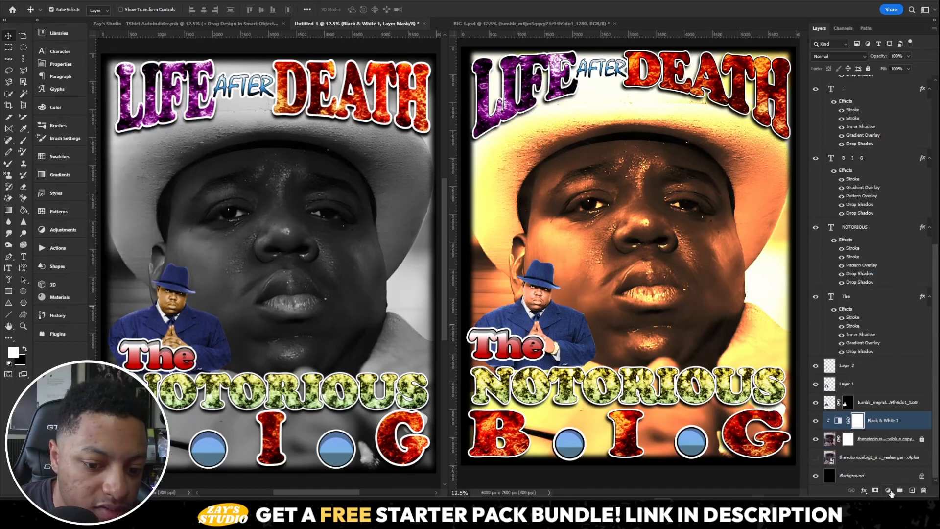
Step: Add a Selective Color adjustment layer above Black & White 1, clip it to the portrait and apply preset 10
{"action": "left_click", "coordinate": [889, 490]}
{"action": "left_click", "coordinate": [903, 486]}
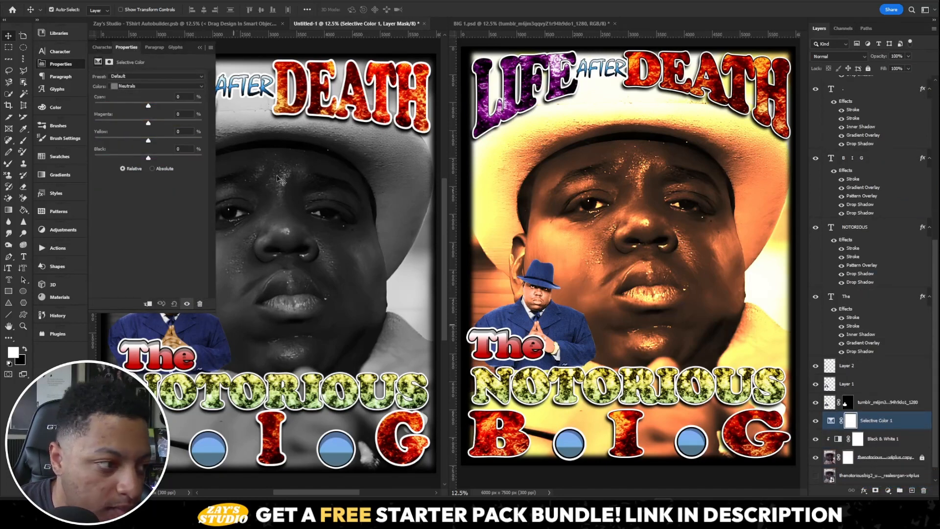
{"action": "right_click", "coordinate": [912, 429]}
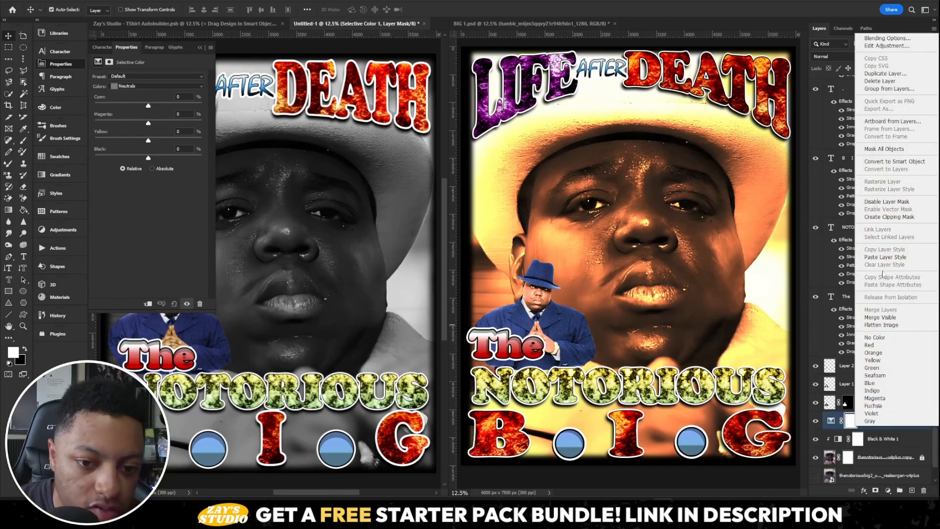
{"action": "left_click", "coordinate": [904, 221]}
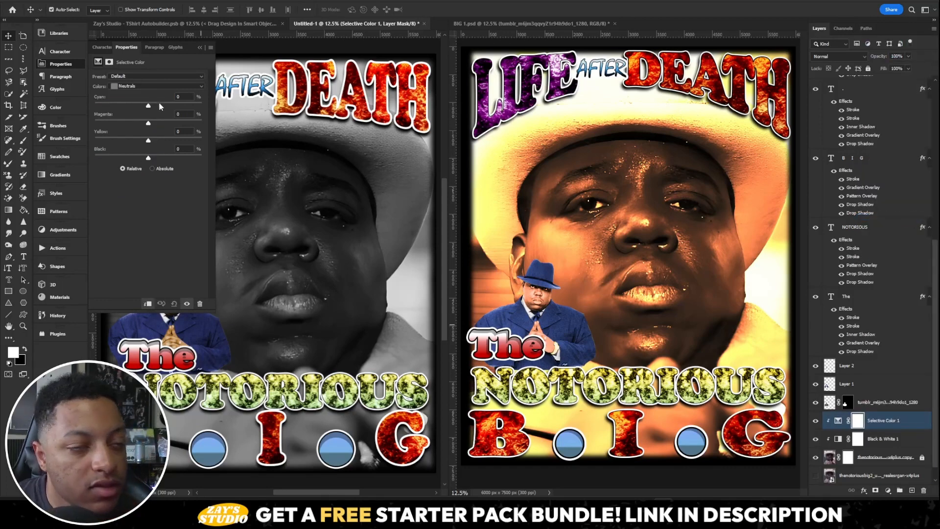
{"action": "left_click", "coordinate": [163, 76]}
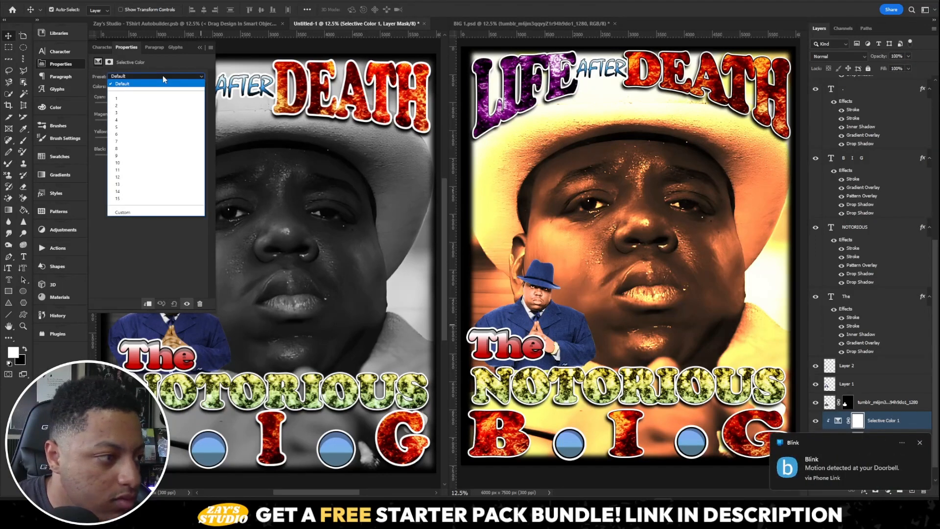
{"action": "left_click", "coordinate": [118, 162]}
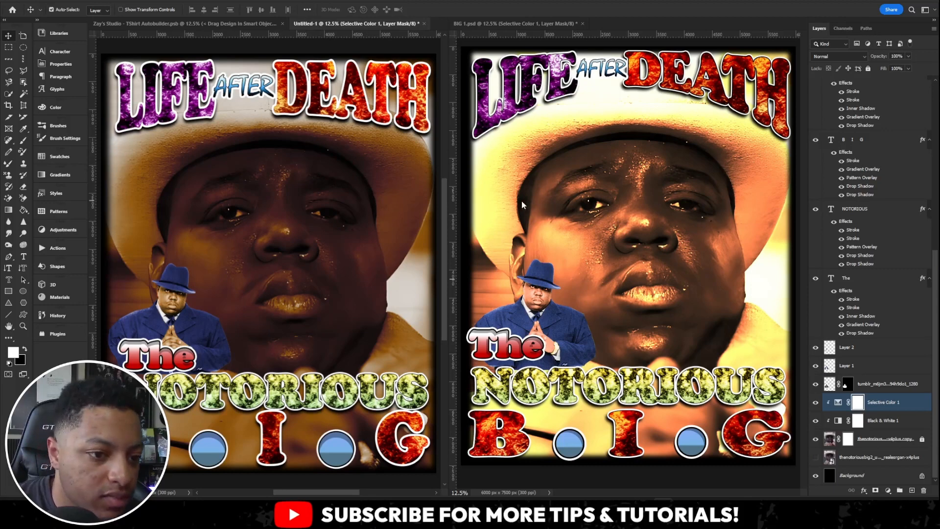
Step: Add a Curves adjustment above Selective Color 1, clipped to the portrait, and raise its RGB curve to brighten the midtones and shadows
{"action": "left_click", "coordinate": [888, 491]}
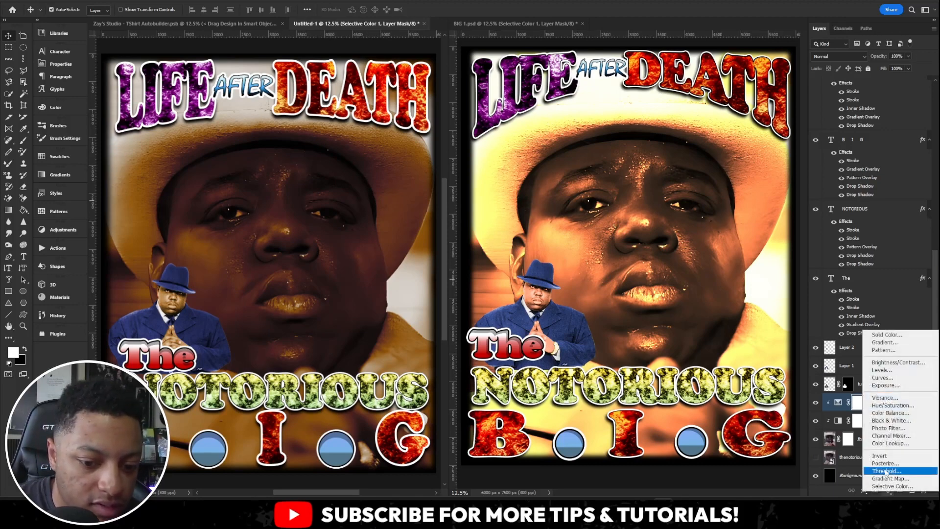
{"action": "left_click", "coordinate": [714, 267]}
{"action": "left_click", "coordinate": [888, 490]}
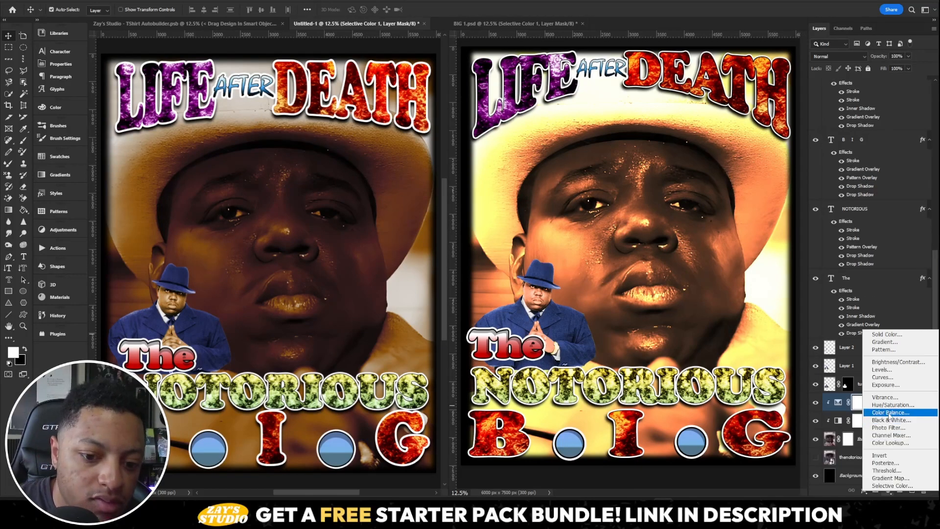
{"action": "left_click", "coordinate": [883, 377]}
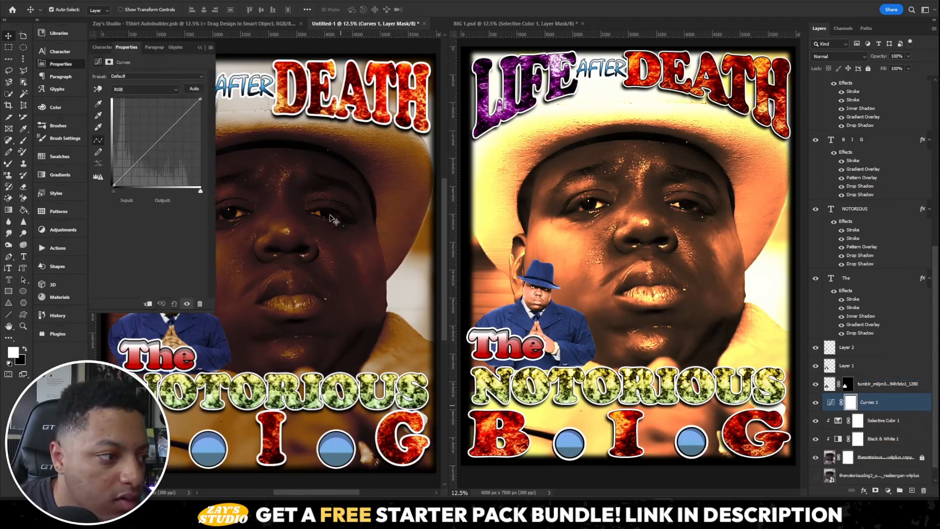
{"action": "left_click_drag", "start_coordinate": [169, 130], "coordinate": [142, 134]}
{"action": "left_click_drag", "start_coordinate": [160, 115], "coordinate": [130, 146]}
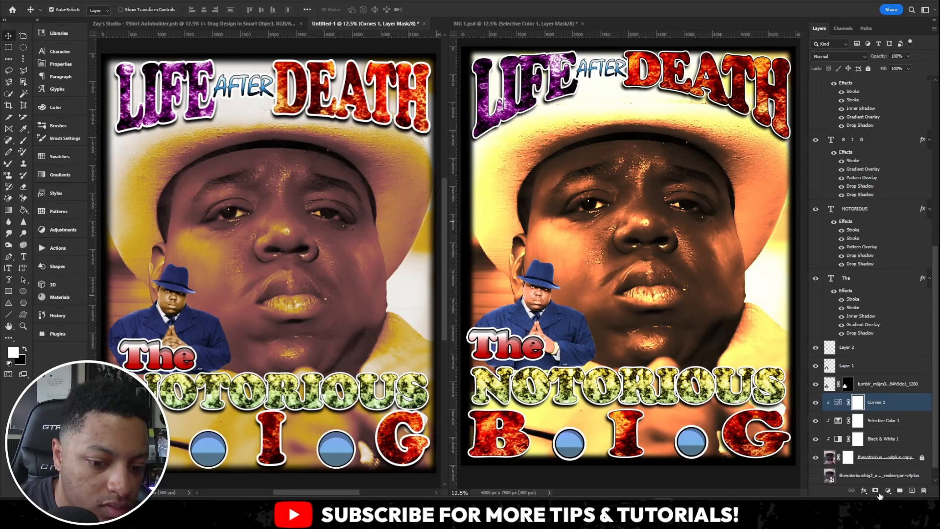
Step: Add a Vibrance adjustment clipped to the portrait and set Vibrance to +36 and Saturation to +17
{"action": "left_click", "coordinate": [887, 490]}
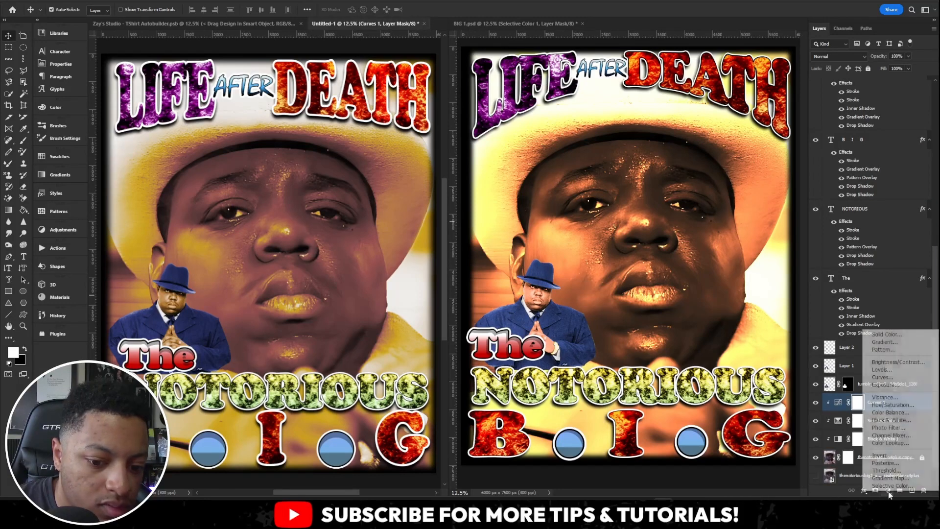
{"action": "left_click", "coordinate": [896, 398]}
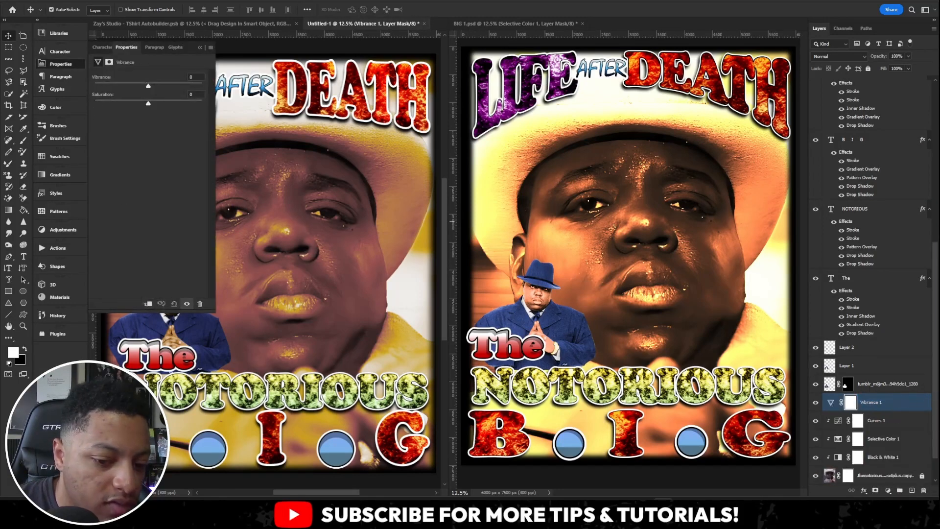
{"action": "right_click", "coordinate": [901, 402]}
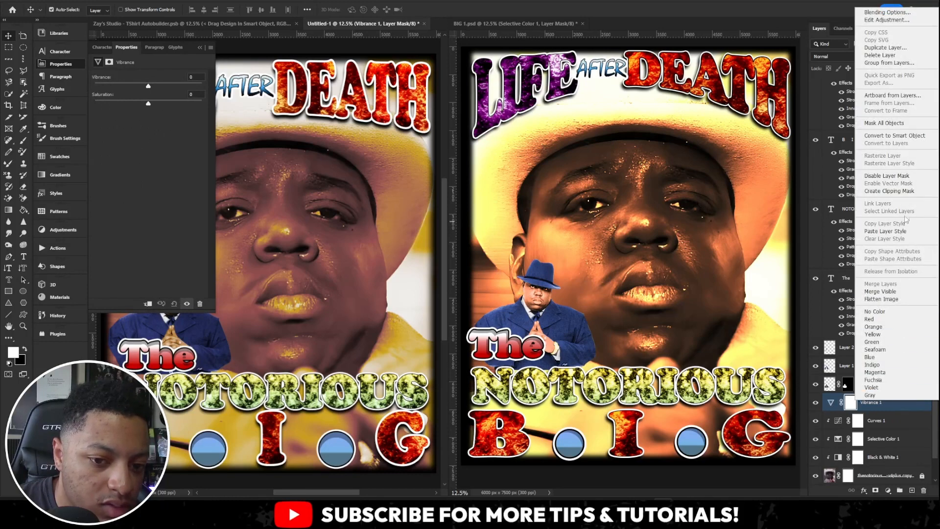
{"action": "left_click", "coordinate": [903, 192]}
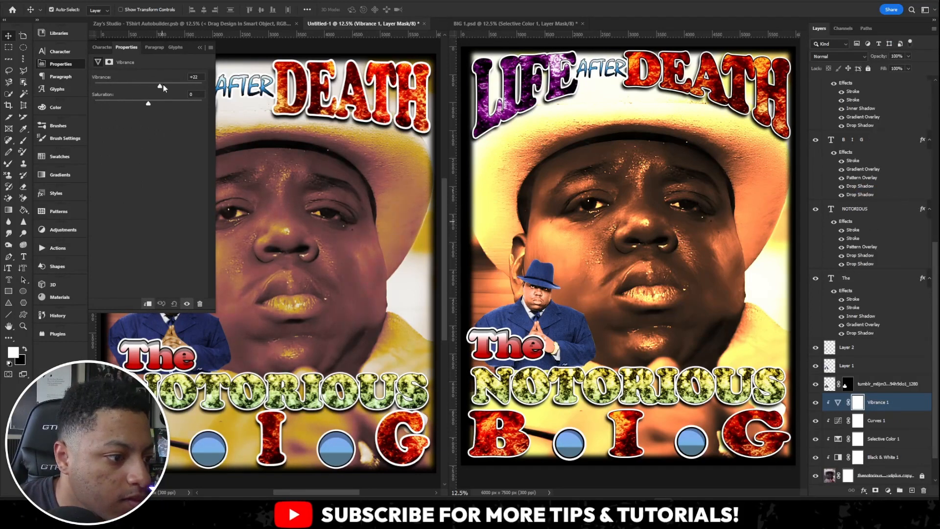
{"action": "left_click_drag", "start_coordinate": [178, 86], "coordinate": [167, 87]}
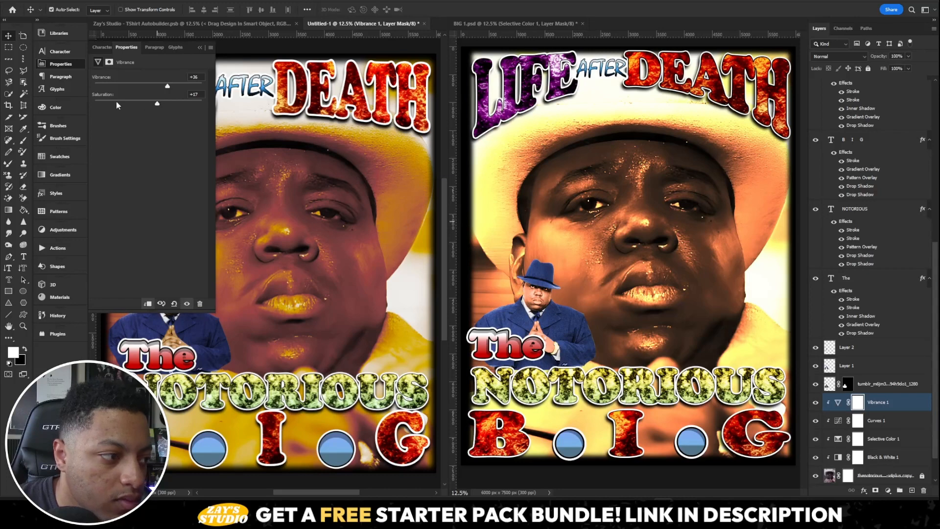
{"action": "left_click", "coordinate": [75, 69]}
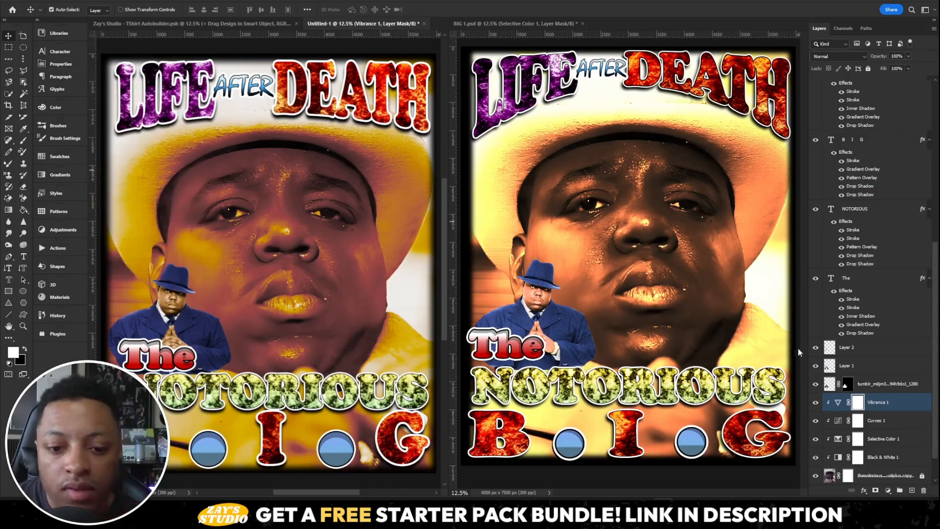
Step: Add a Color Balance adjustment above Vibrance 1 and set its Highlights to Cyan-Red -21, Magenta-Green -4 and Yellow-Blue -48
{"action": "left_click", "coordinate": [888, 490]}
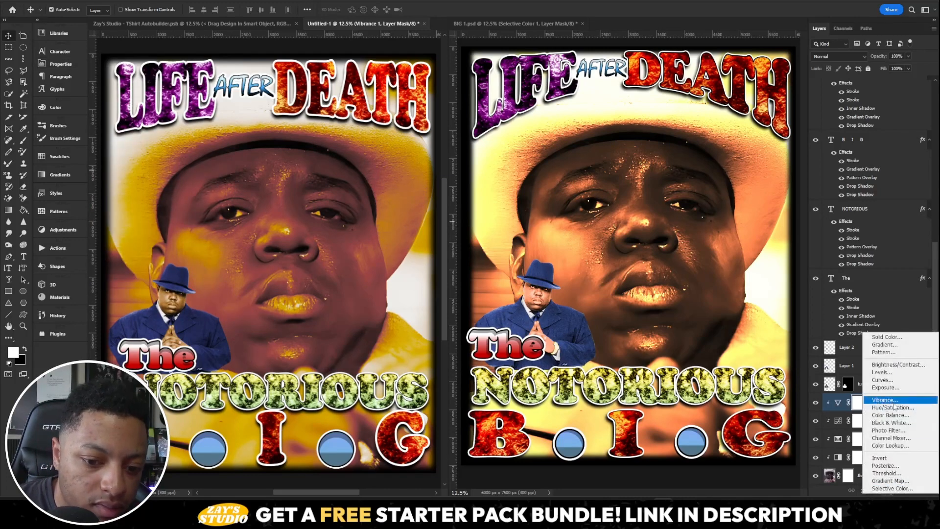
{"action": "left_click", "coordinate": [898, 416]}
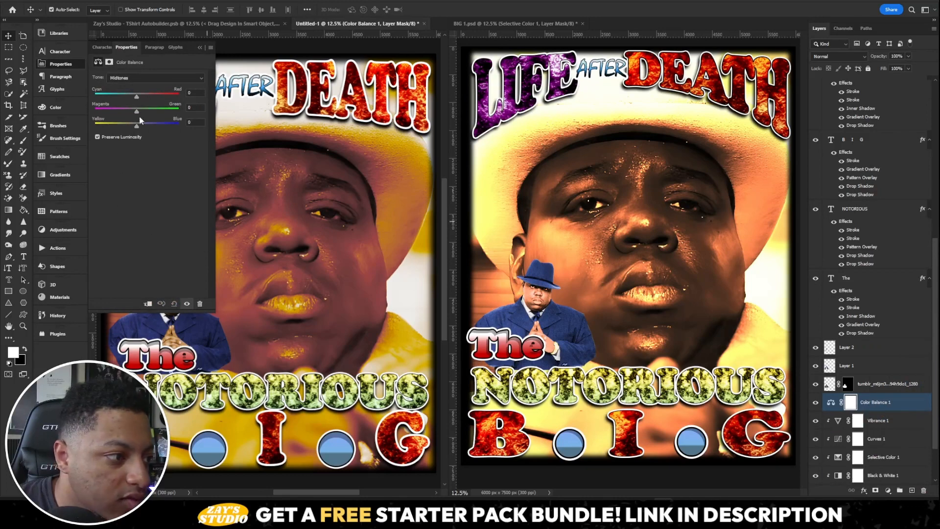
{"action": "left_click", "coordinate": [143, 78]}
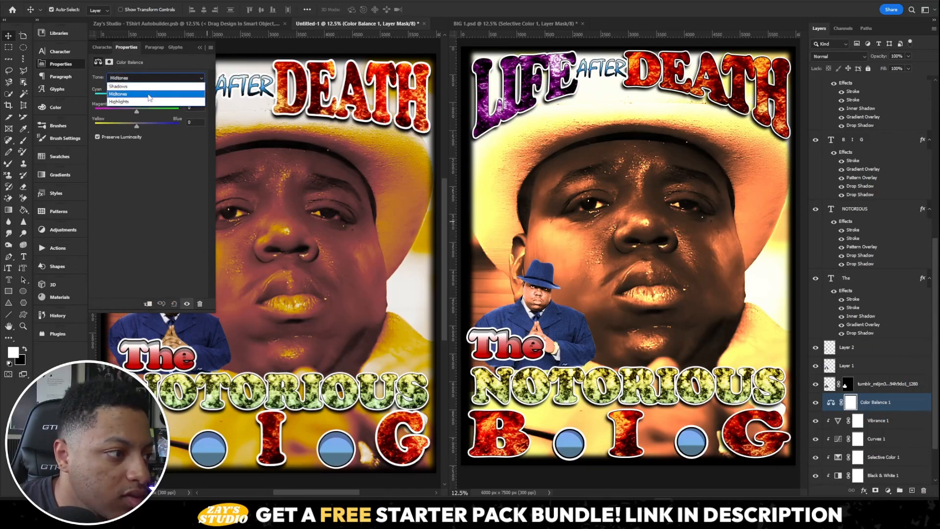
{"action": "left_click", "coordinate": [148, 105]}
{"action": "left_click_drag", "start_coordinate": [136, 126], "coordinate": [129, 101]}
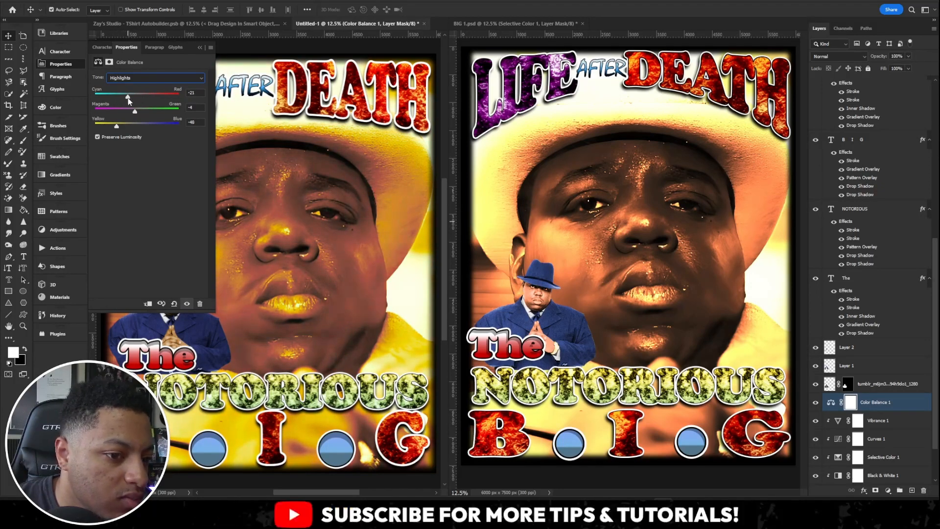
{"action": "left_click", "coordinate": [60, 63]}
Step: Reopen the Curves 1 adjustment and reshape its RGB curve, lowering the shadow point and moving the upper point towards the highlights
{"action": "scroll", "coordinate": [875, 410], "scroll_direction": "down", "scroll_amount": 3}
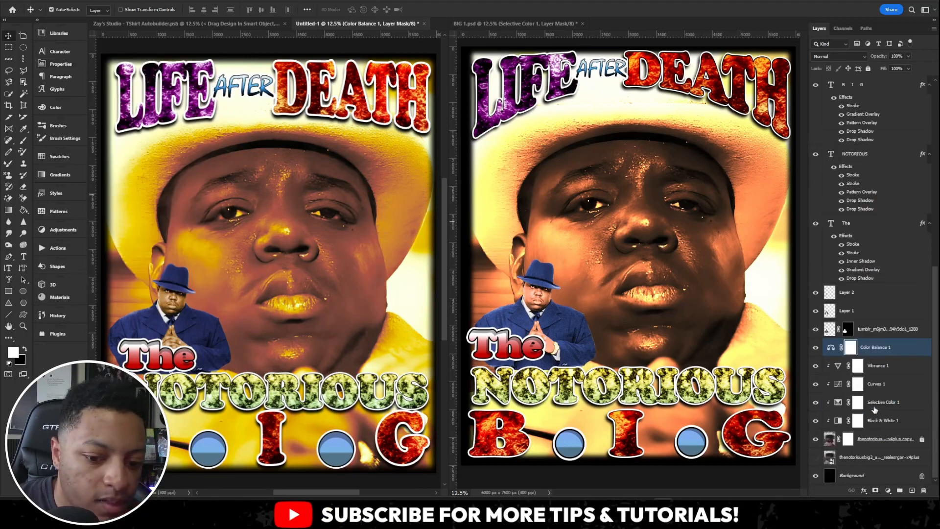
{"action": "left_click", "coordinate": [857, 427]}
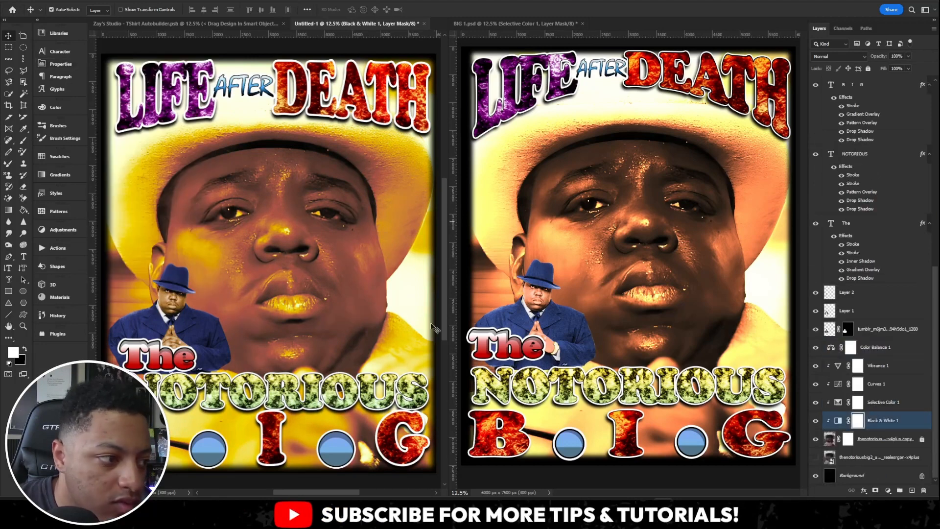
{"action": "left_click", "coordinate": [858, 407]}
{"action": "left_click", "coordinate": [858, 391]}
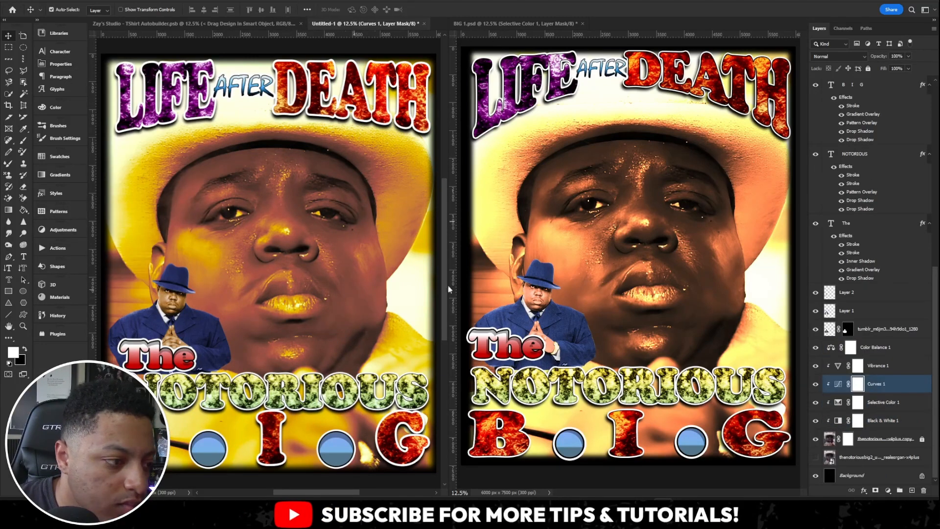
{"action": "left_click", "coordinate": [838, 384]}
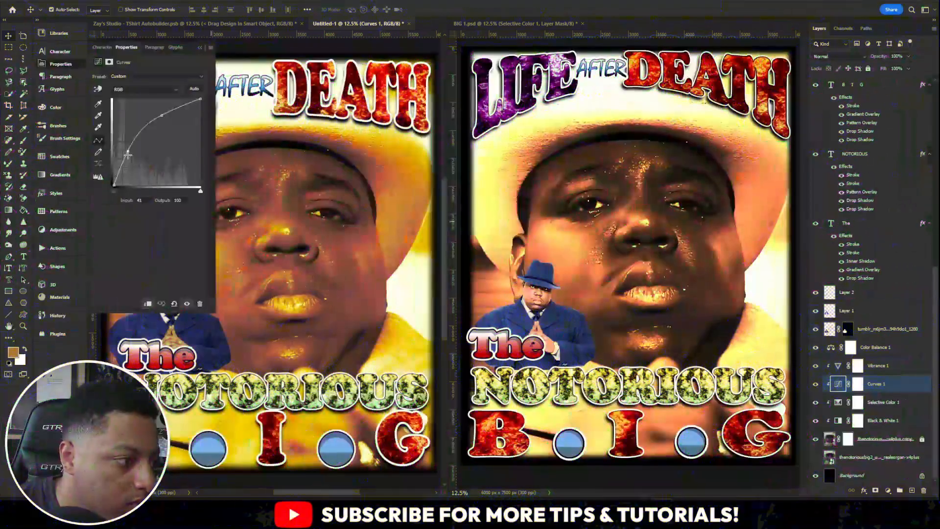
{"action": "left_click_drag", "start_coordinate": [140, 147], "coordinate": [125, 166]}
{"action": "left_click_drag", "start_coordinate": [162, 115], "coordinate": [181, 110]}
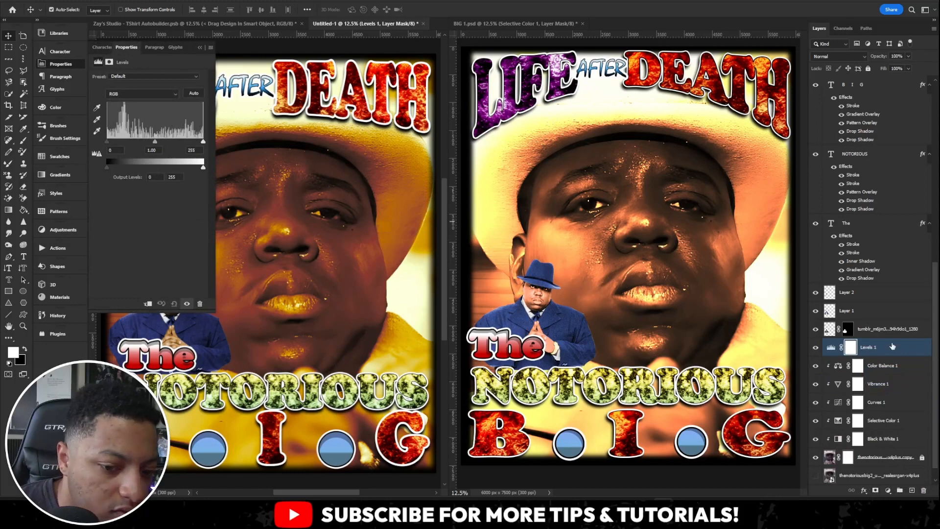
Step: Clip the Levels 1 adjustment to the portrait and set its input levels to 40, 1.40 and 201
{"action": "right_click", "coordinate": [892, 346]}
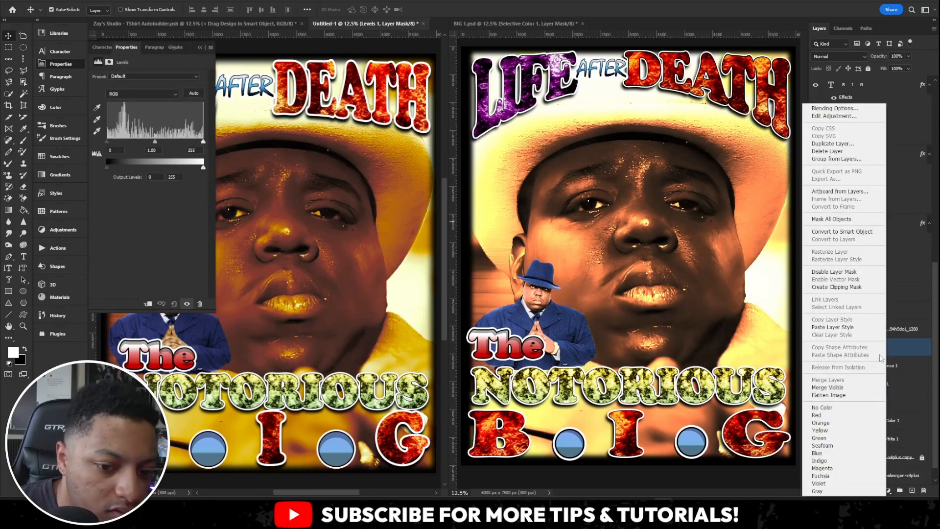
{"action": "left_click", "coordinate": [831, 288]}
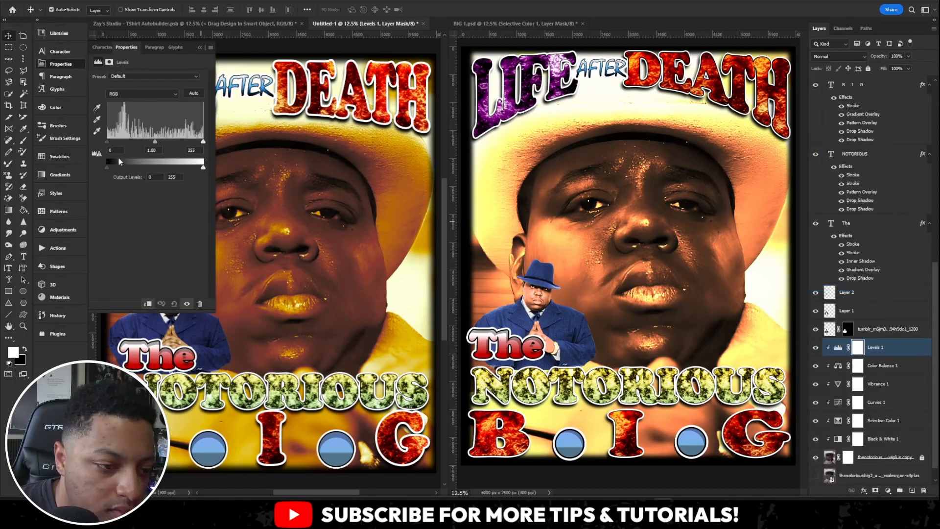
{"action": "mouse_move", "coordinate": [108, 143]}
{"action": "left_mouse_down"}
{"action": "mouse_move", "coordinate": [184, 142]}
{"action": "mouse_move", "coordinate": [143, 143]}
{"action": "left_mouse_up"}
{"action": "left_click_drag", "start_coordinate": [119, 143], "coordinate": [122, 143]}
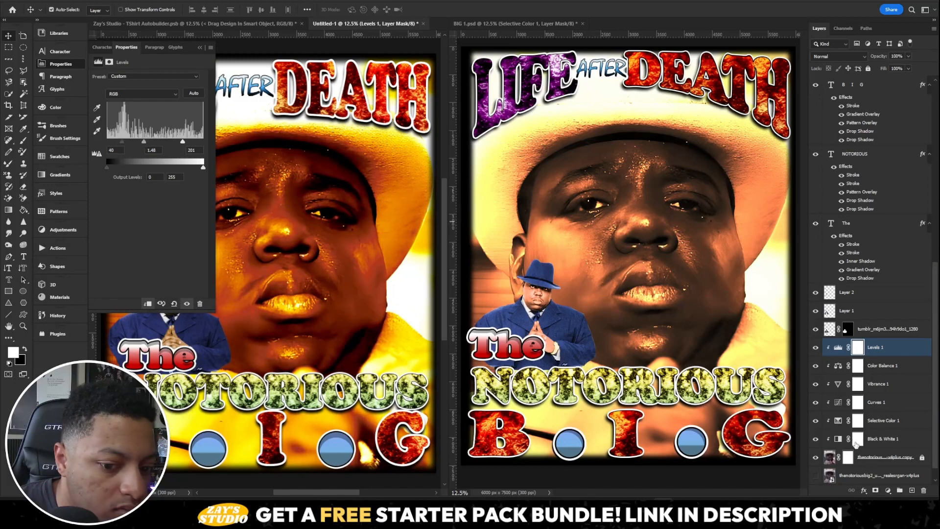
Step: Reopen Selective Color 1 and rebalance the Cyan, Magenta, Yellow and Black amounts of its Neutrals
{"action": "left_click", "coordinate": [866, 439]}
{"action": "left_click", "coordinate": [877, 420]}
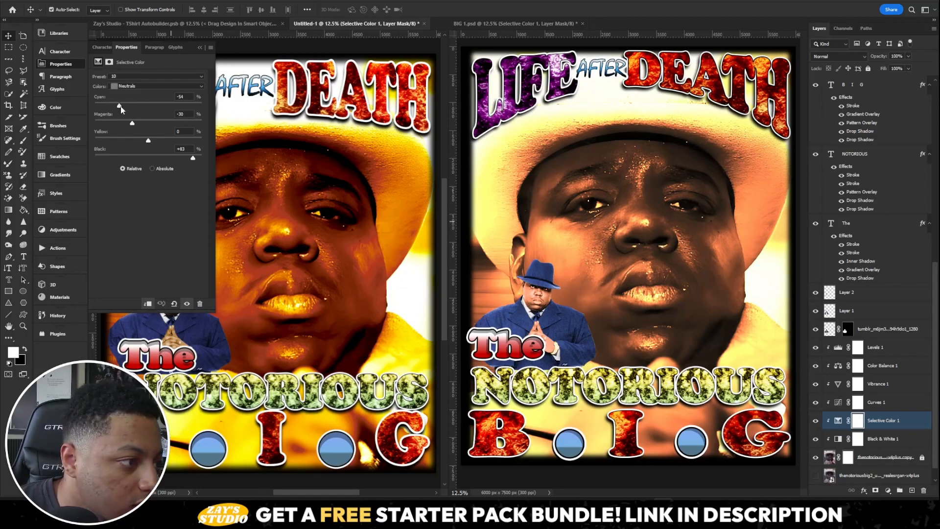
{"action": "left_click_drag", "start_coordinate": [121, 107], "coordinate": [131, 122]}
{"action": "left_click_drag", "start_coordinate": [127, 106], "coordinate": [120, 105]}
{"action": "mouse_move", "coordinate": [148, 140]}
{"action": "left_mouse_down"}
{"action": "mouse_move", "coordinate": [128, 140]}
{"action": "mouse_move", "coordinate": [148, 139]}
{"action": "left_mouse_up"}
{"action": "left_click_drag", "start_coordinate": [193, 158], "coordinate": [176, 150]}
Step: In Selective Color 1, set Yellow to -28 for Whites, and Cyan +3, Magenta -2, Yellow +17 and Black +6 for Blacks
{"action": "left_click", "coordinate": [157, 86]}
{"action": "left_click", "coordinate": [127, 133]}
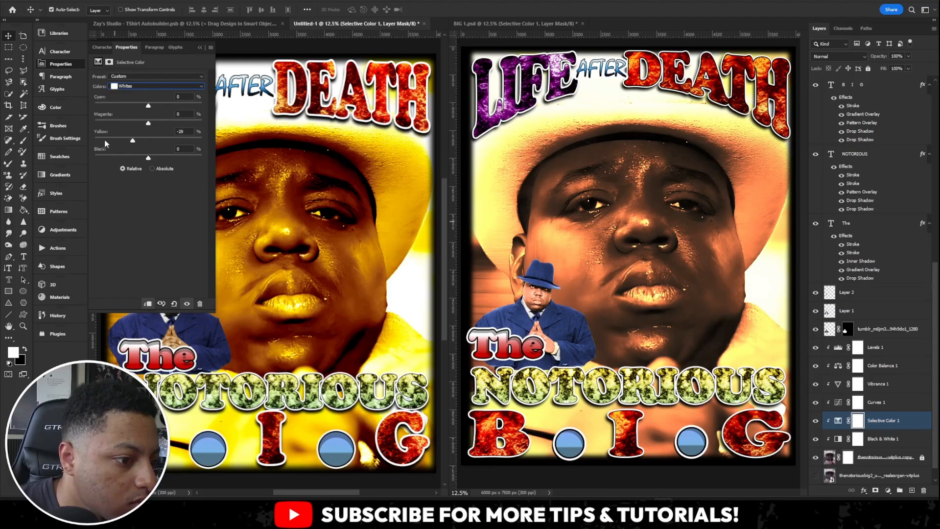
{"action": "left_click", "coordinate": [157, 87]}
{"action": "left_click", "coordinate": [131, 148]}
{"action": "left_click_drag", "start_coordinate": [148, 123], "coordinate": [151, 123]}
{"action": "left_click_drag", "start_coordinate": [149, 158], "coordinate": [151, 110]}
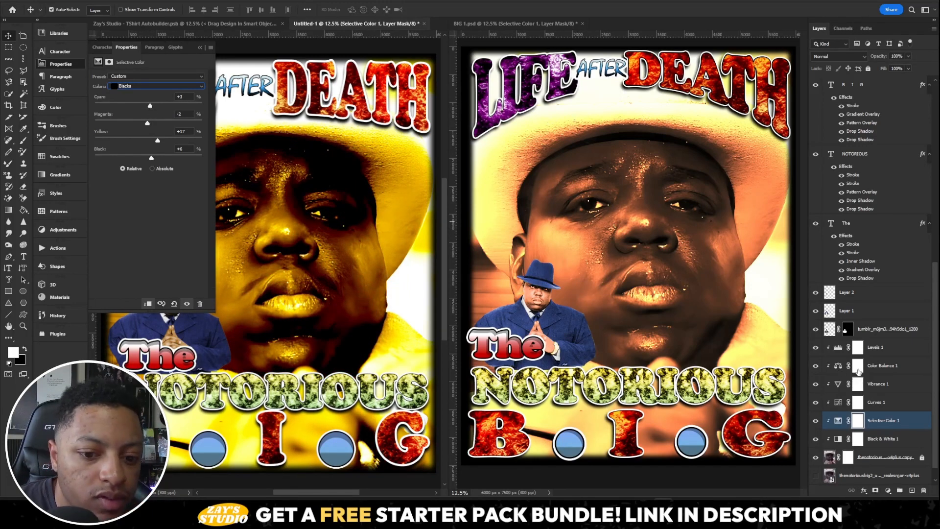
Step: Lower the upper part of the Curves 1 curve, adding a point at input 120, output 144, and toggle the layer to compare
{"action": "left_click", "coordinate": [838, 404]}
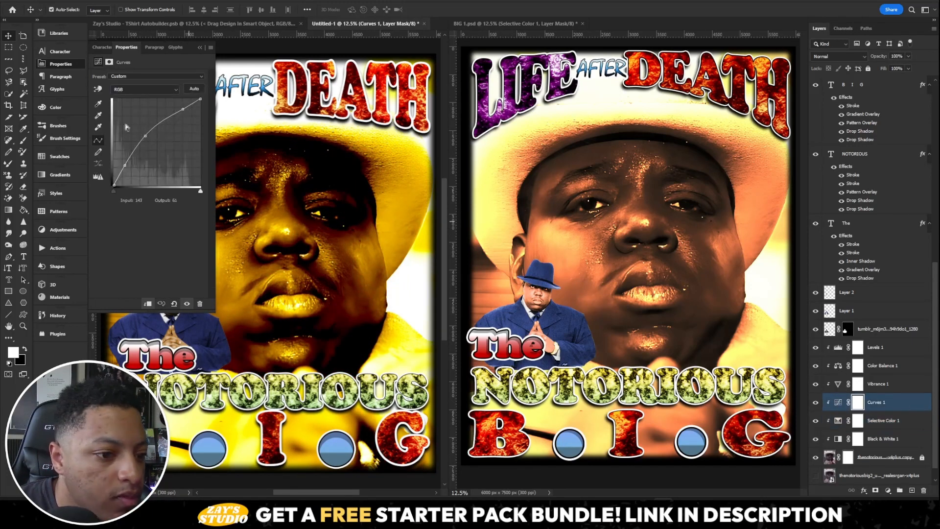
{"action": "left_click_drag", "start_coordinate": [182, 109], "coordinate": [155, 137]}
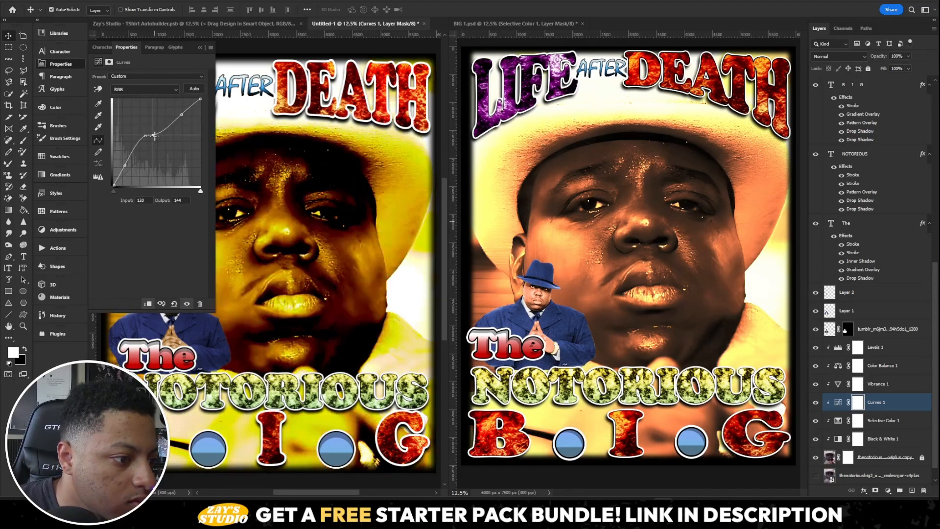
{"action": "left_click", "coordinate": [815, 403]}
{"action": "left_click", "coordinate": [815, 402]}
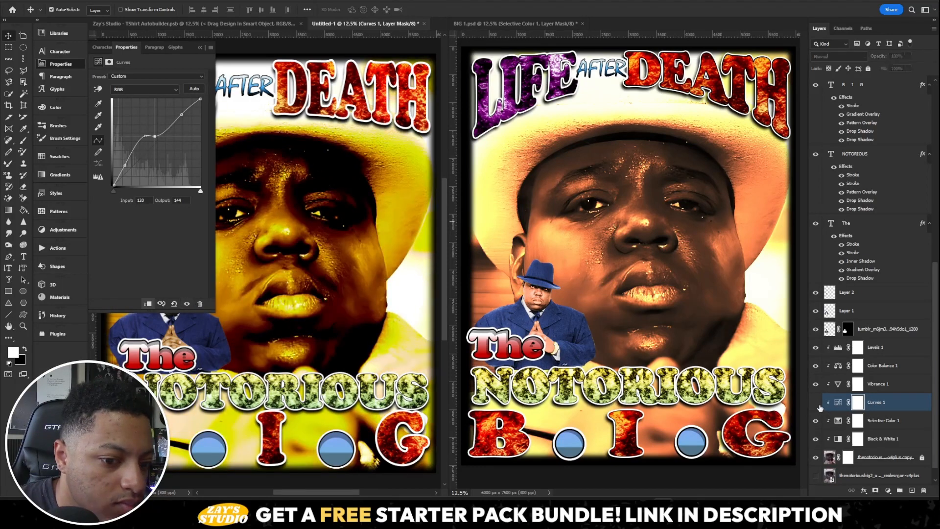
Step: Delete the Curves 1 adjustment layer from the portrait's adjustment stack
{"action": "left_click", "coordinate": [816, 402]}
{"action": "left_click", "coordinate": [838, 402]}
{"action": "left_click", "coordinate": [924, 490]}
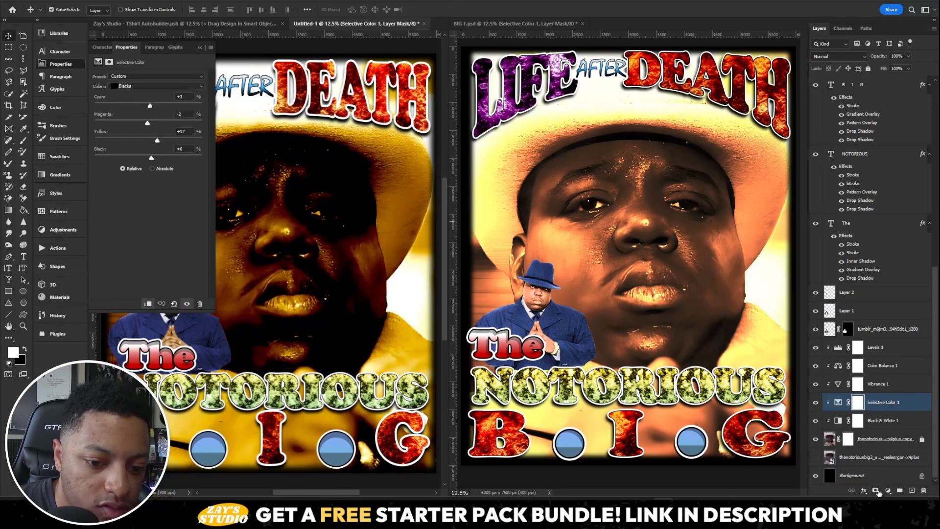
Step: Add a Brightness/Contrast adjustment above Selective Color 1, with Brightness 90 and Contrast about -40
{"action": "left_click", "coordinate": [888, 490]}
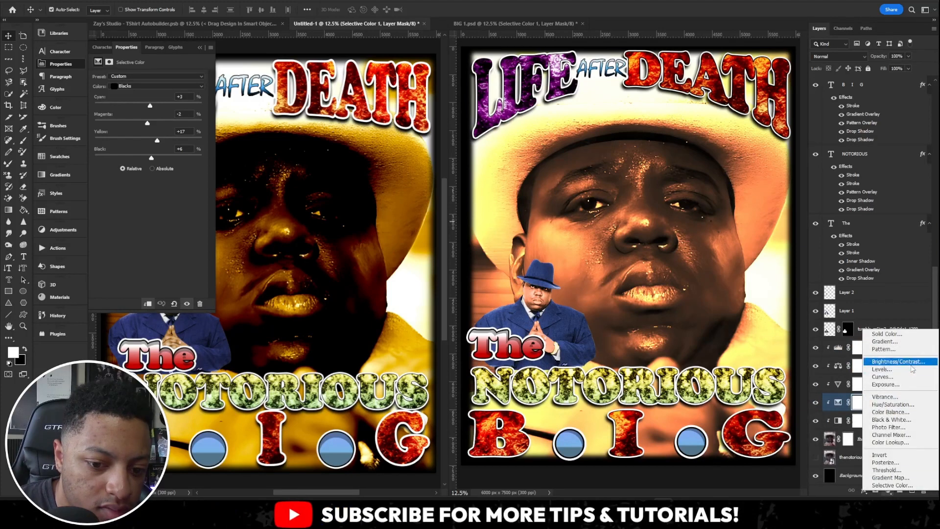
{"action": "left_click", "coordinate": [898, 361]}
{"action": "left_click_drag", "start_coordinate": [148, 102], "coordinate": [114, 123]}
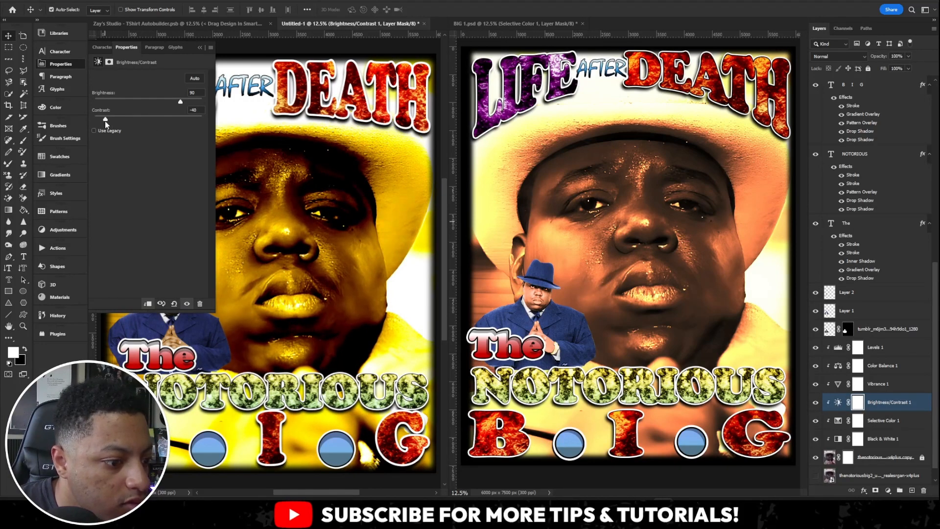
Step: Reopen the Color Balance 1 adjustment and switch its tone range to Highlights
{"action": "left_click", "coordinate": [882, 366]}
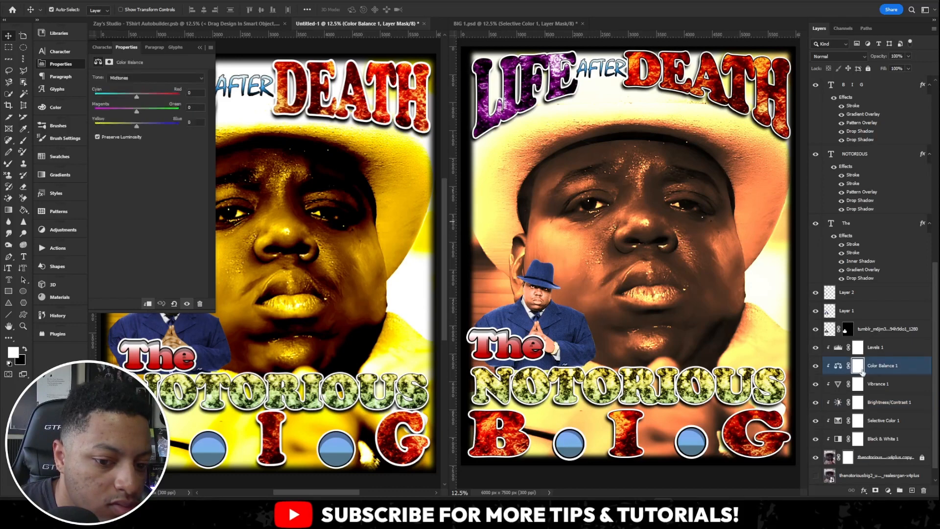
{"action": "left_click", "coordinate": [142, 78]}
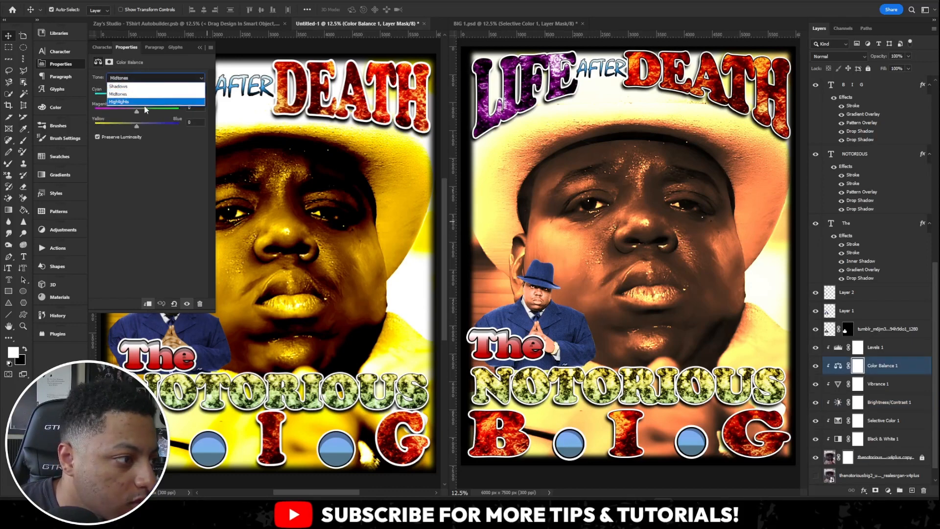
{"action": "left_click", "coordinate": [144, 100]}
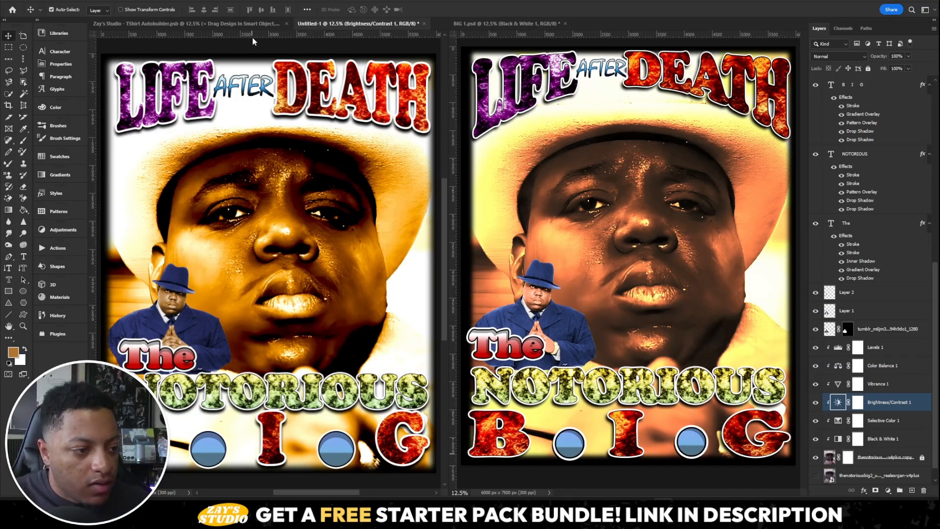
Step: Hide the black Background layer of the recreated design
{"action": "scroll", "coordinate": [862, 457], "scroll_direction": "down", "scroll_amount": 3}
{"action": "left_click", "coordinate": [815, 476]}
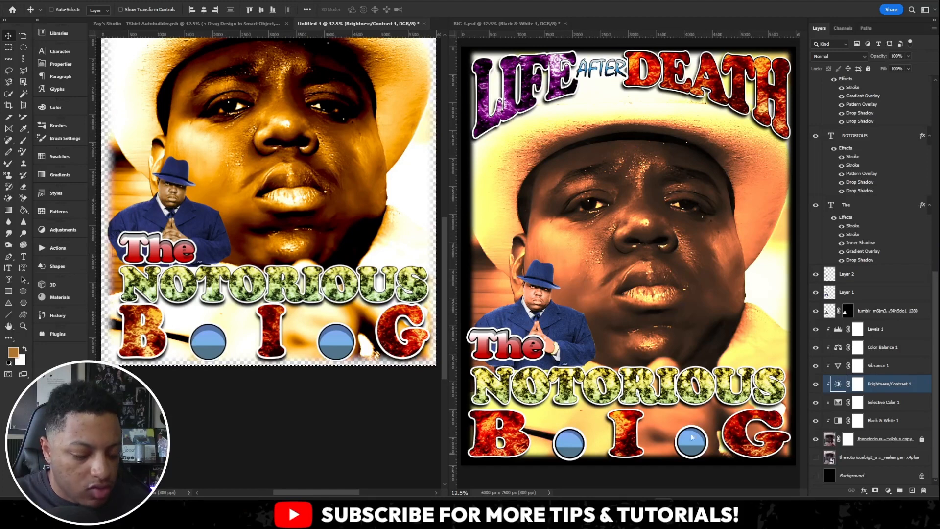
Step: In the TShirt Autobuilder document, open the design smart object, show Layer 11, and save and close it to apply the halftones and texture
{"action": "left_click", "coordinate": [141, 23]}
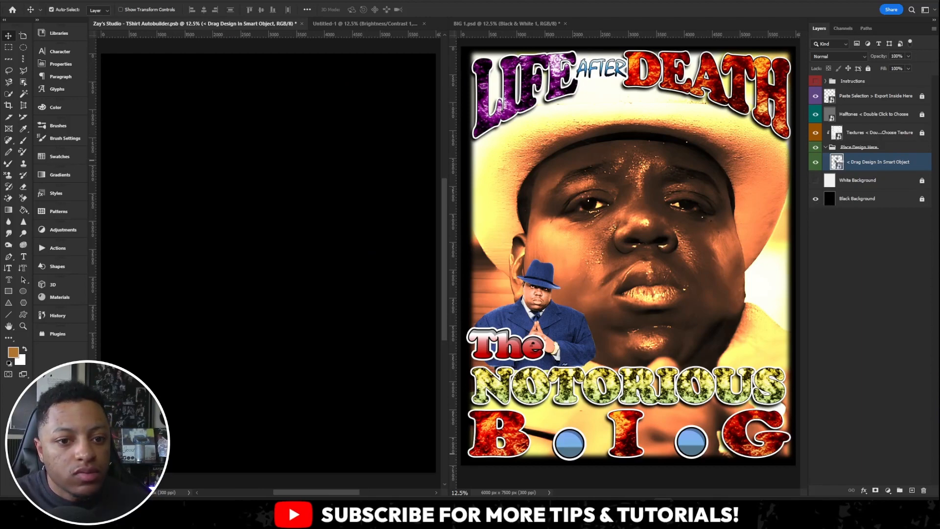
{"action": "double_click", "coordinate": [838, 162]}
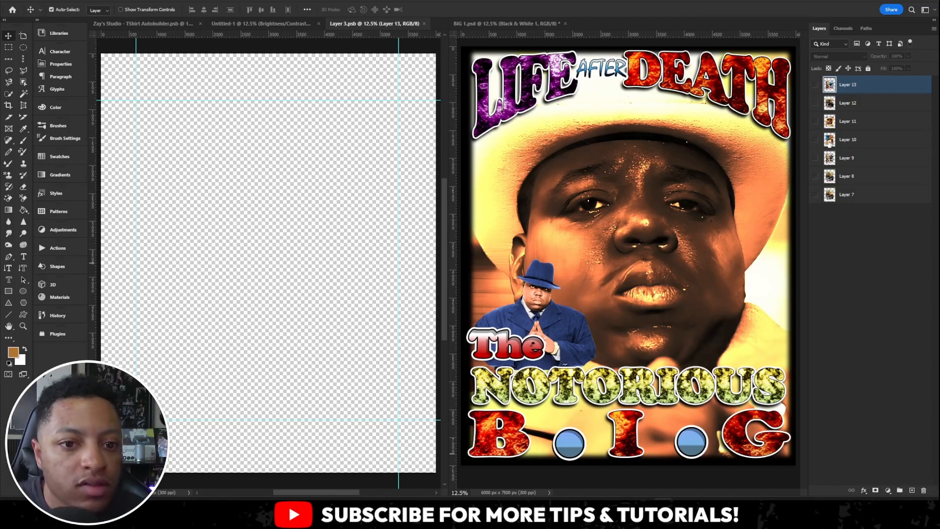
{"action": "left_click", "coordinate": [814, 121]}
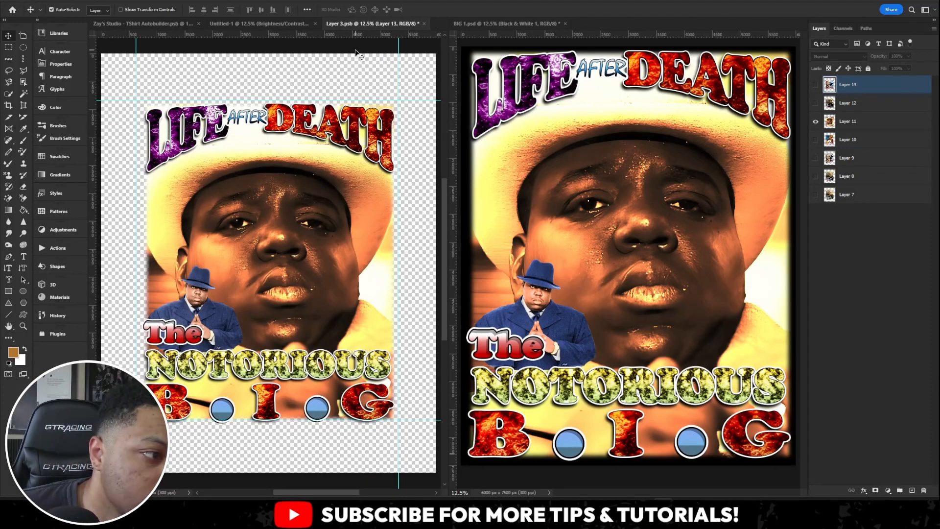
{"action": "left_click", "coordinate": [424, 25]}
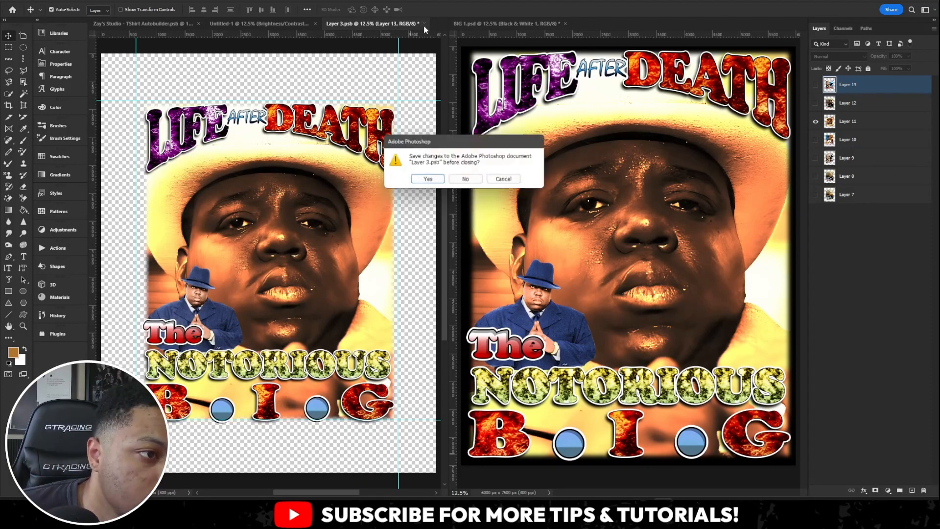
{"action": "left_click", "coordinate": [426, 179]}
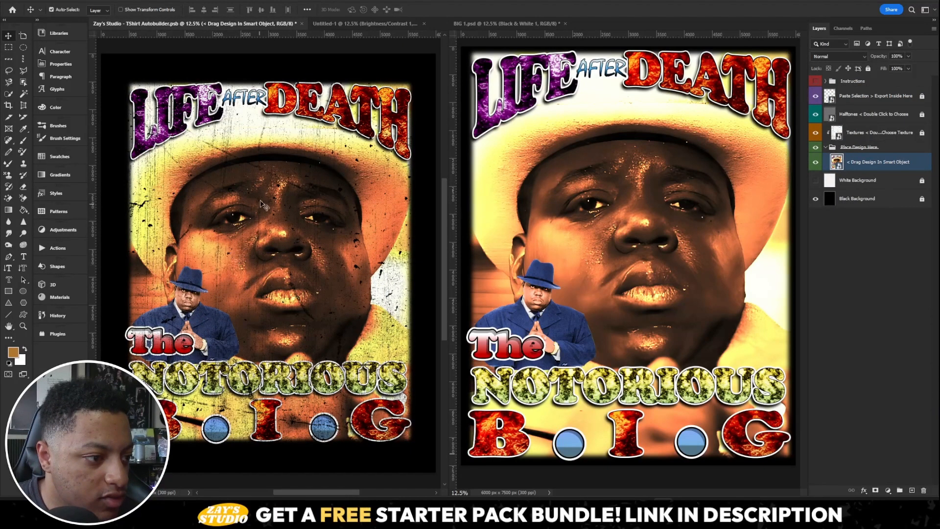
{"action": "scroll", "coordinate": [263, 204], "scroll_direction": "up", "scroll_amount": 4}
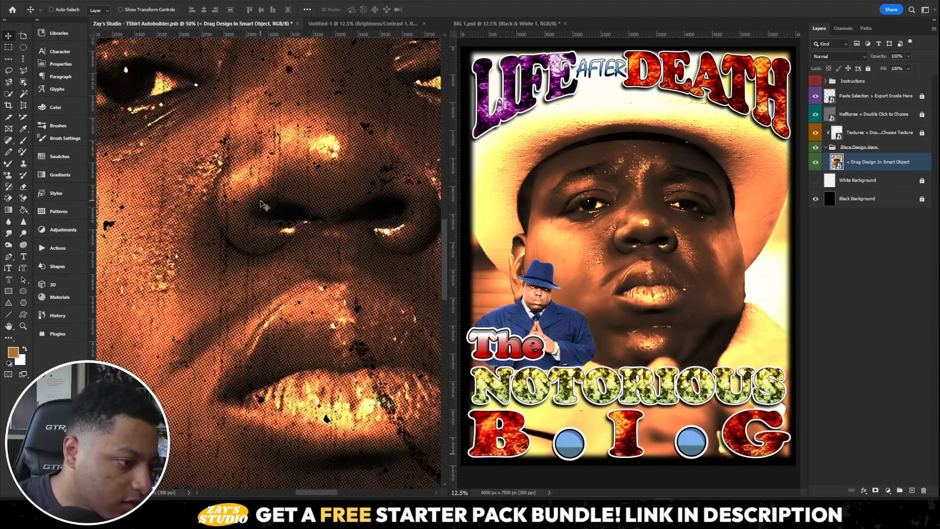
{"action": "scroll", "coordinate": [264, 206], "scroll_direction": "down", "scroll_amount": 3}
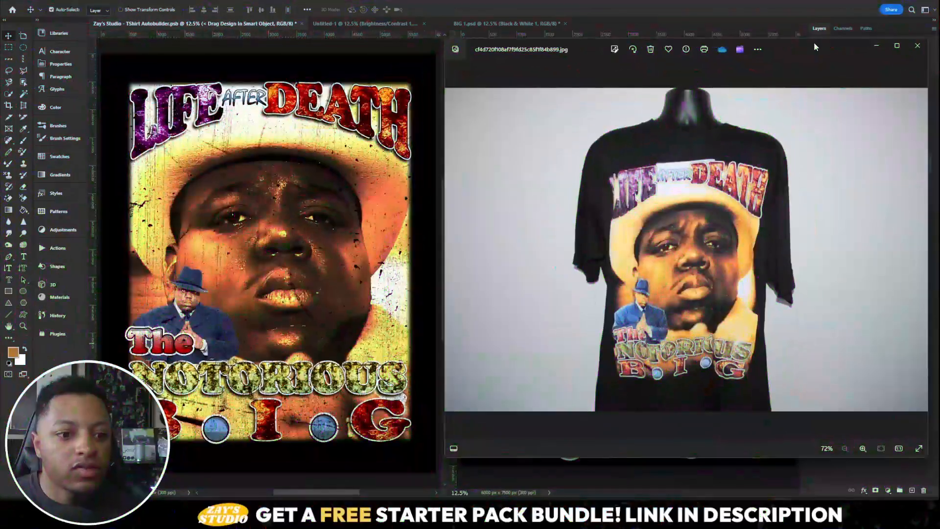